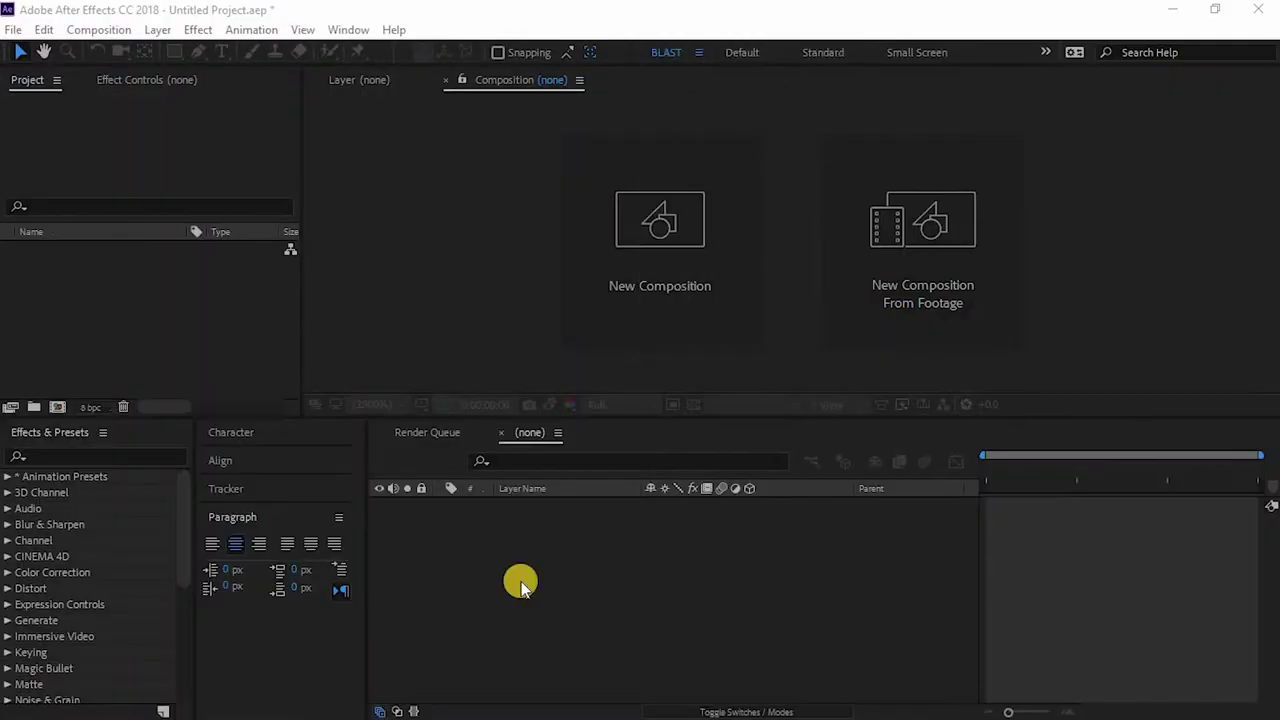
Create a new 1920×1080, 30 fps composition named 'Numbers to Text', 10 seconds long
left_click(698, 316)
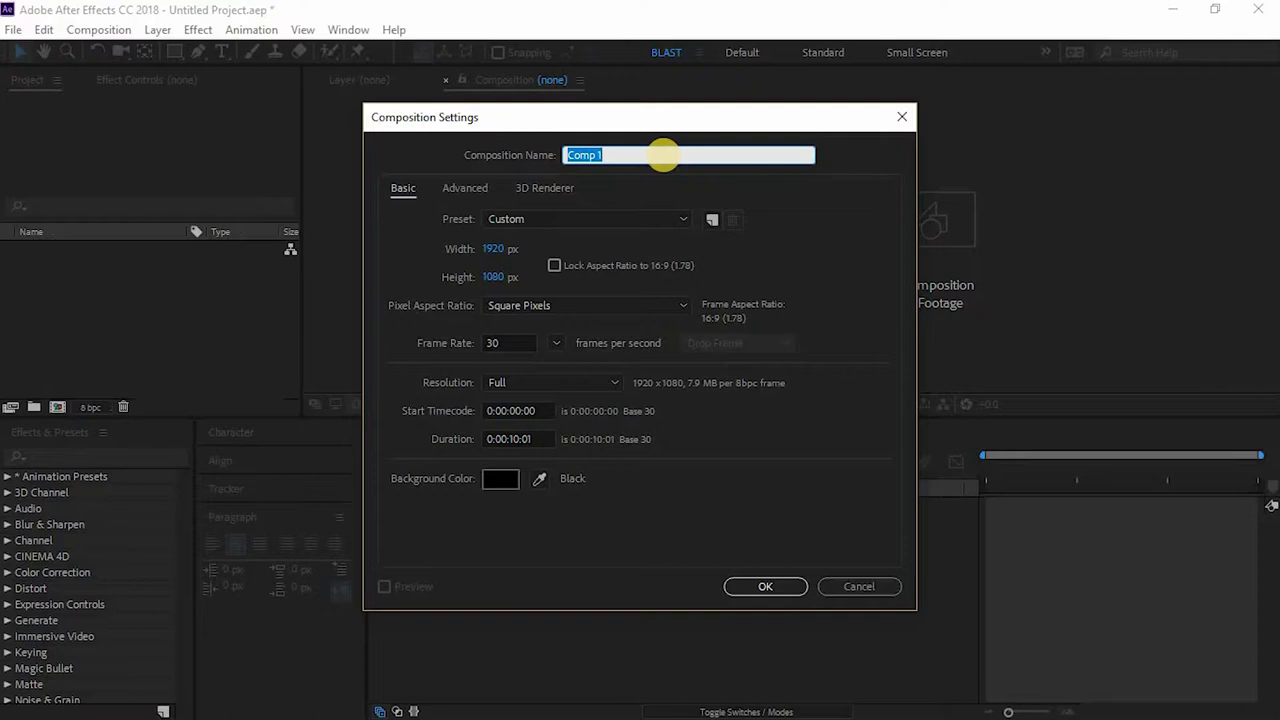
type("Te")
key("BackSpace")
type("N")
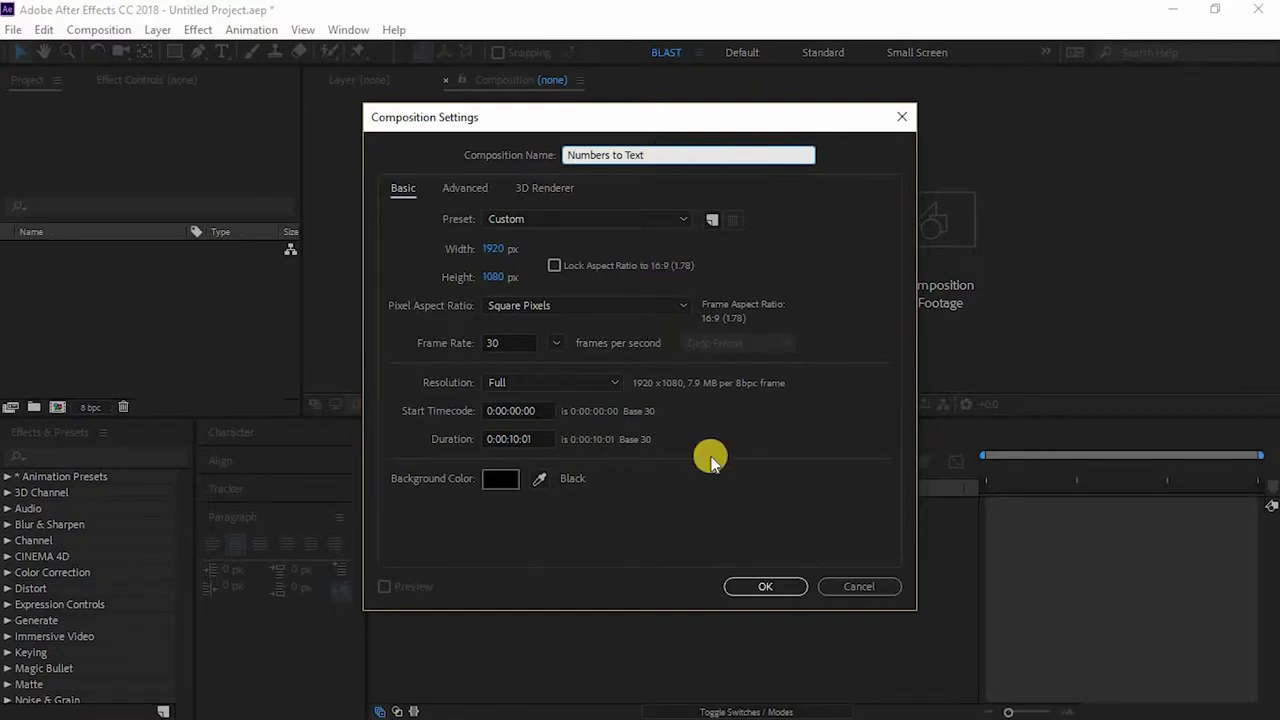
left_click(505, 343)
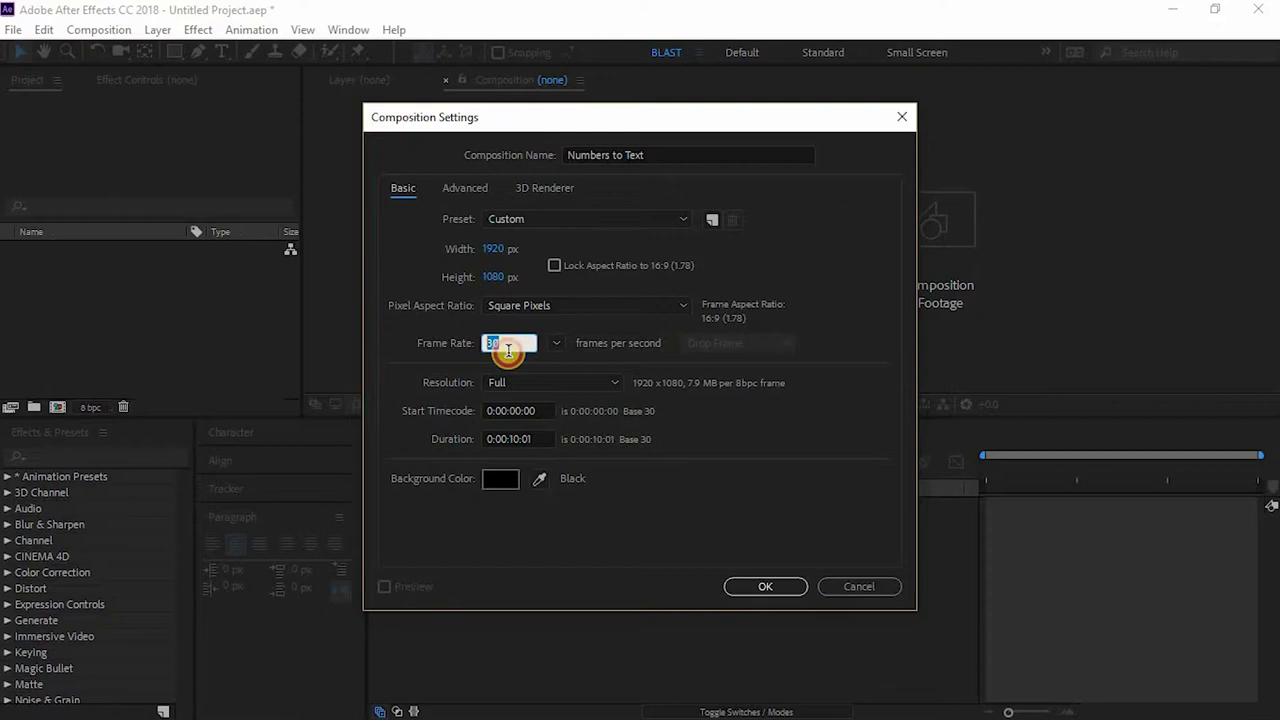
double_click(507, 344)
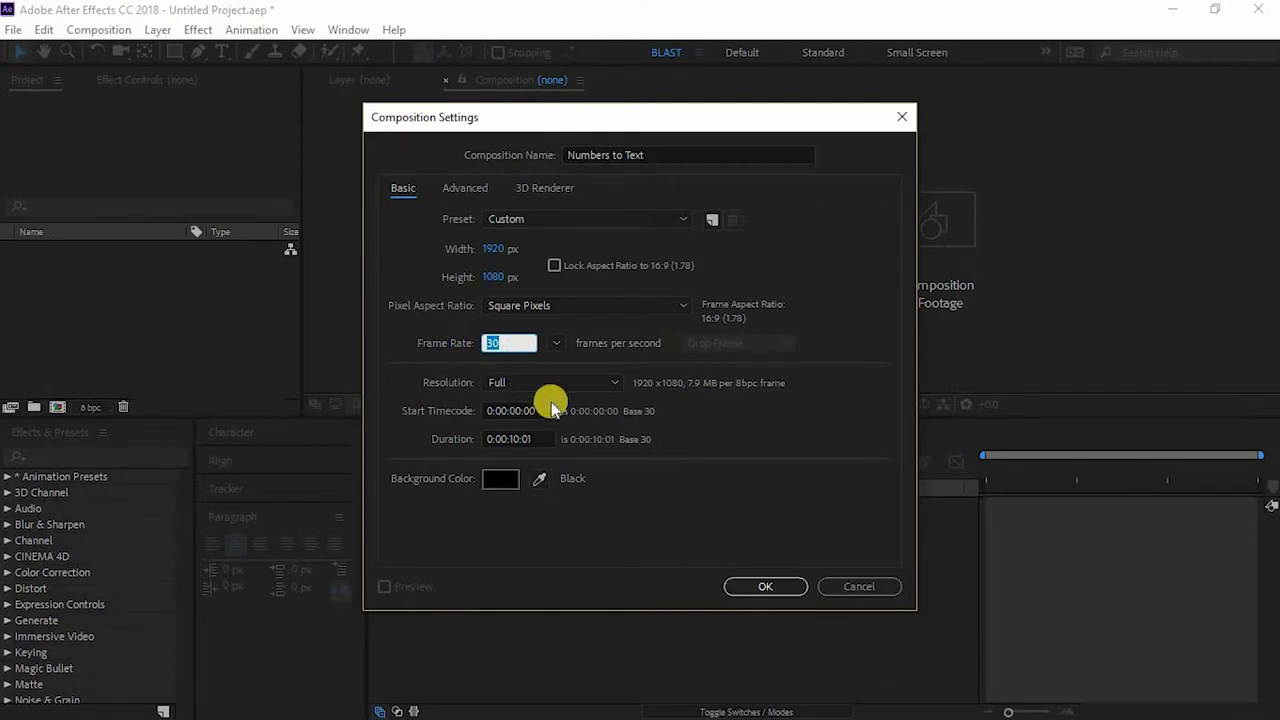
left_click(762, 586)
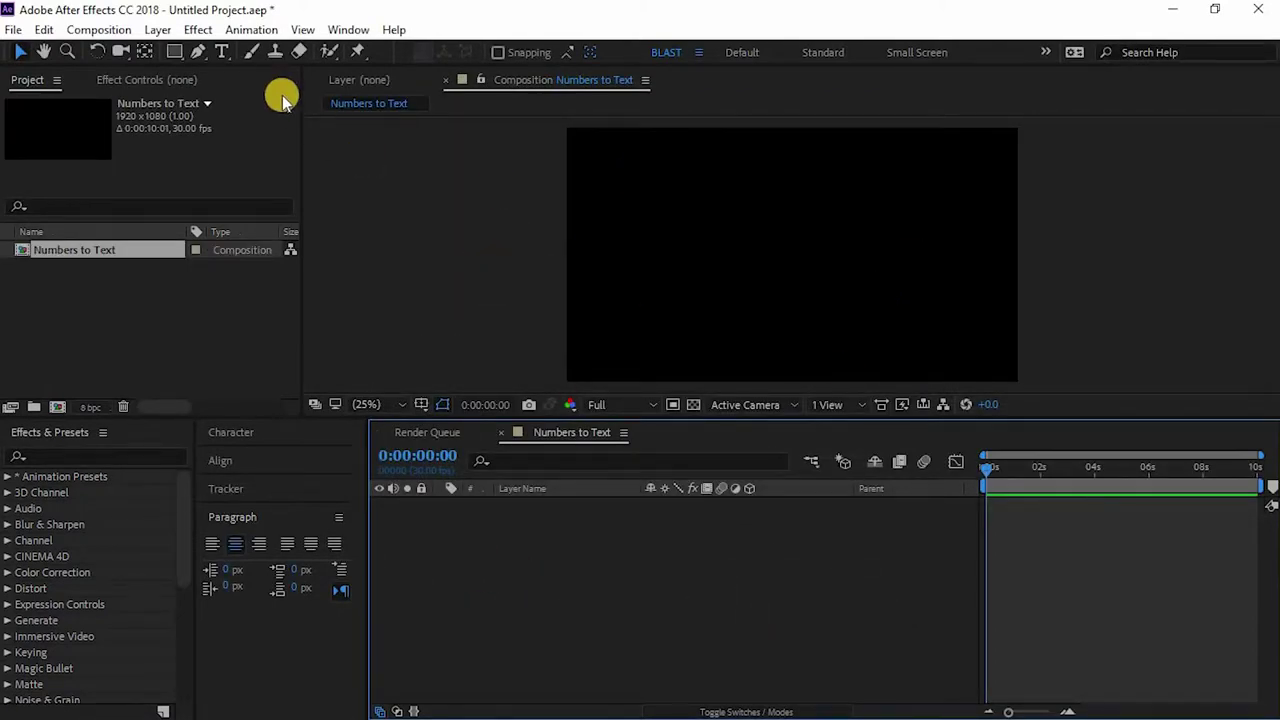
Create a text layer in the viewer reading 'TROUVAILLE FILMS'
left_click(224, 55)
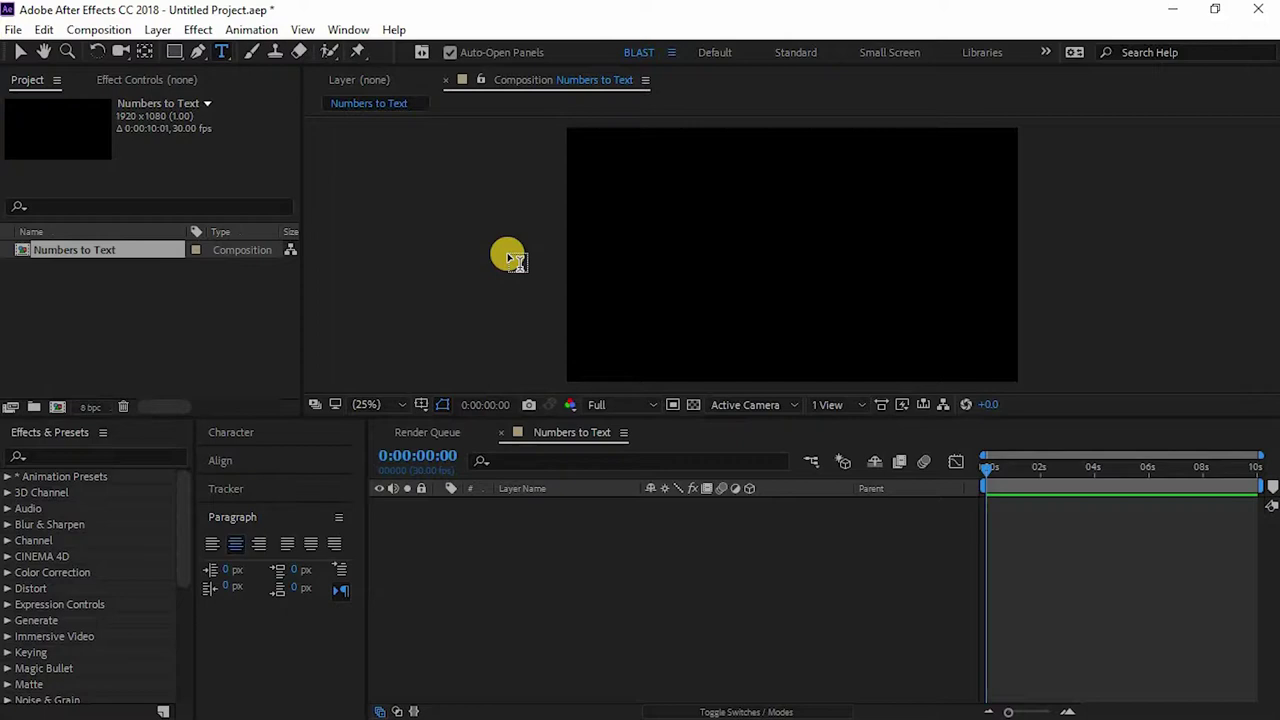
left_click(723, 240)
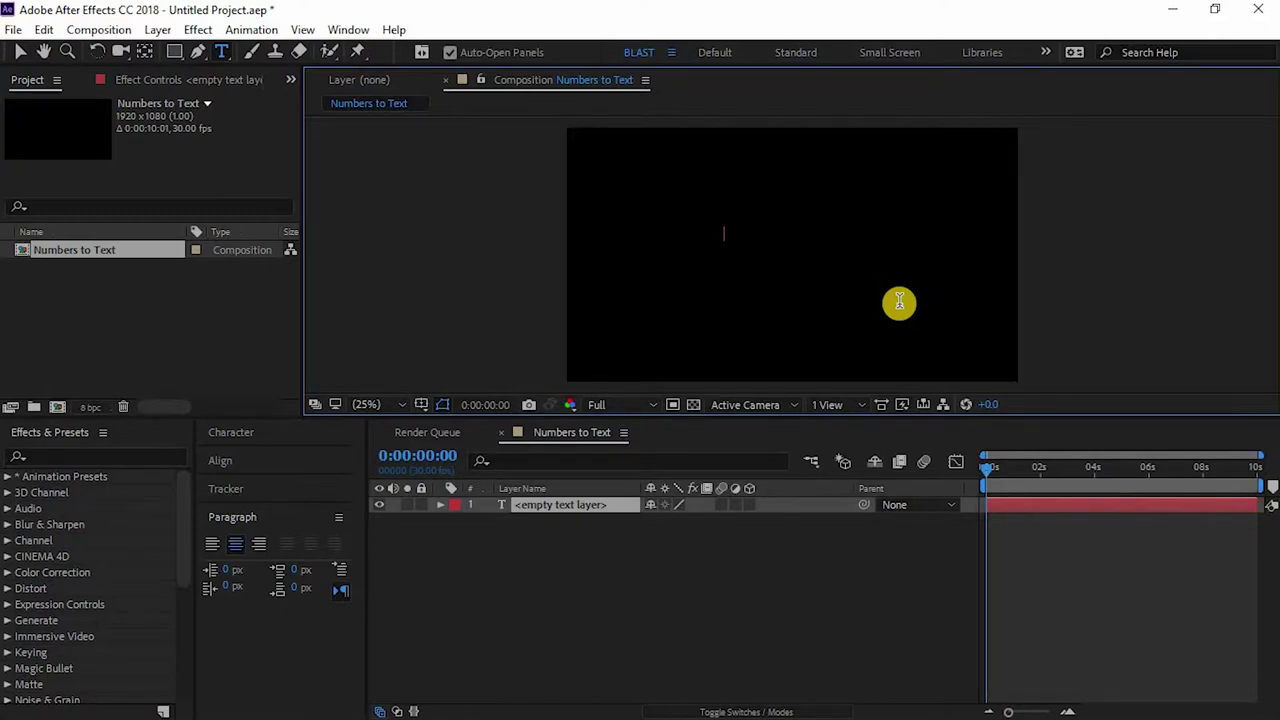
type("Tr")
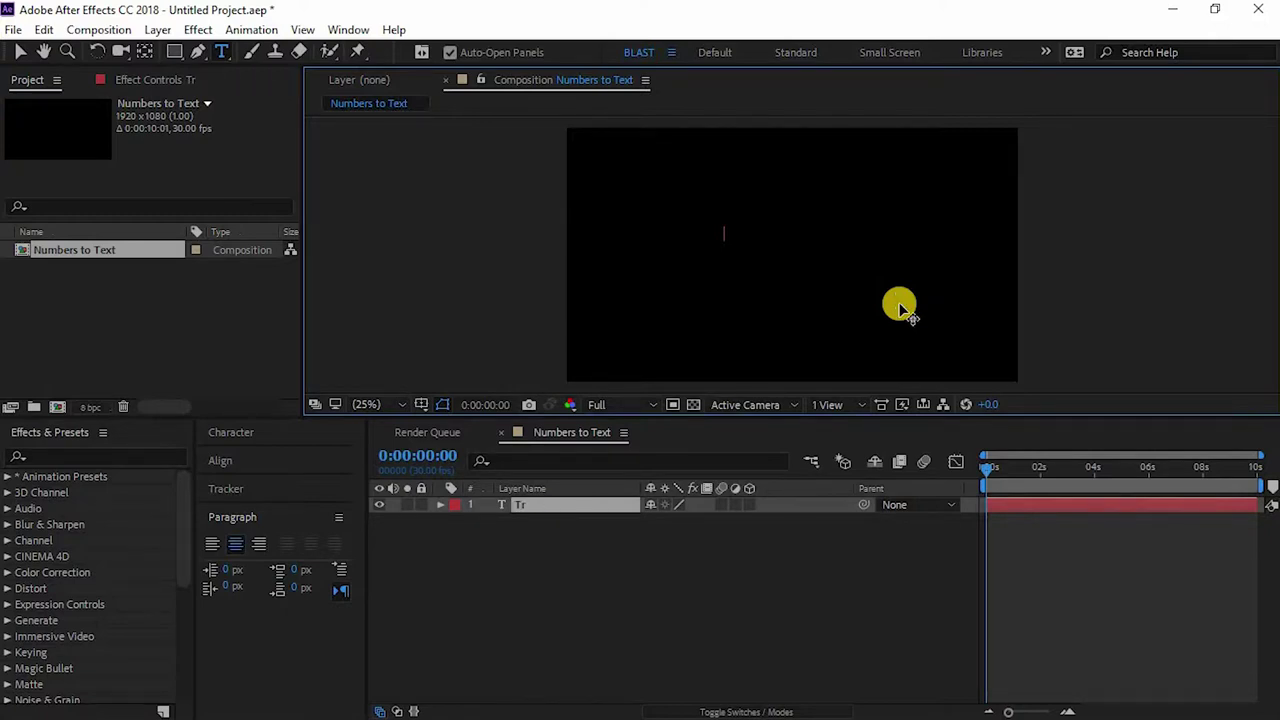
type("rouvaille f")
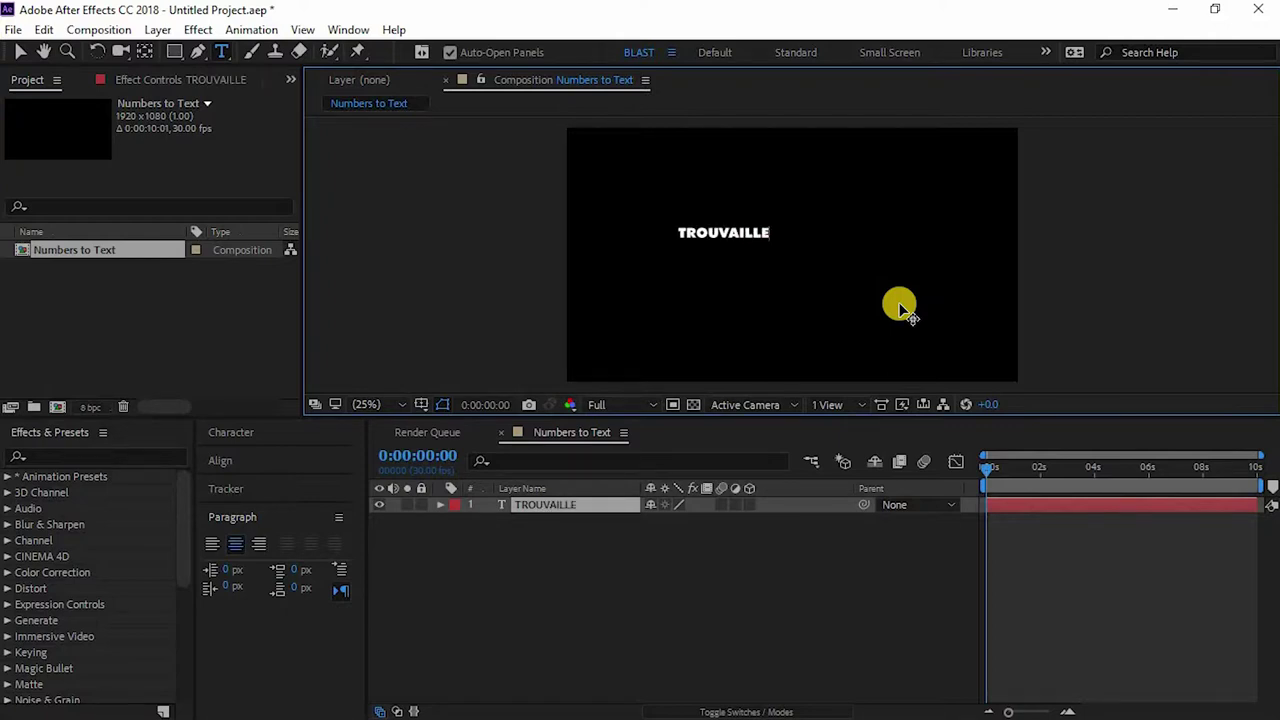
type("ilms")
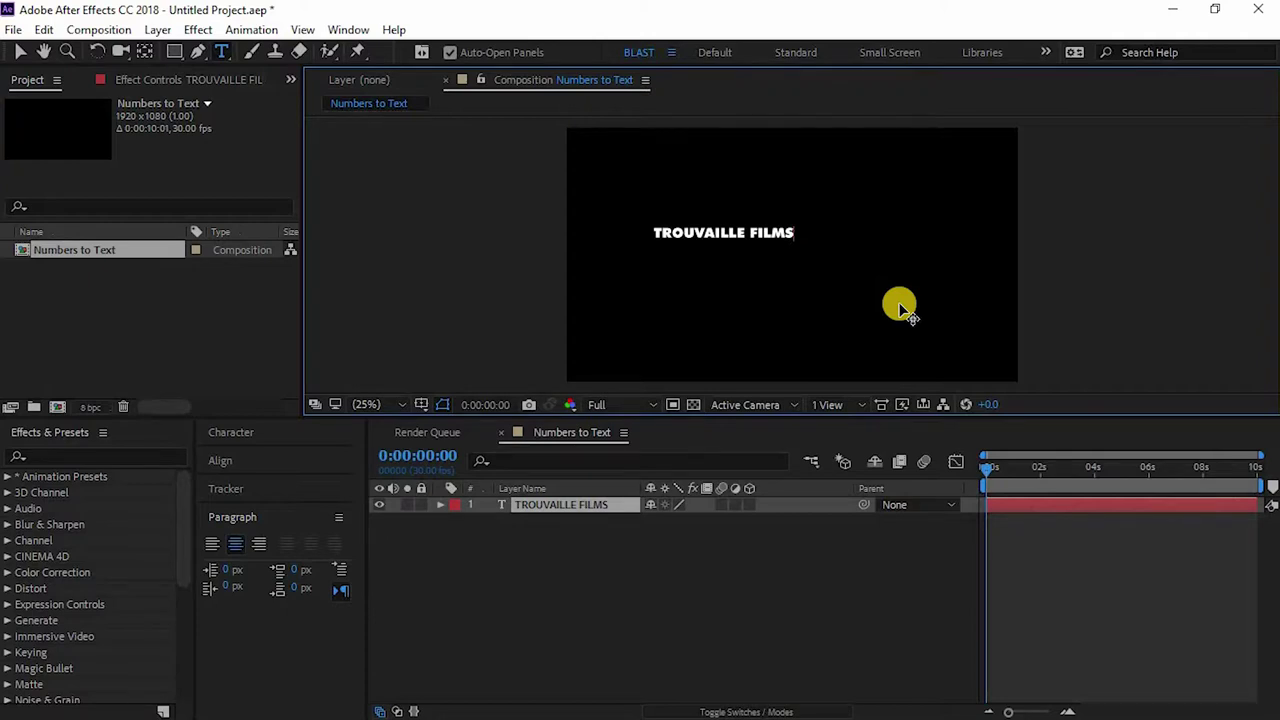
left_click_drag(797, 233, 640, 238)
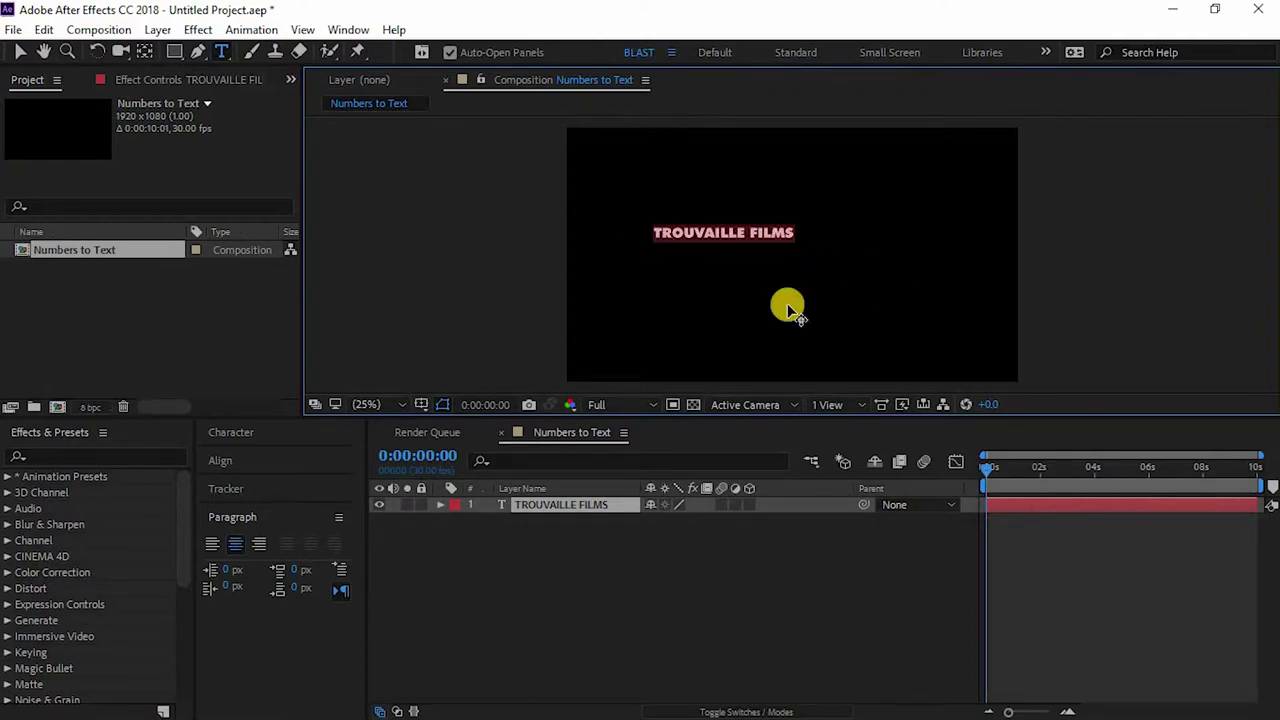
left_click(566, 562)
Set the title's font size to 171 px in the Character panel
left_click(571, 504)
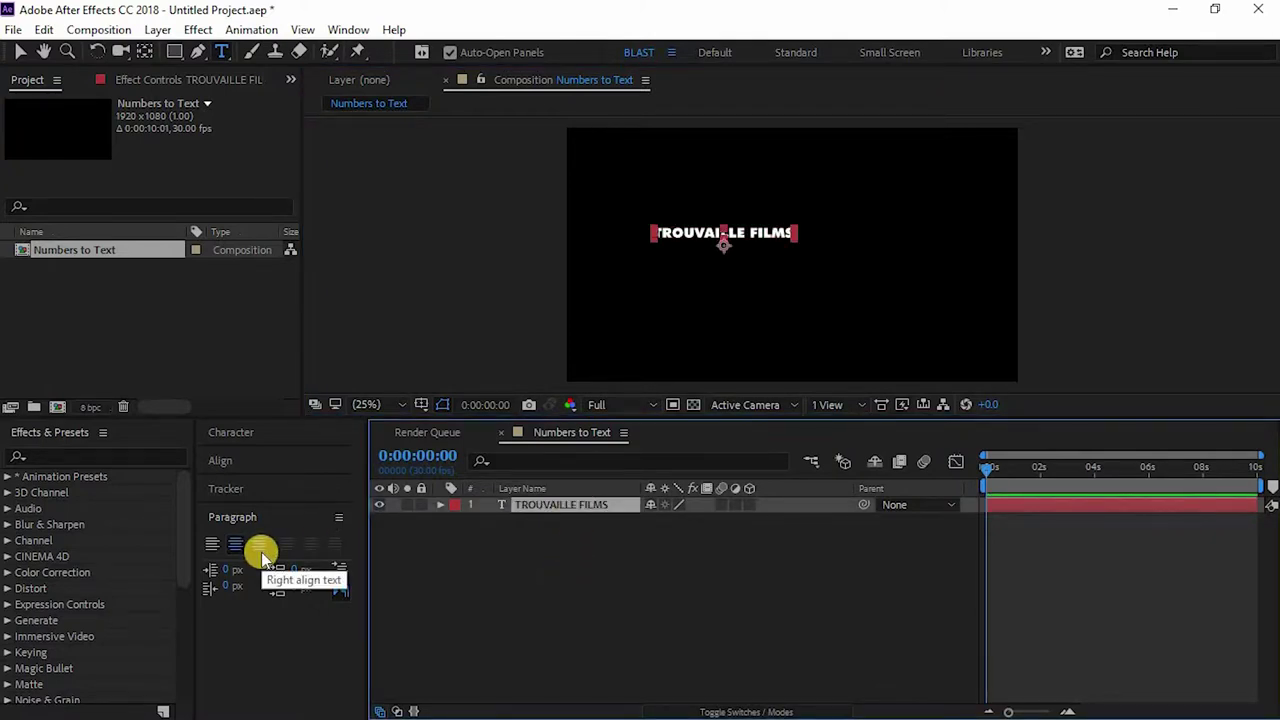
left_click(266, 519)
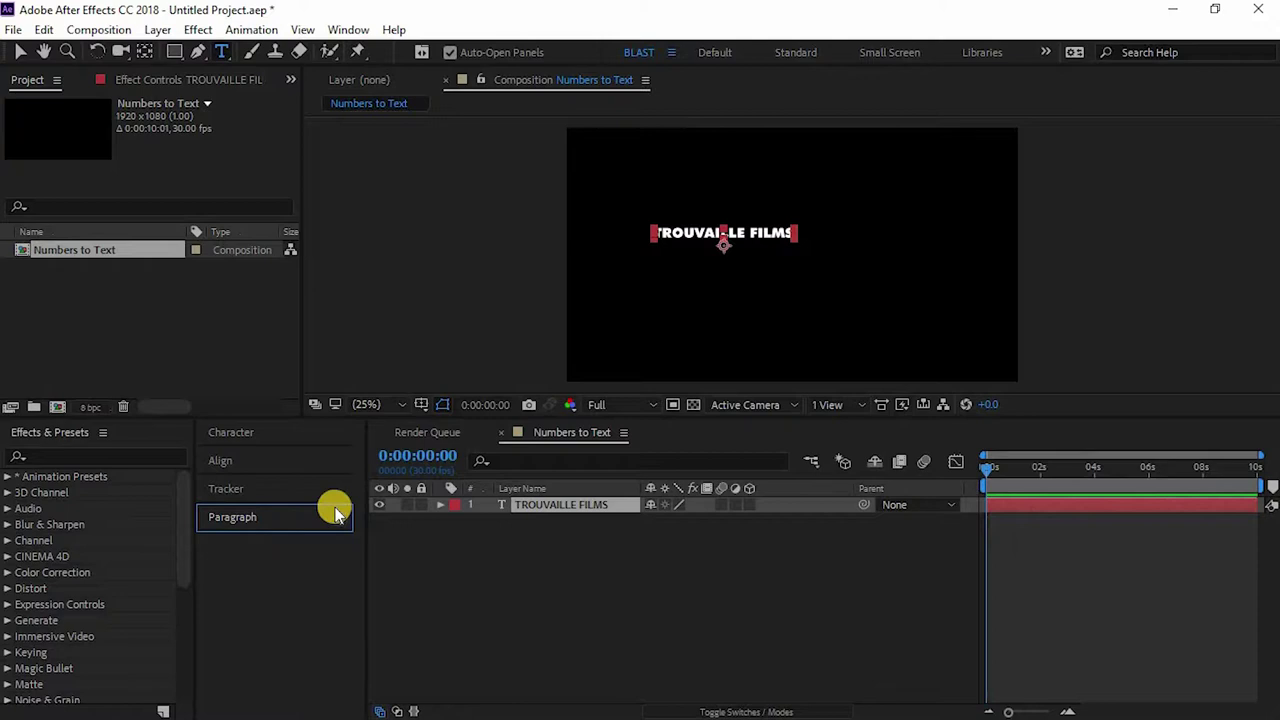
left_click(284, 435)
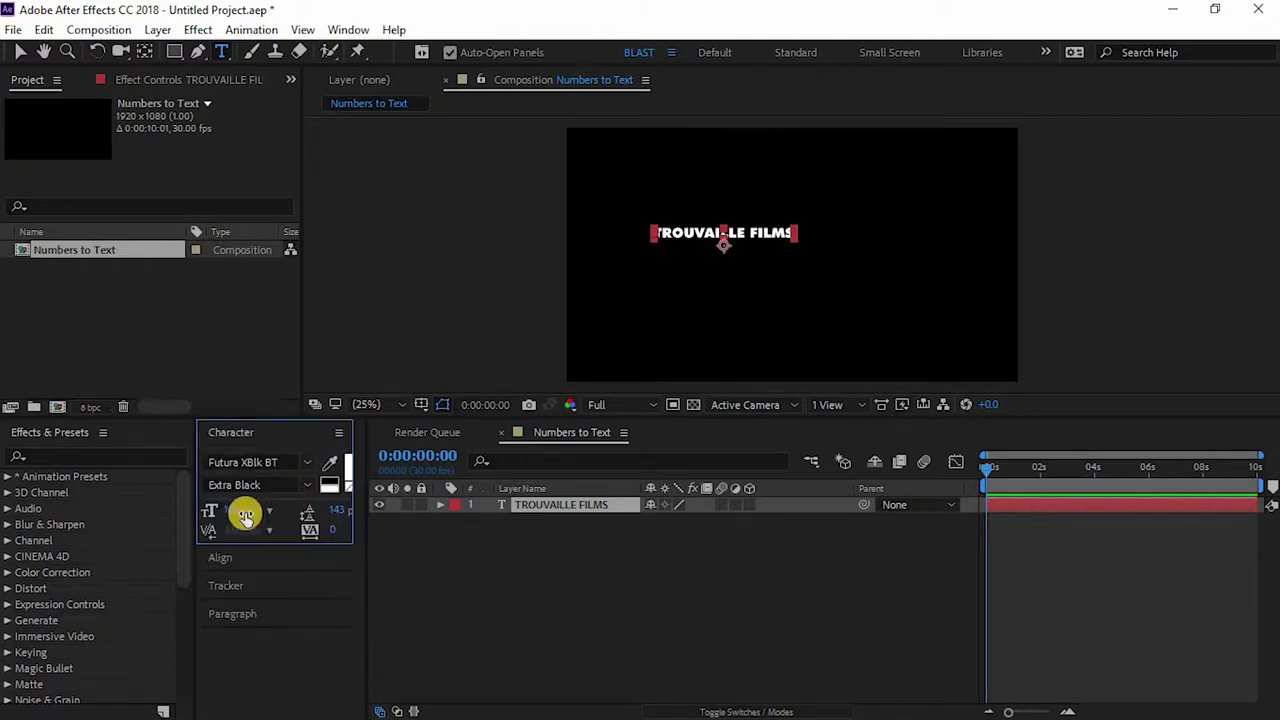
left_click_drag(237, 515, 307, 514)
key("Caps_Lock")
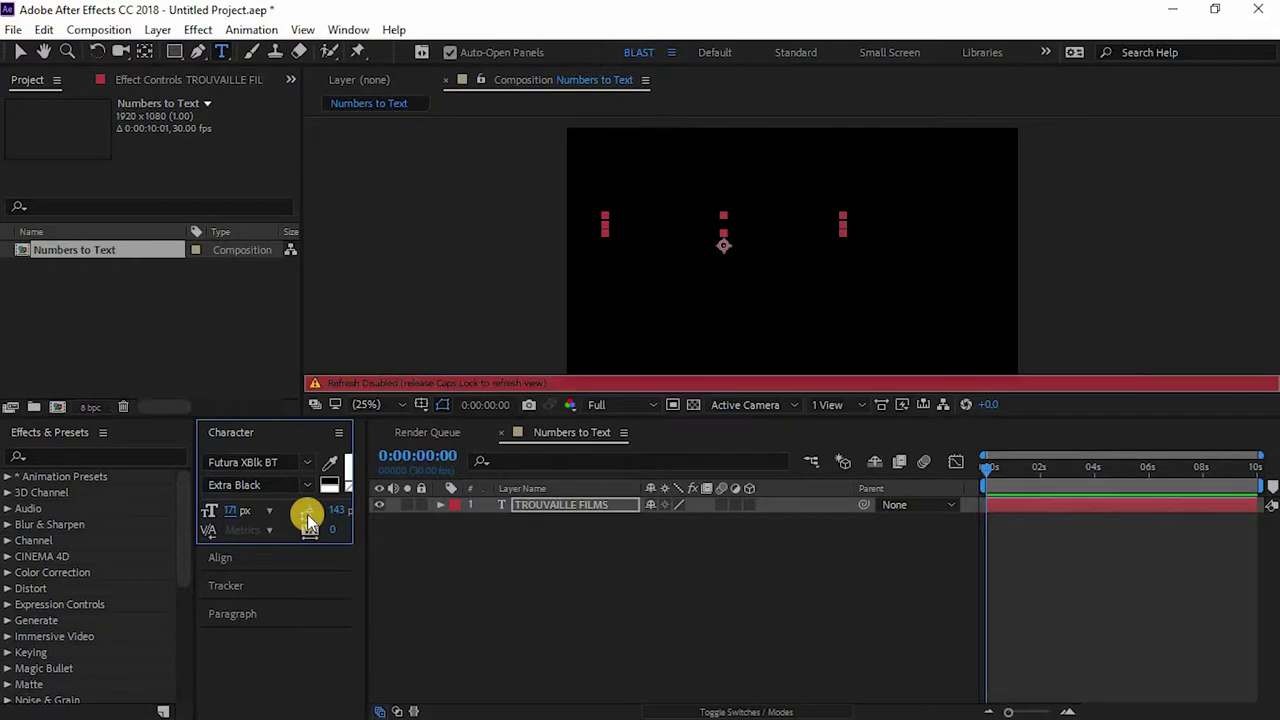
key("Caps_Lock")
Centre the title horizontally and vertically in the composition
left_click(557, 506)
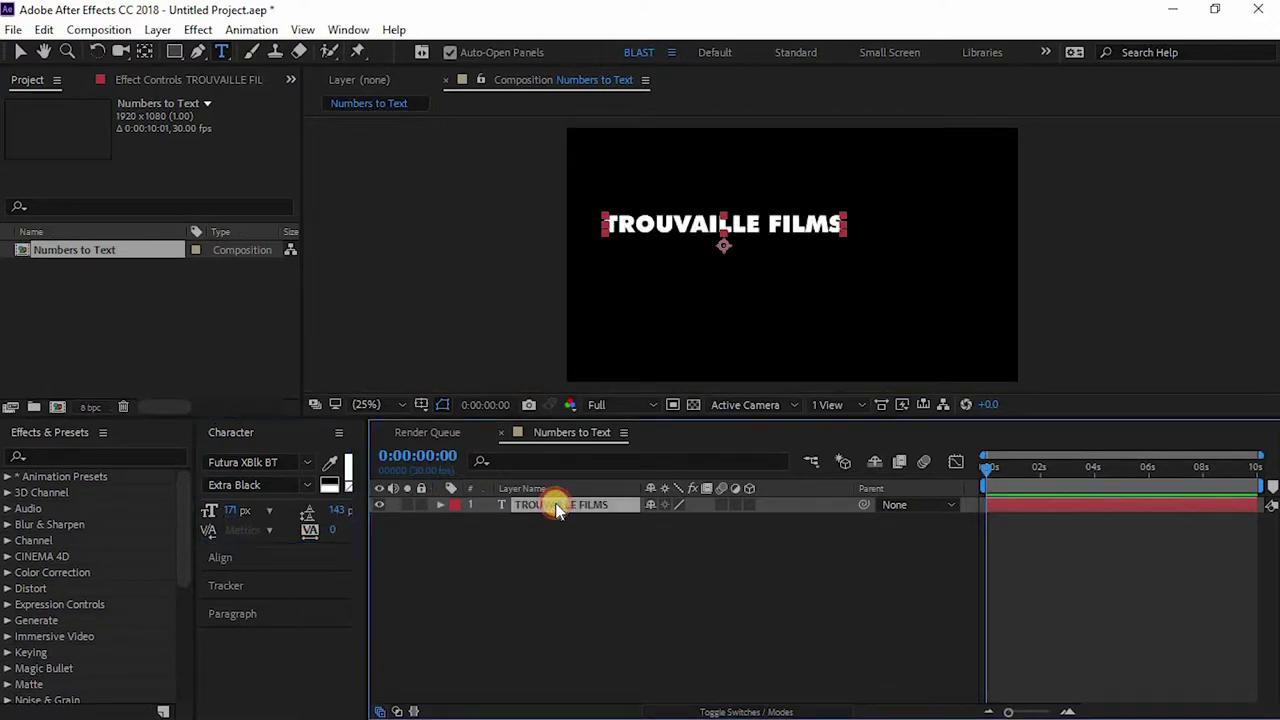
left_click(252, 558)
left_click(247, 510)
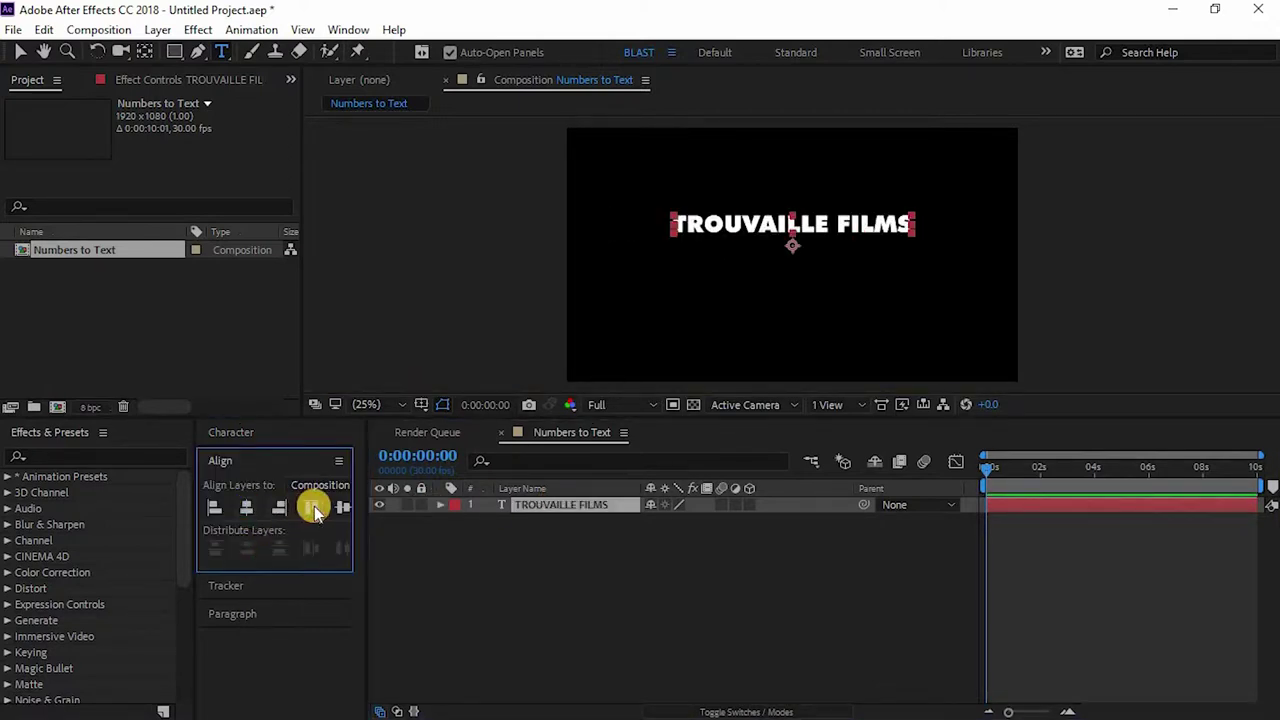
left_click(338, 512)
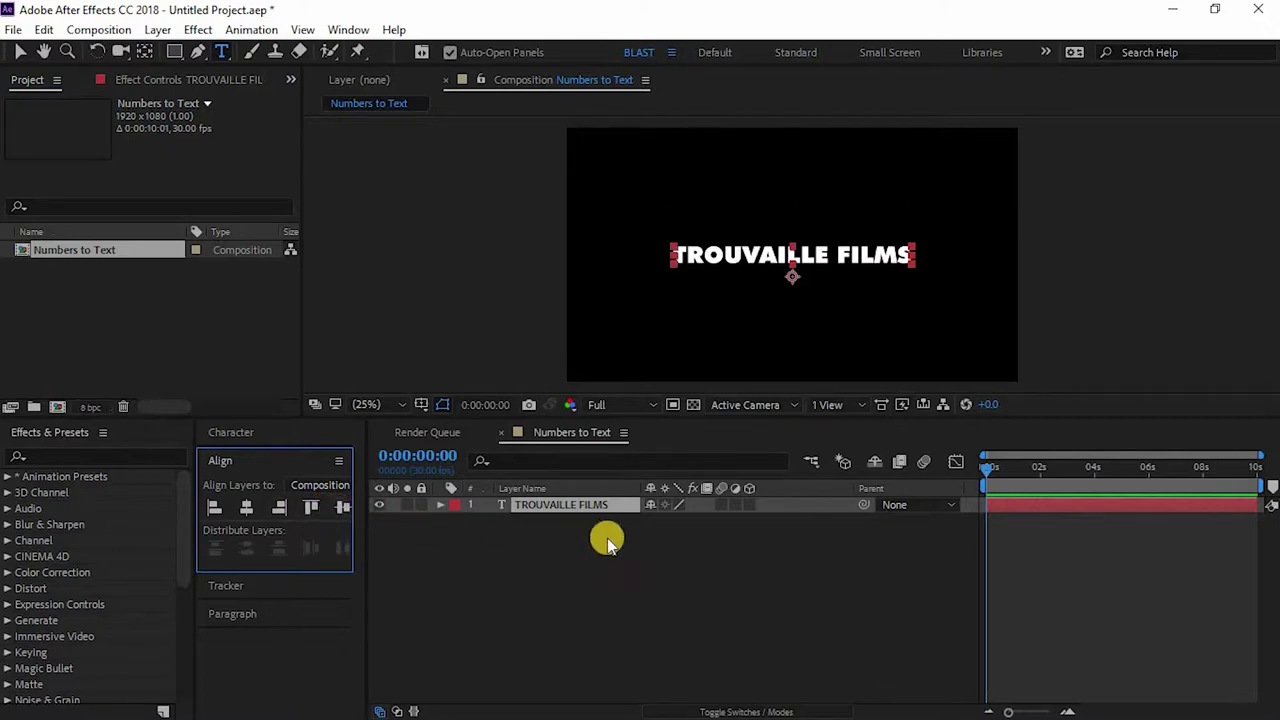
left_click(583, 571)
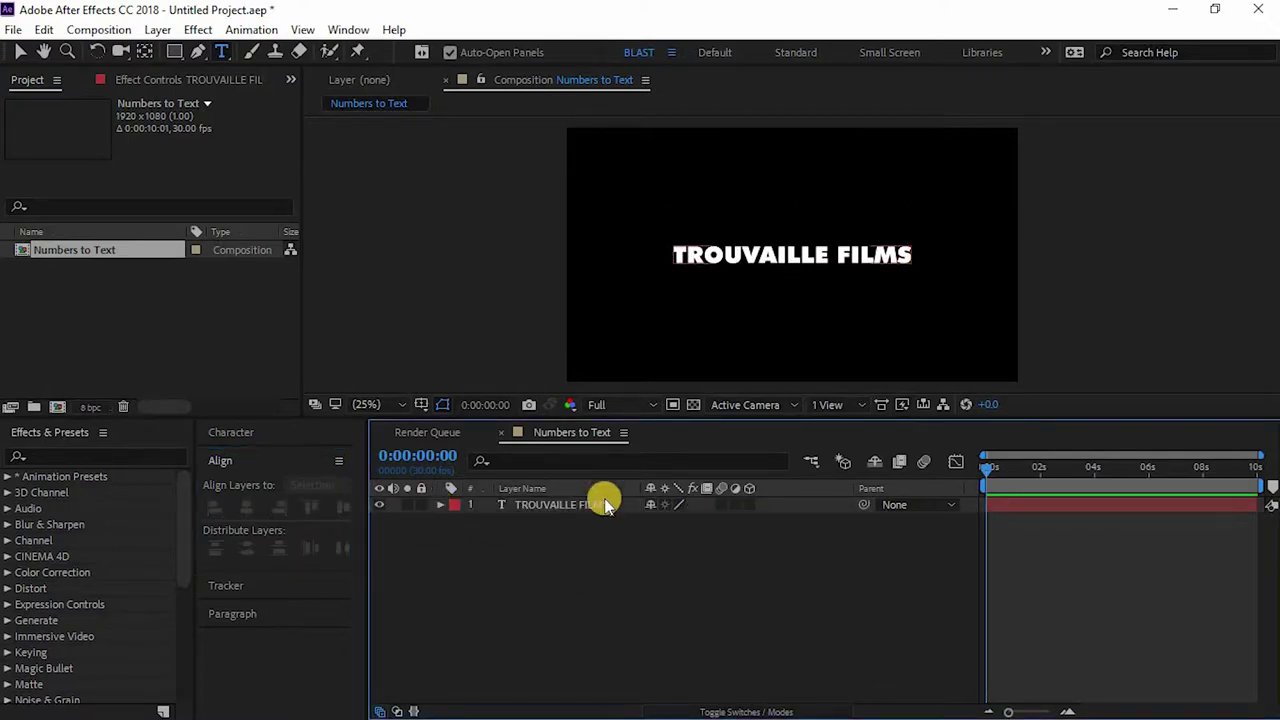
left_click(545, 506)
left_click(603, 561)
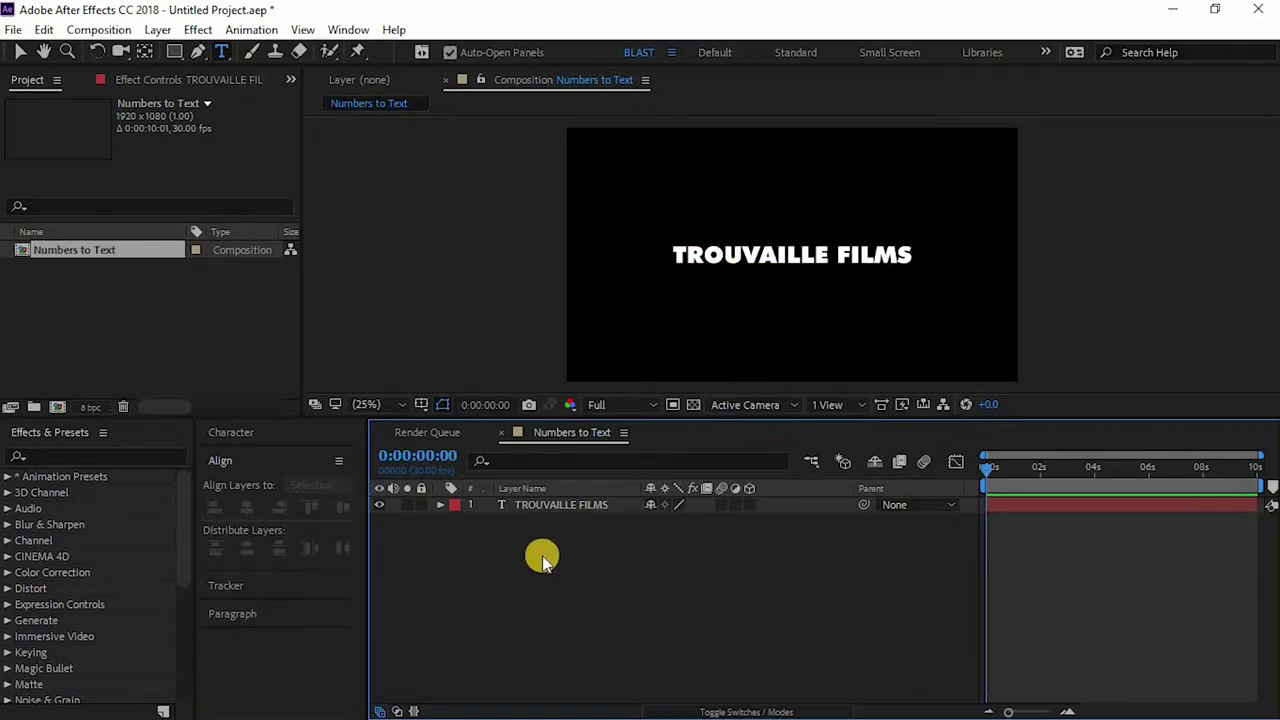
left_click(713, 188)
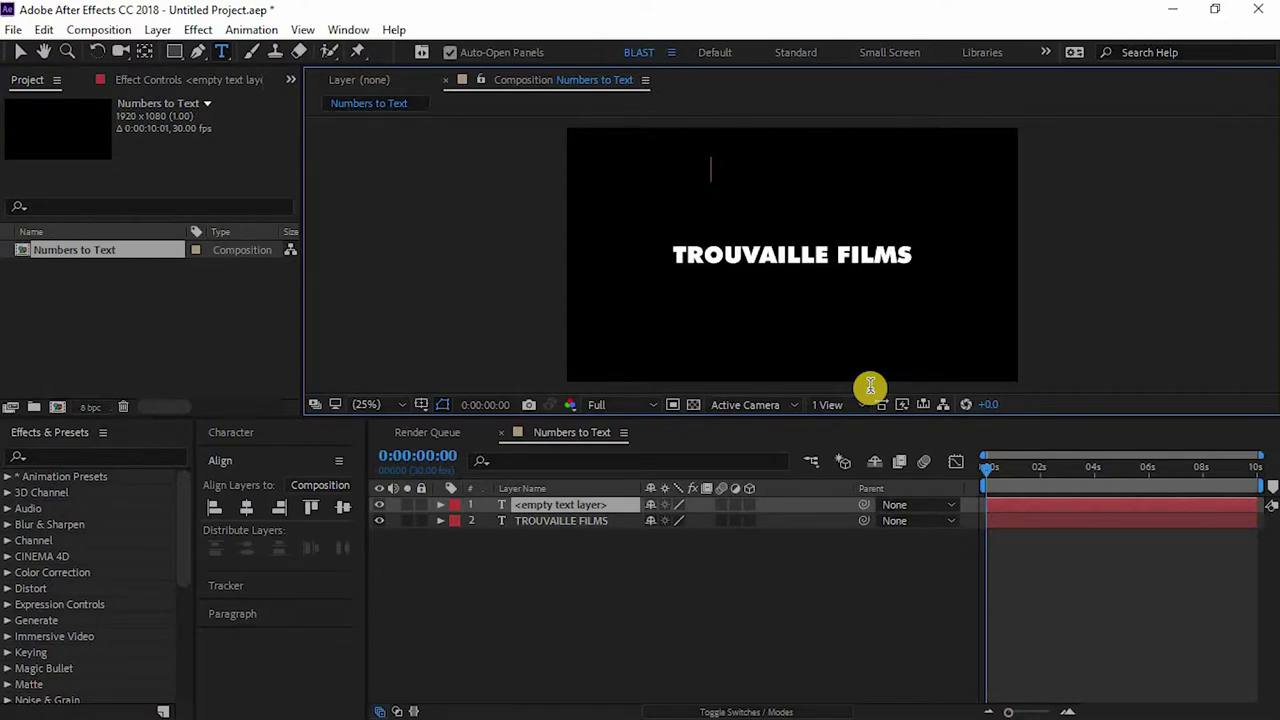
type("6598")
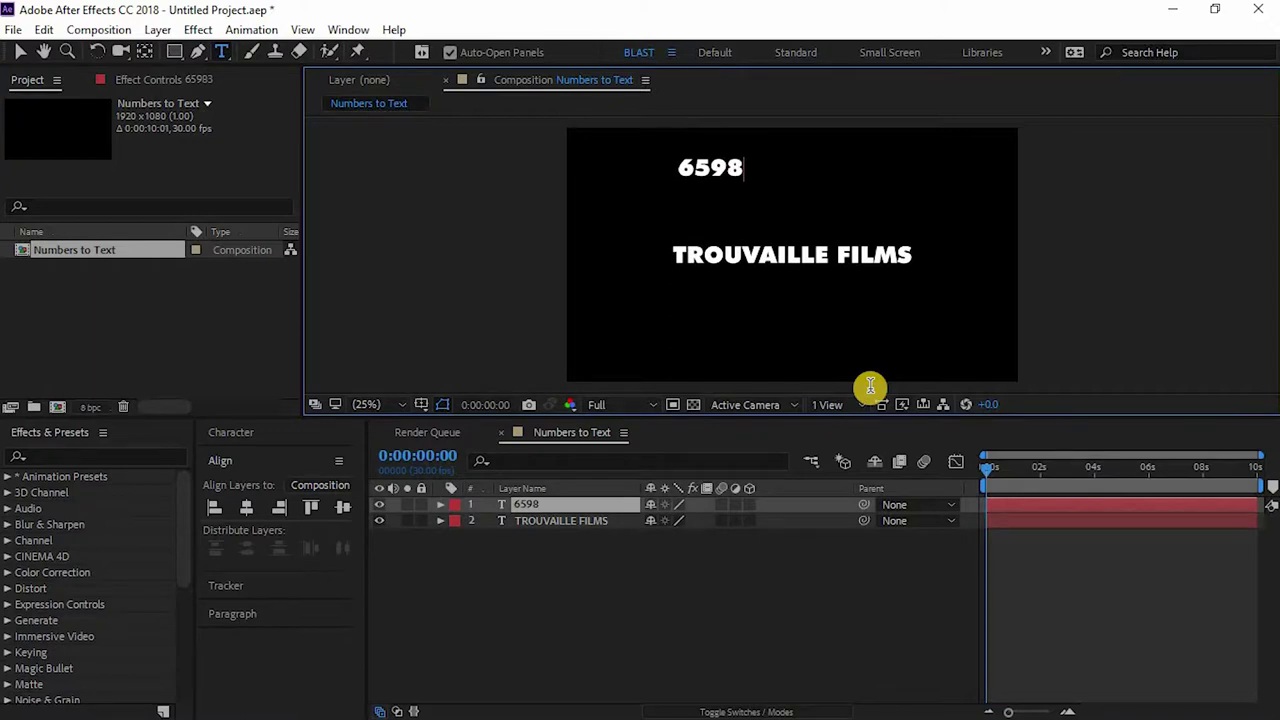
type("34651")
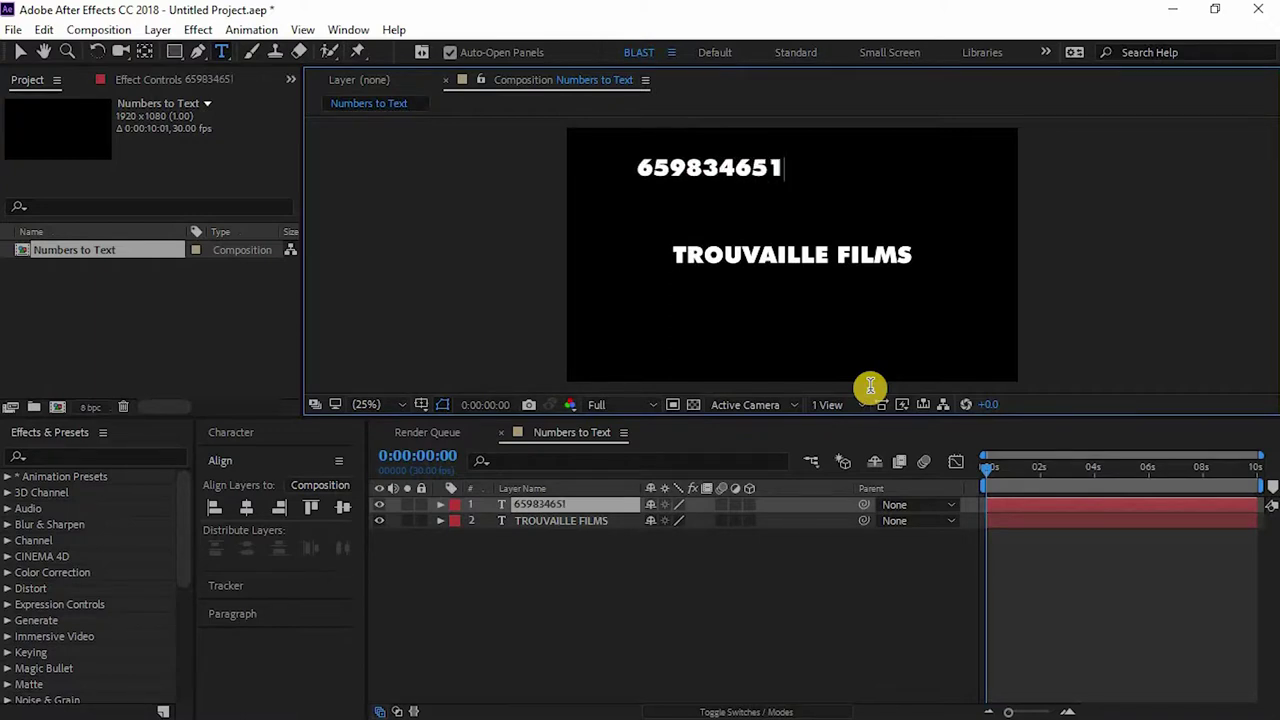
type("2986")
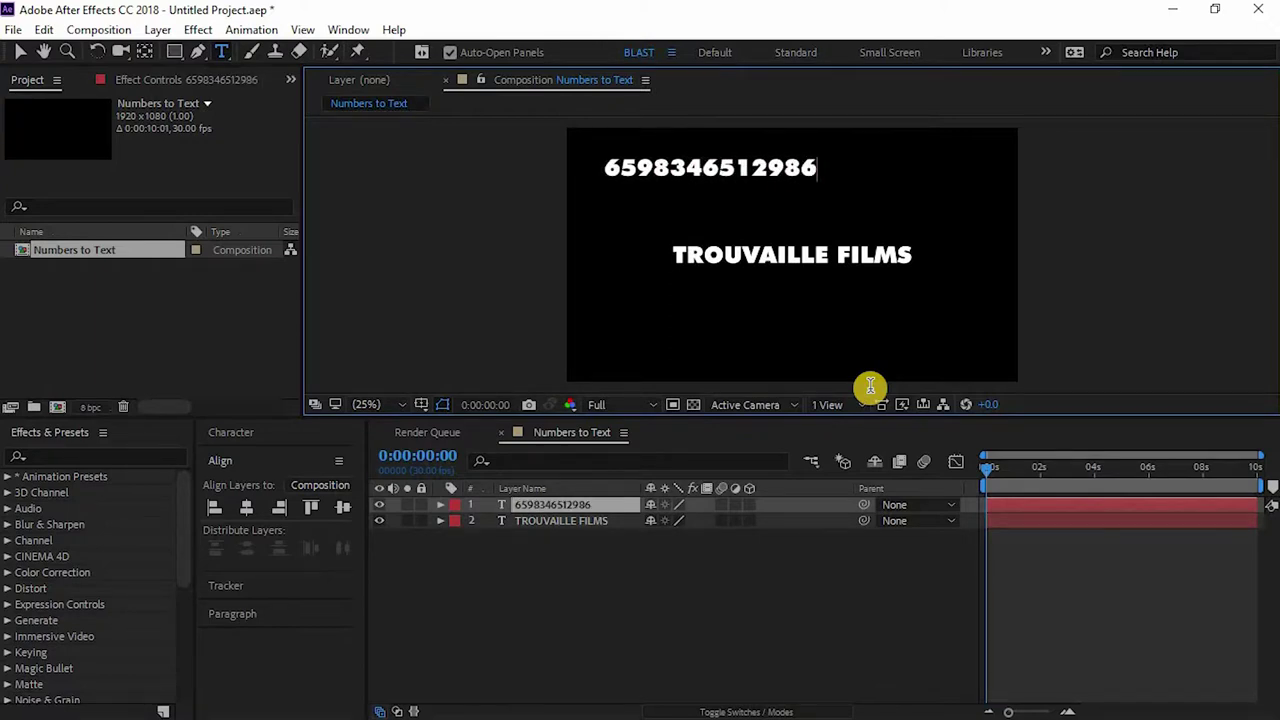
type("412")
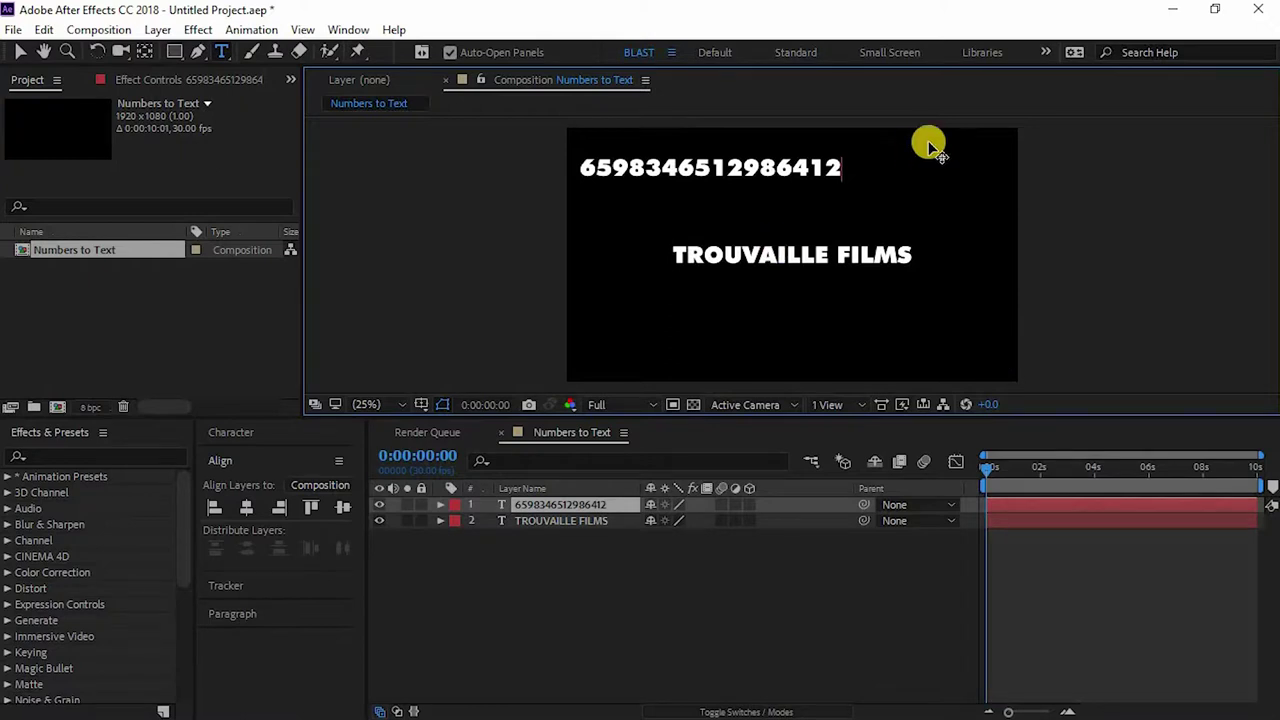
left_click(607, 508)
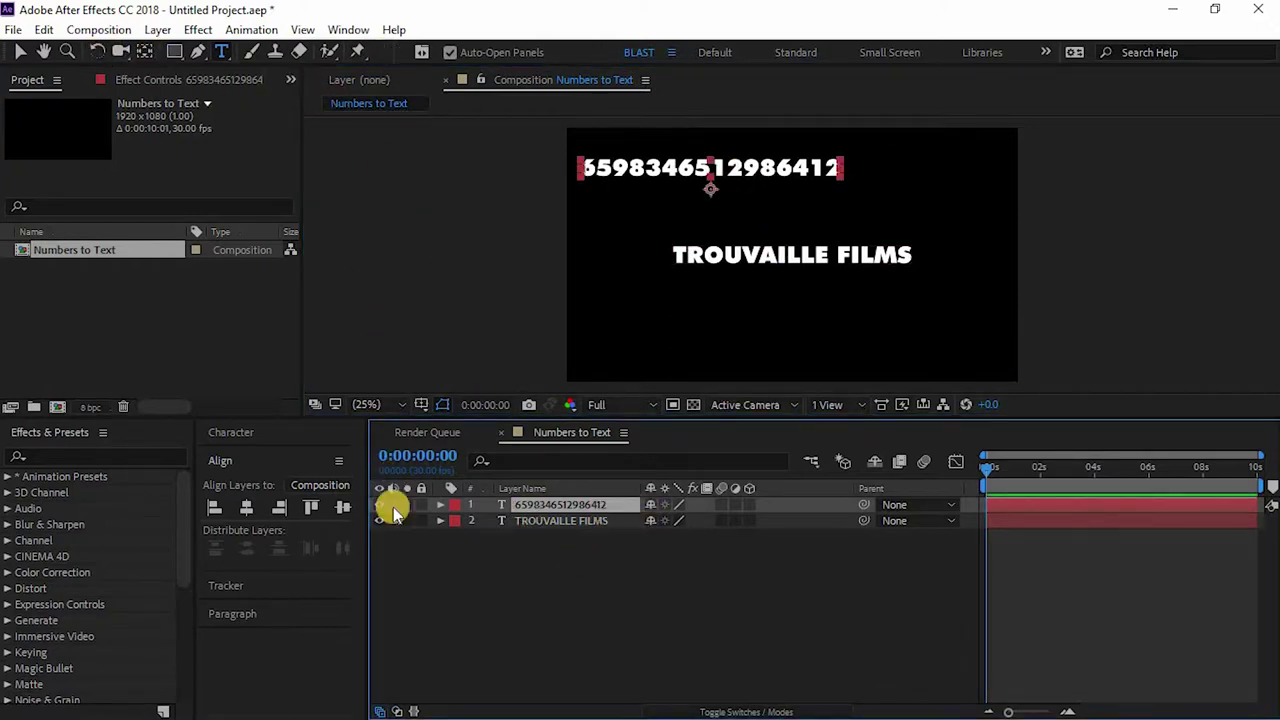
left_click(248, 510)
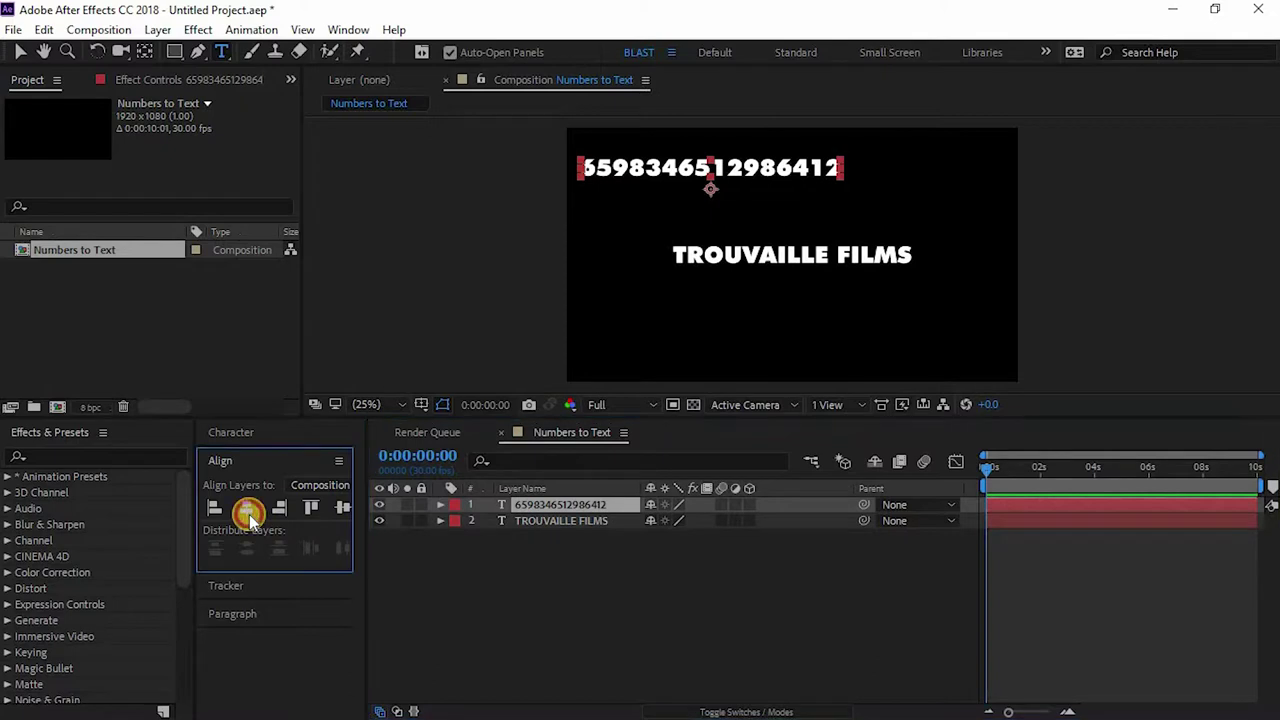
left_click(342, 510)
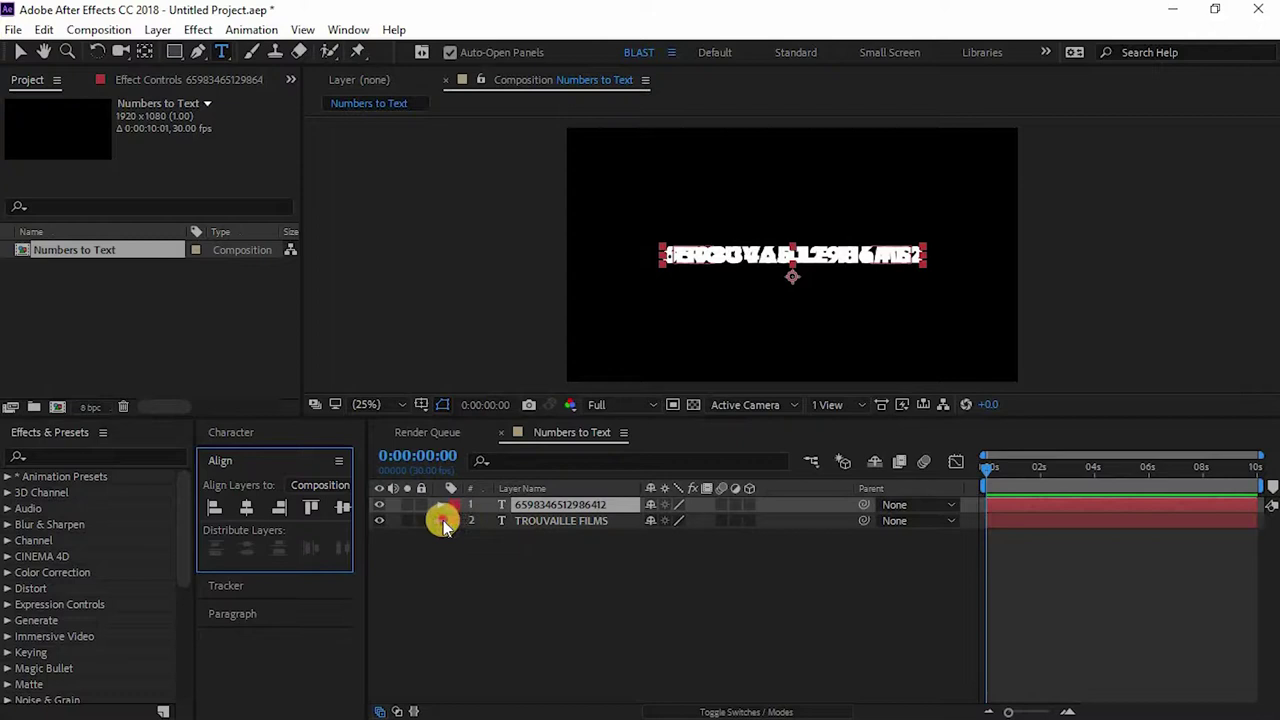
Select both text layers and reveal only their Position properties
left_click(441, 520)
left_click(441, 520)
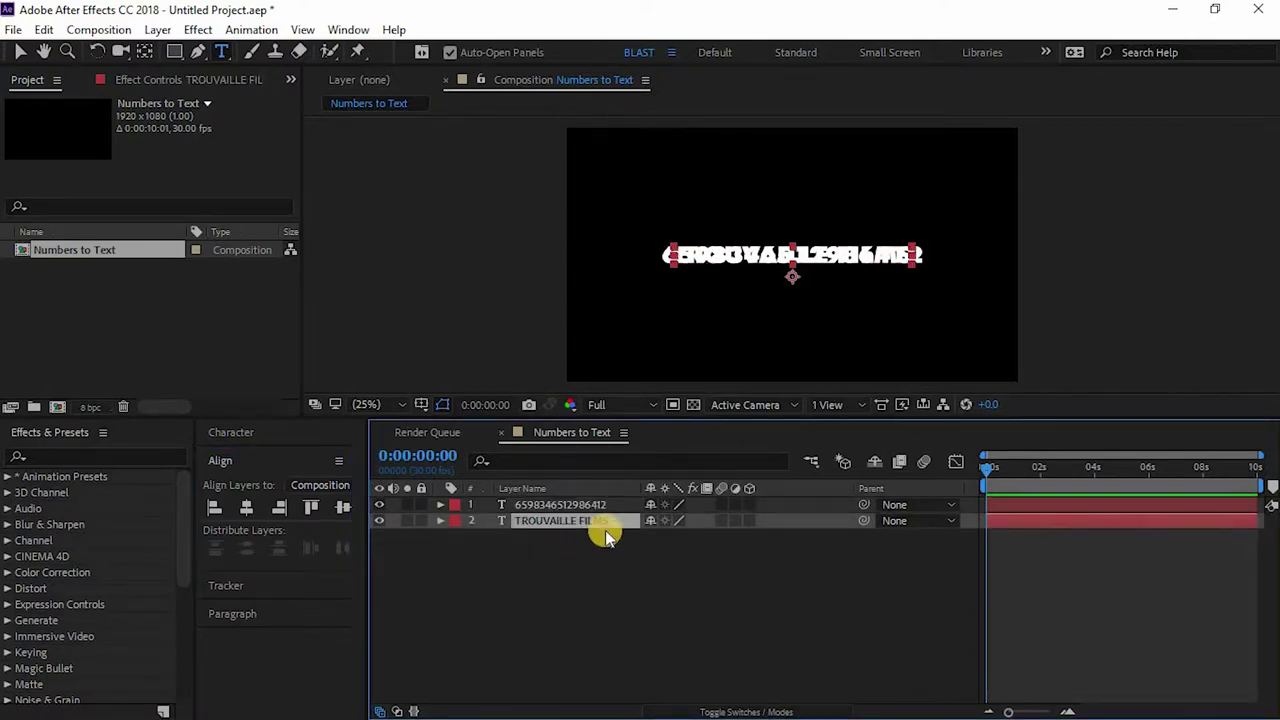
left_click(561, 506, "shift")
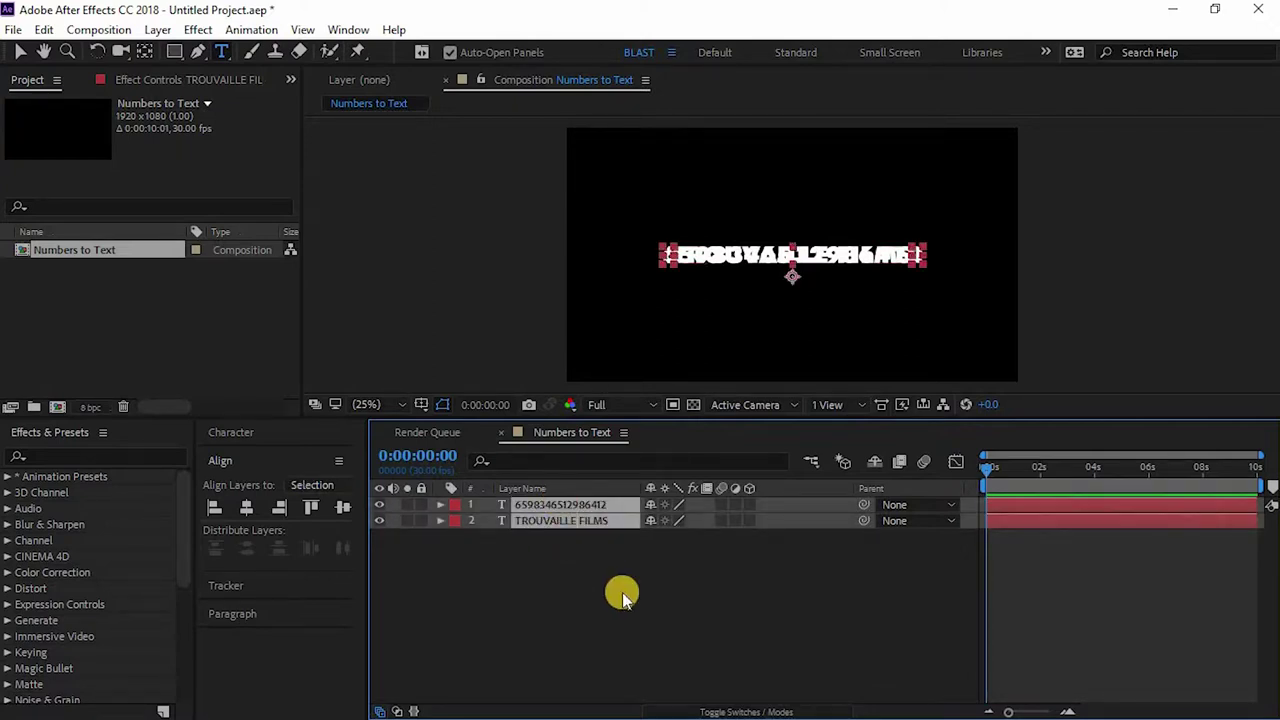
key("p")
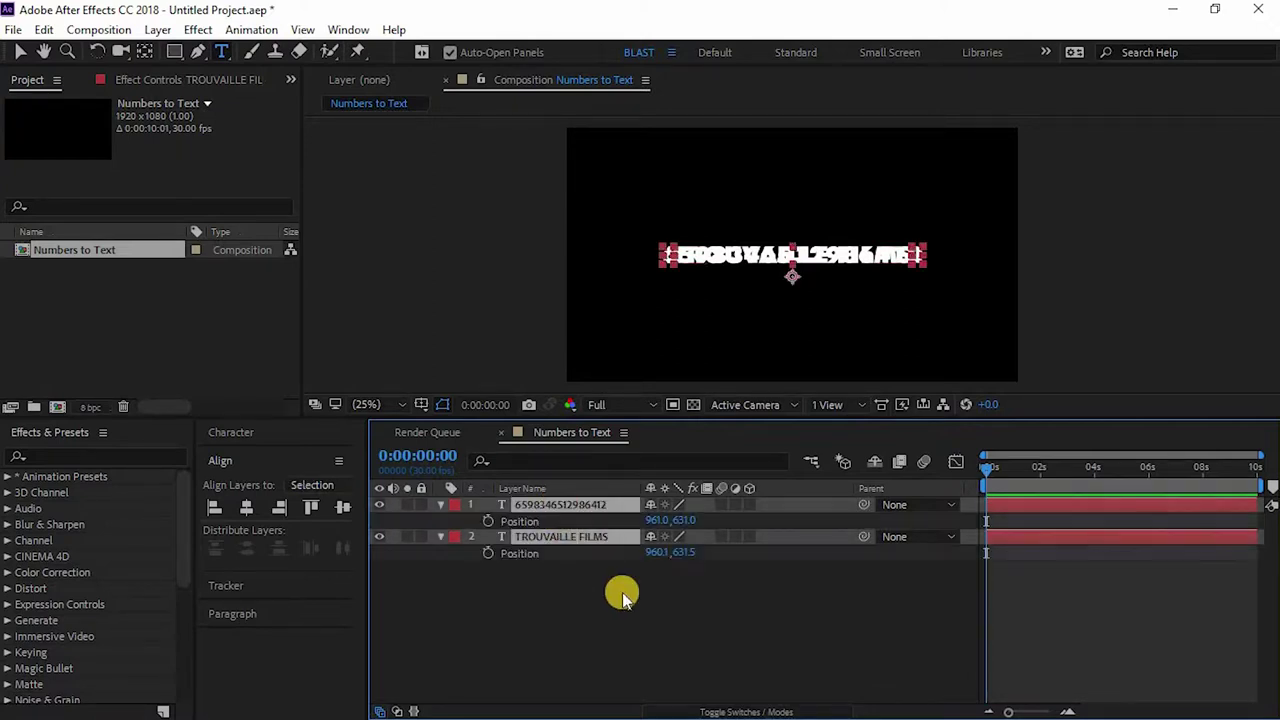
Link the title's Position to the number layer's Position with a pick-whip expression
left_click(489, 553, "alt")
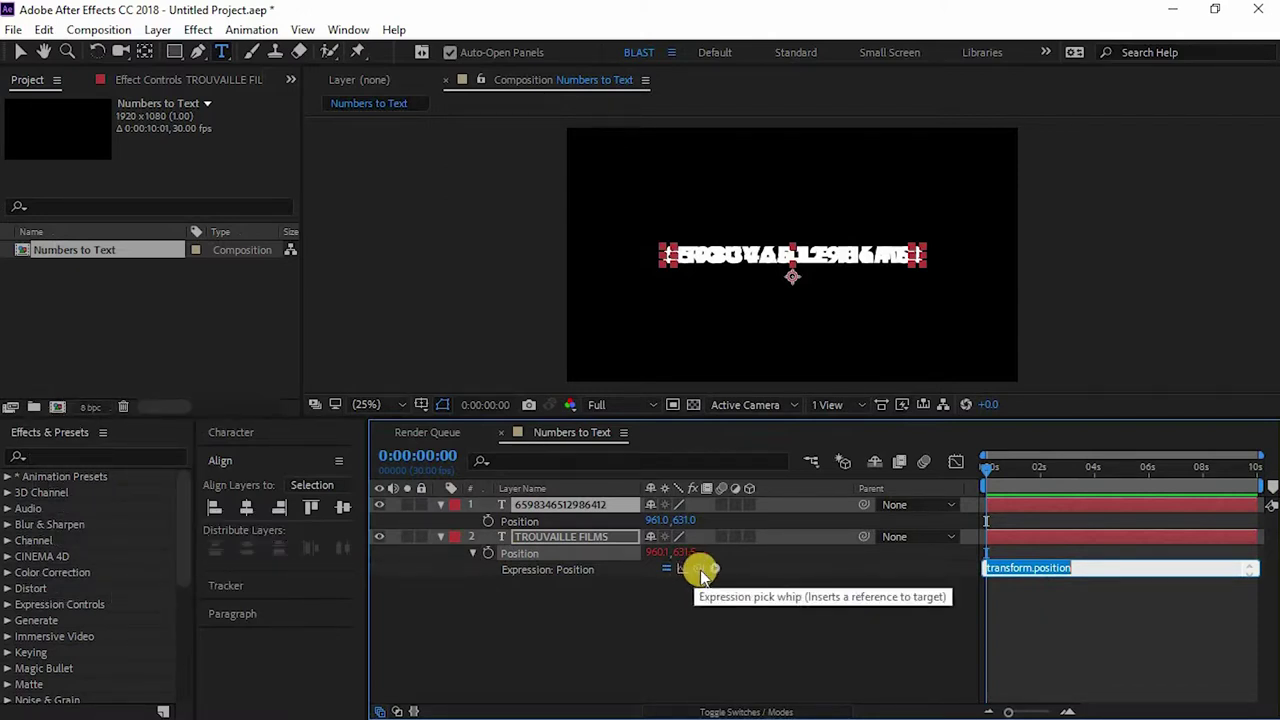
left_click_drag(696, 566, 550, 522)
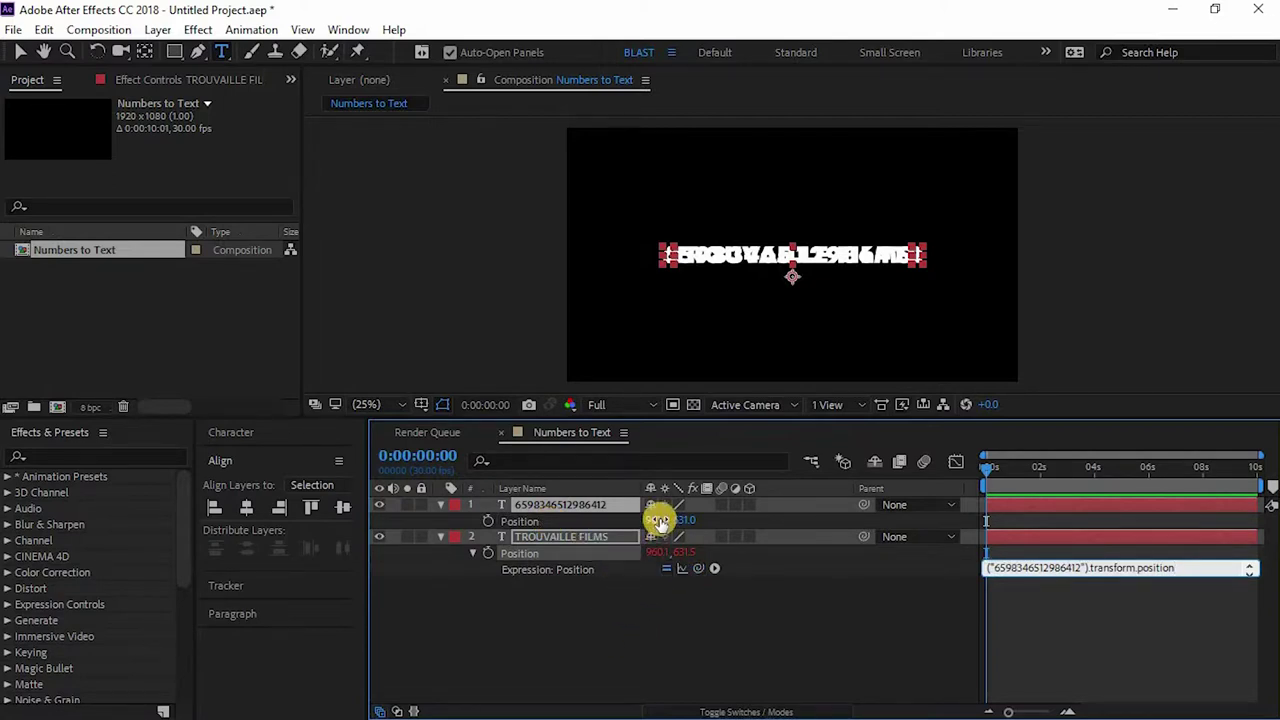
left_click_drag(657, 519, 643, 643)
left_click(643, 643)
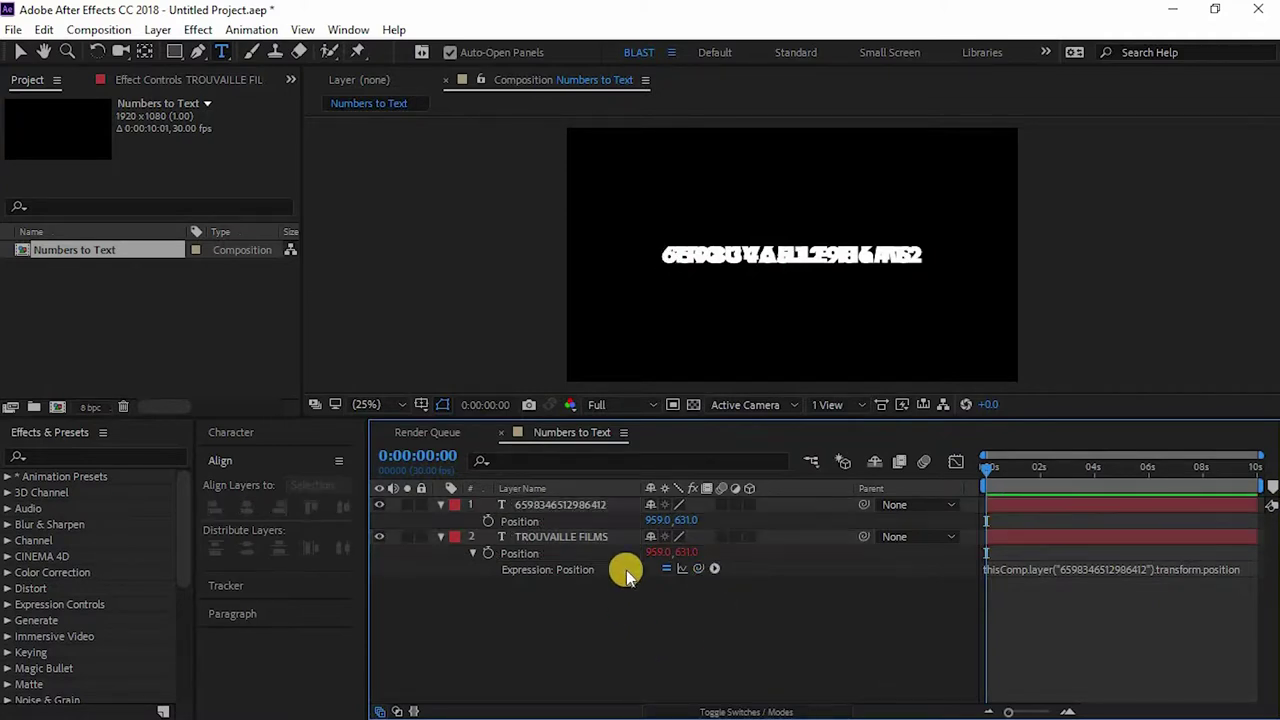
Centre the number text layer horizontally in the composition
left_click(612, 506)
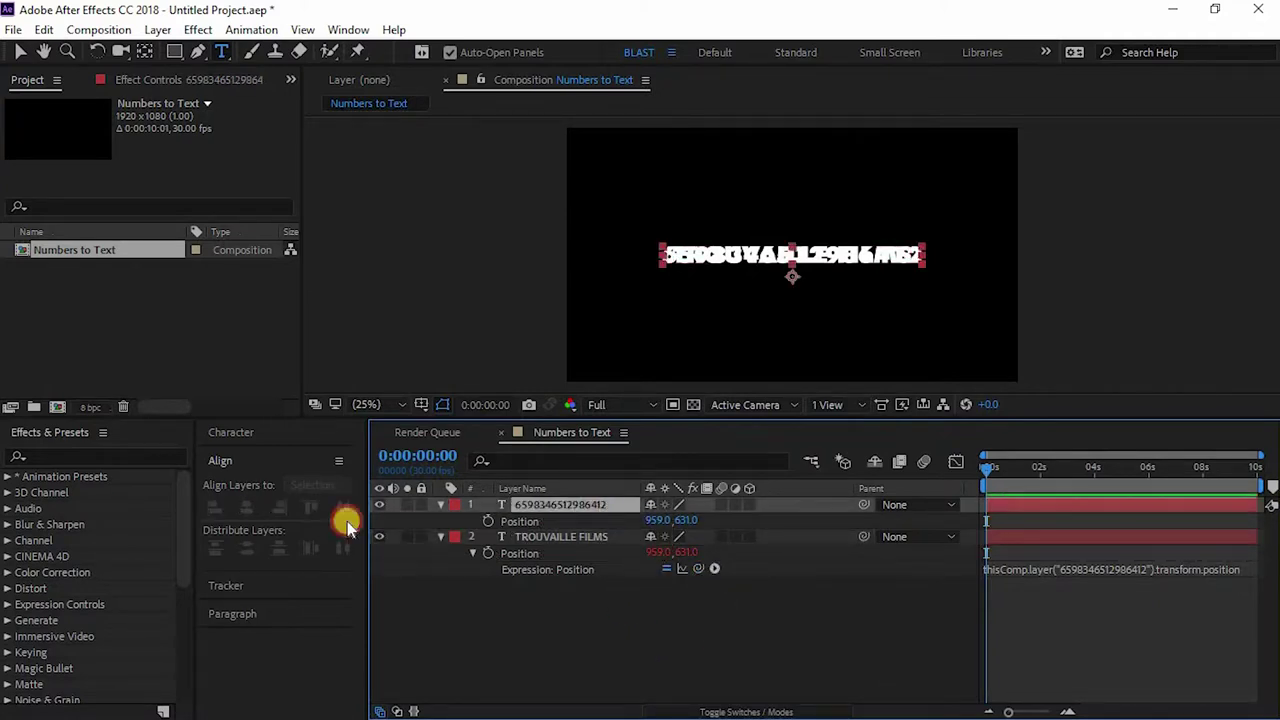
left_click(343, 510)
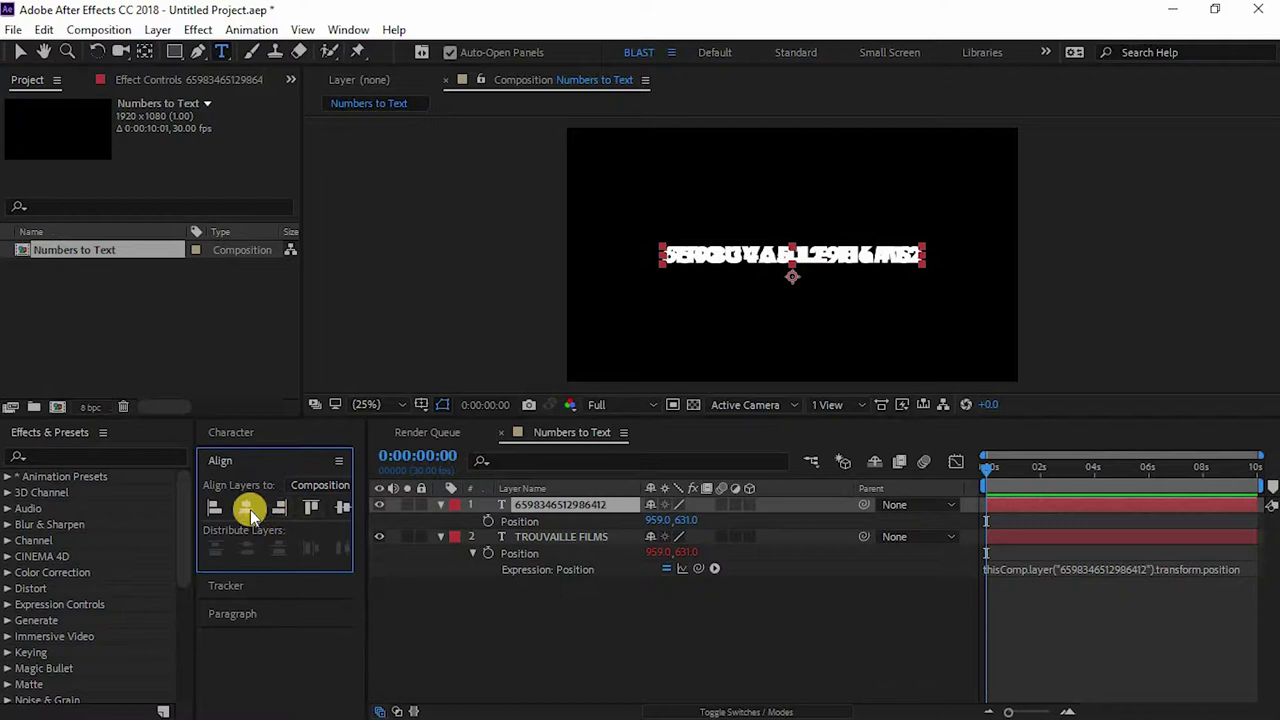
left_click(250, 509)
left_click(545, 606)
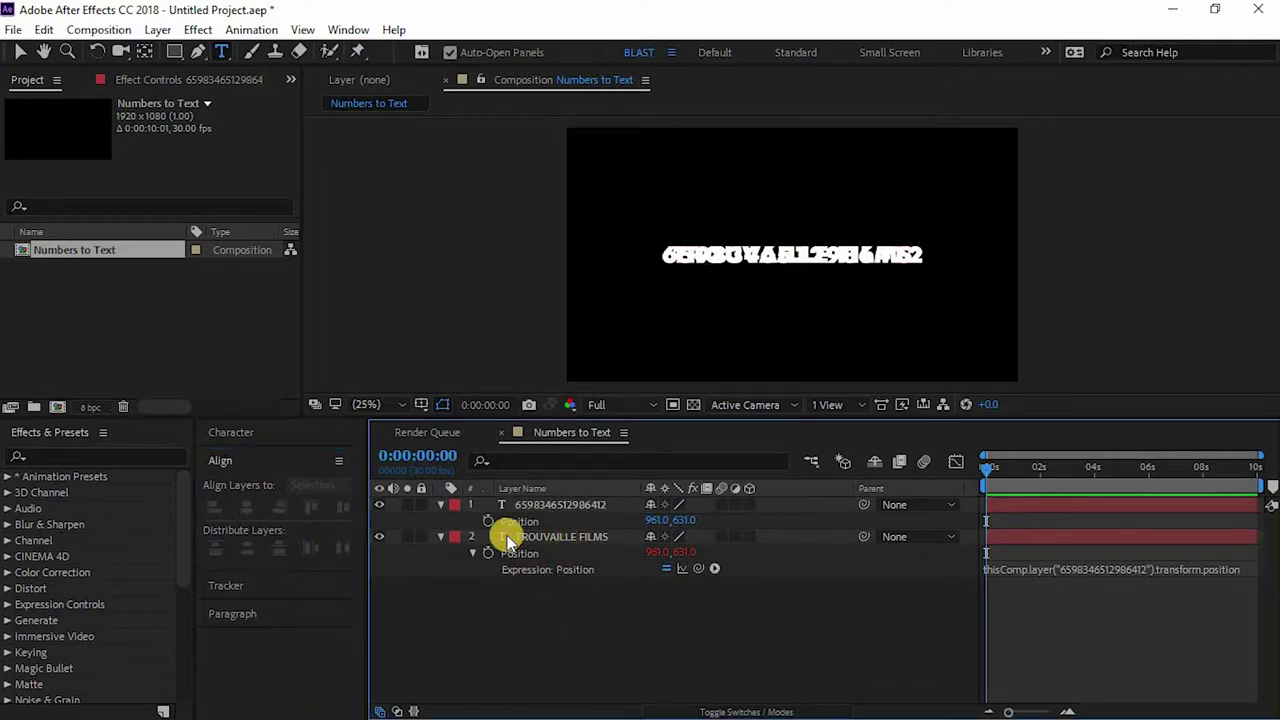
Add a Character Offset animator to the number text layer
left_click(440, 536)
left_click(440, 504)
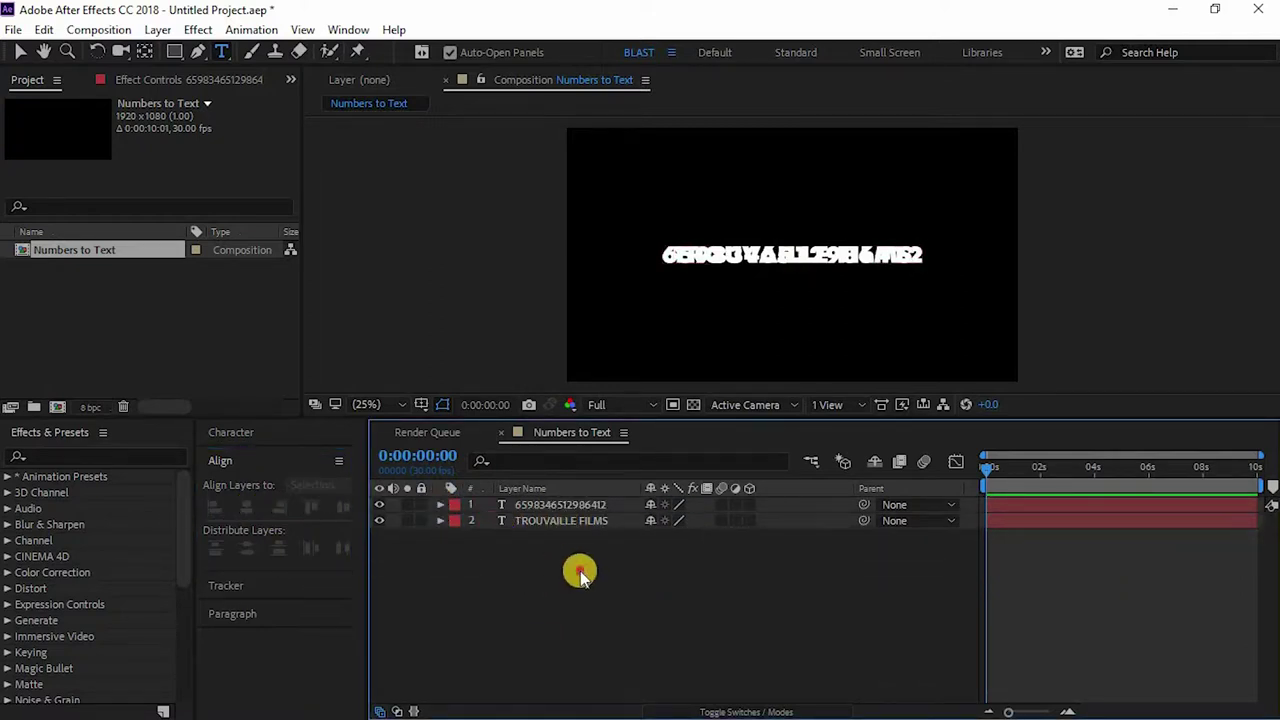
left_click(580, 505)
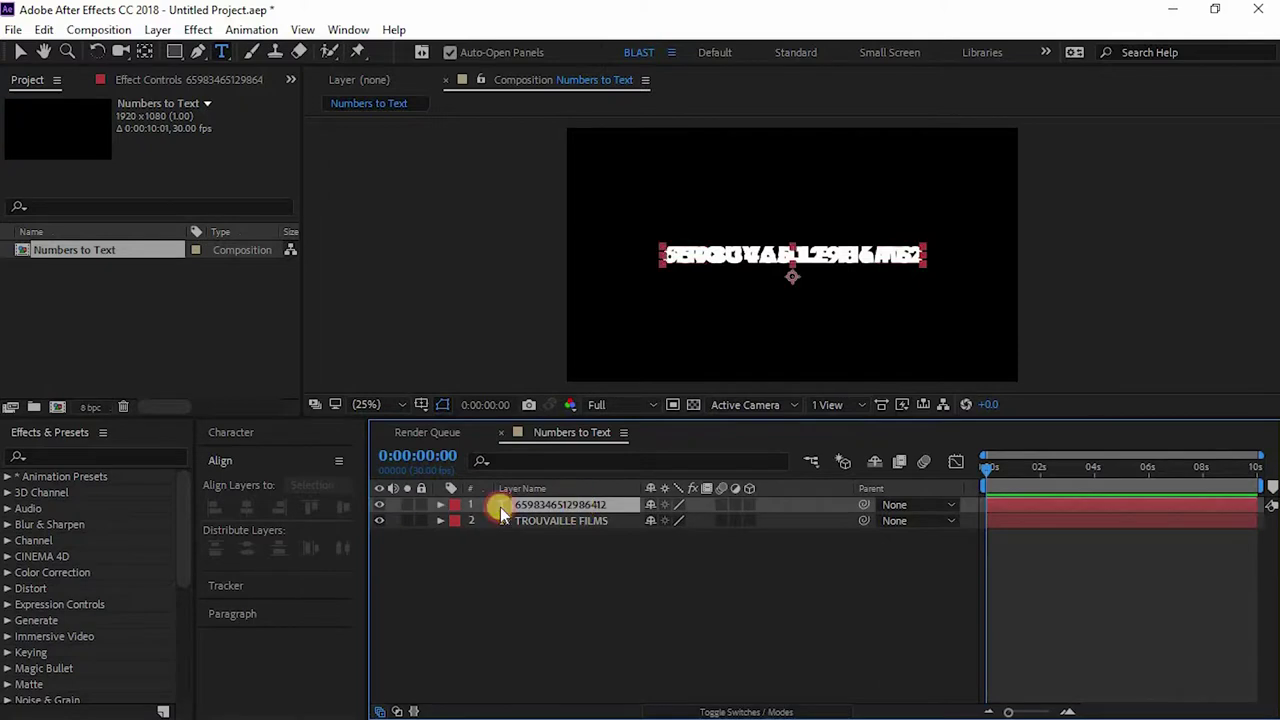
left_click(440, 505)
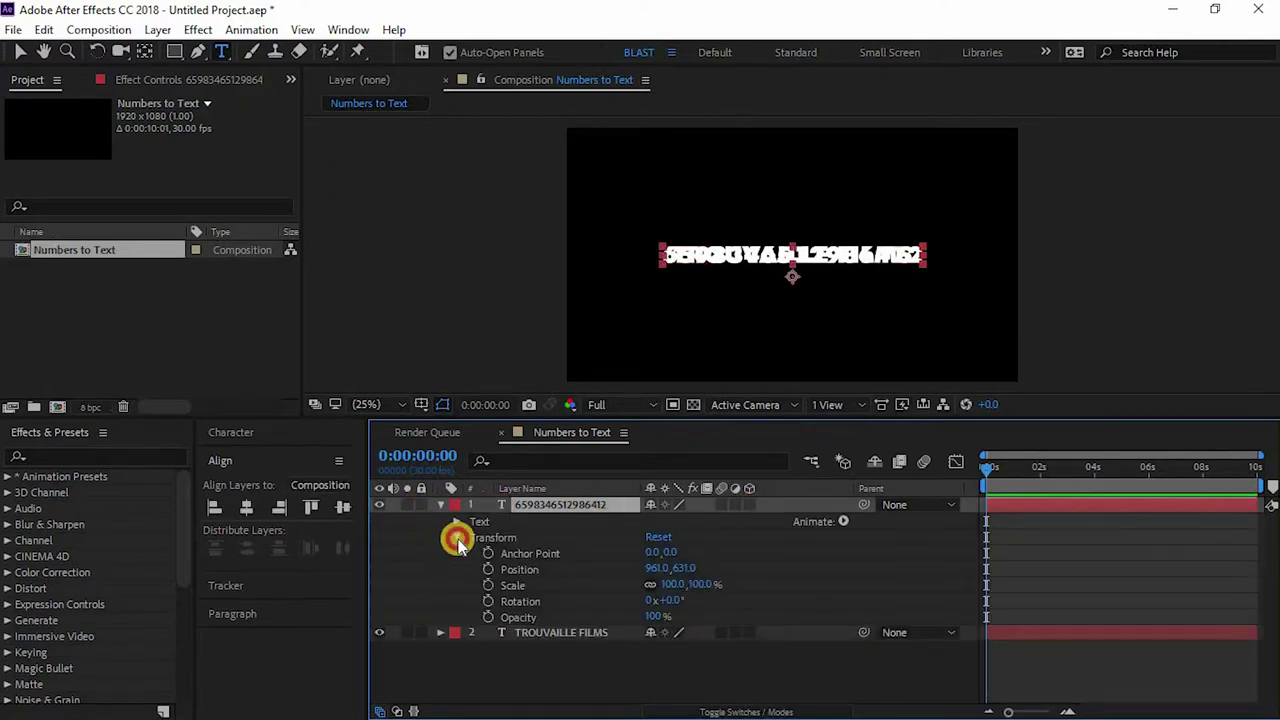
left_click(456, 538)
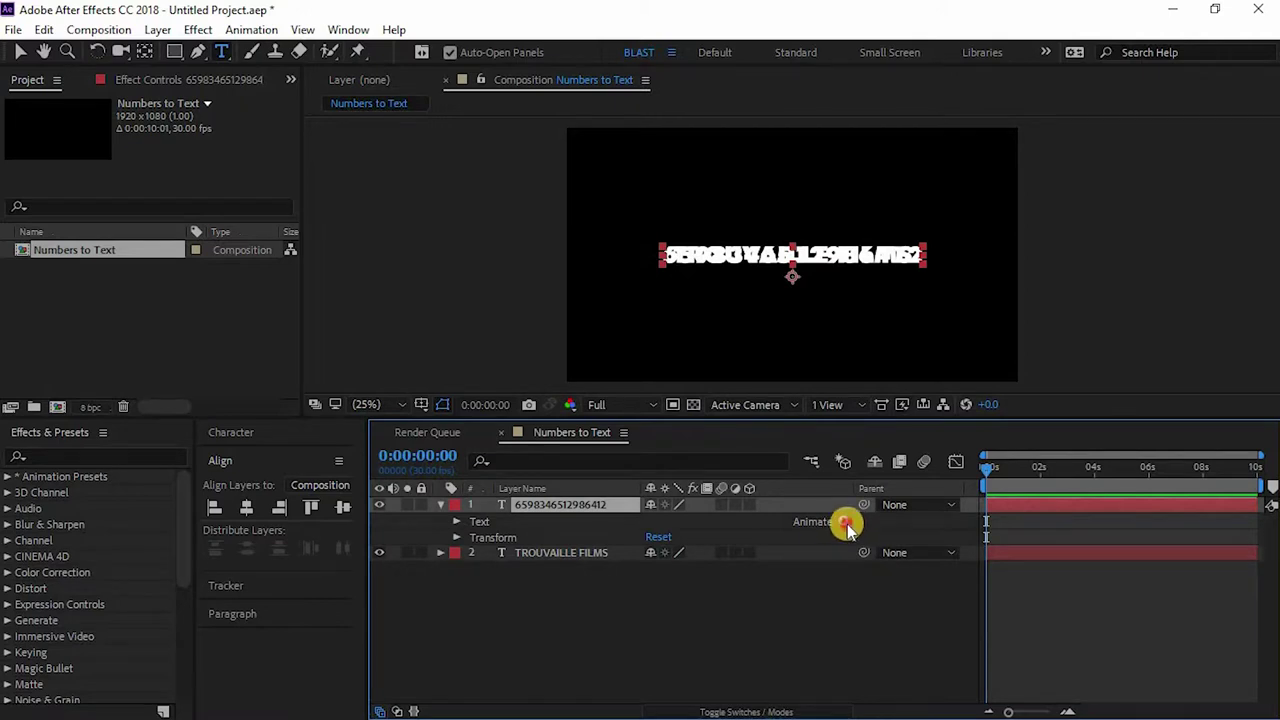
left_click(843, 521)
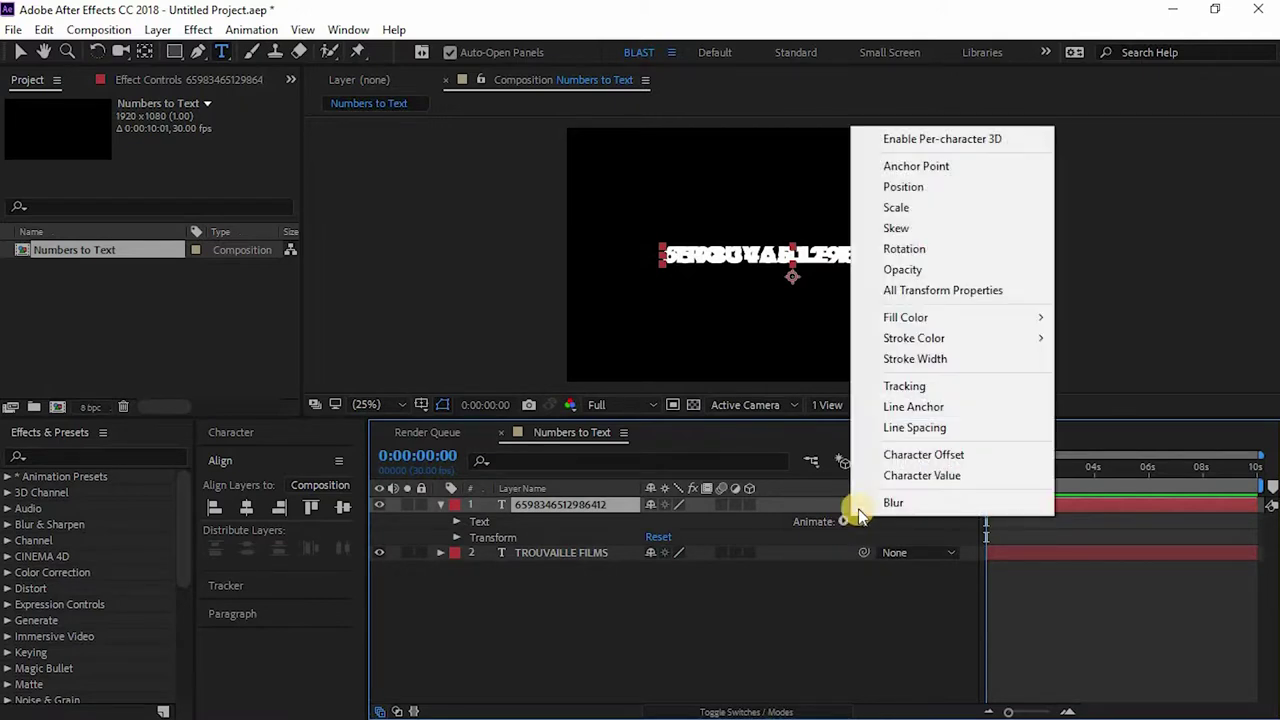
left_click(928, 455)
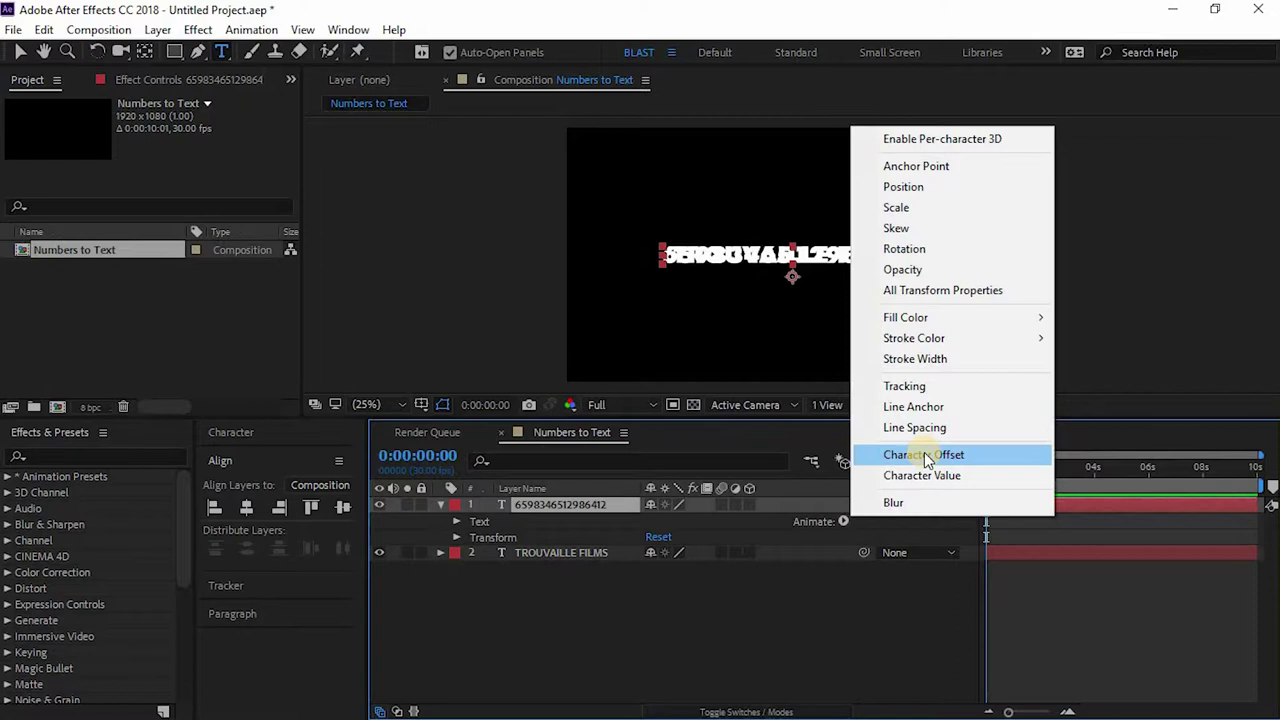
left_click(926, 455)
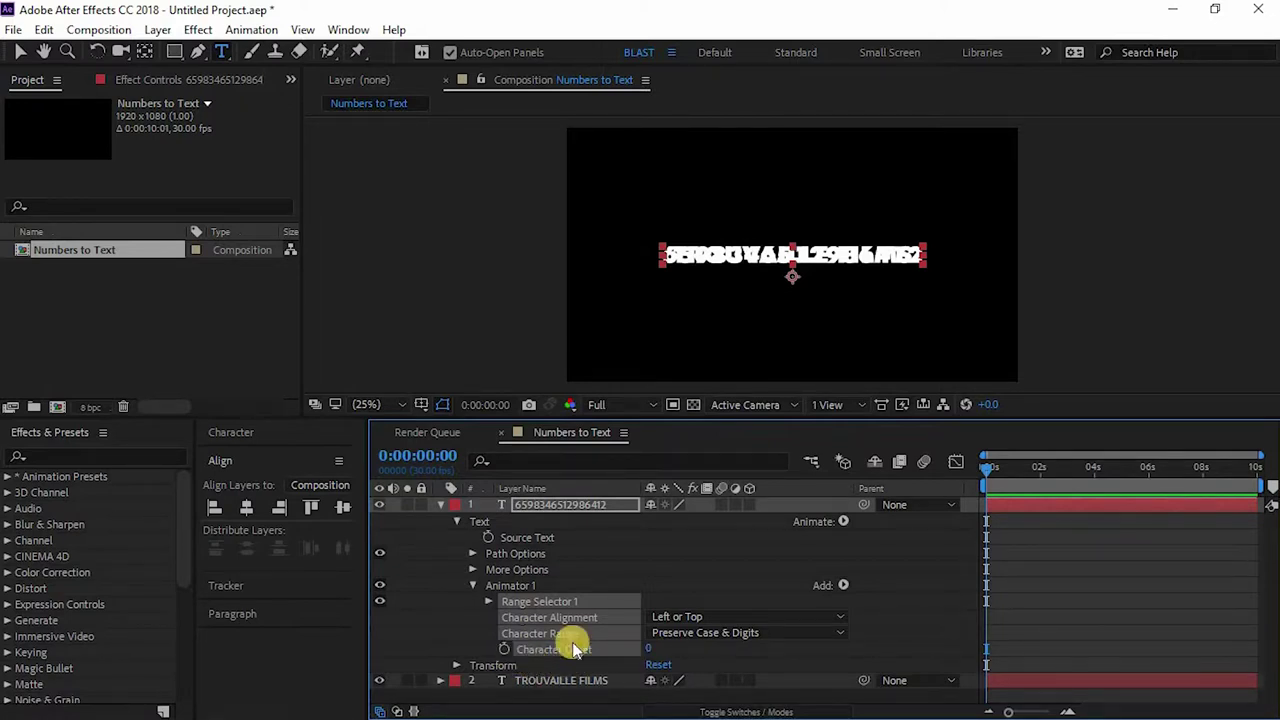
Keep Preserve Case & Digits as the Character Range and inspect Range Selector 1
left_click(720, 617)
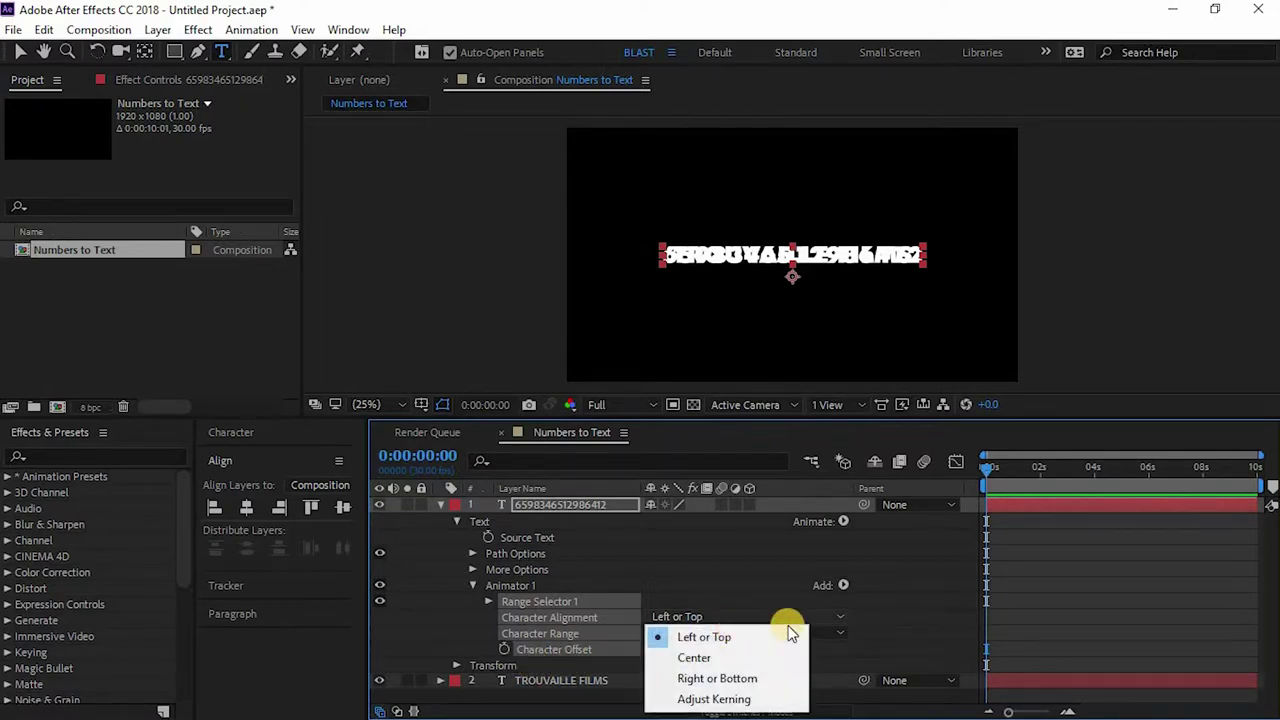
left_click(836, 630)
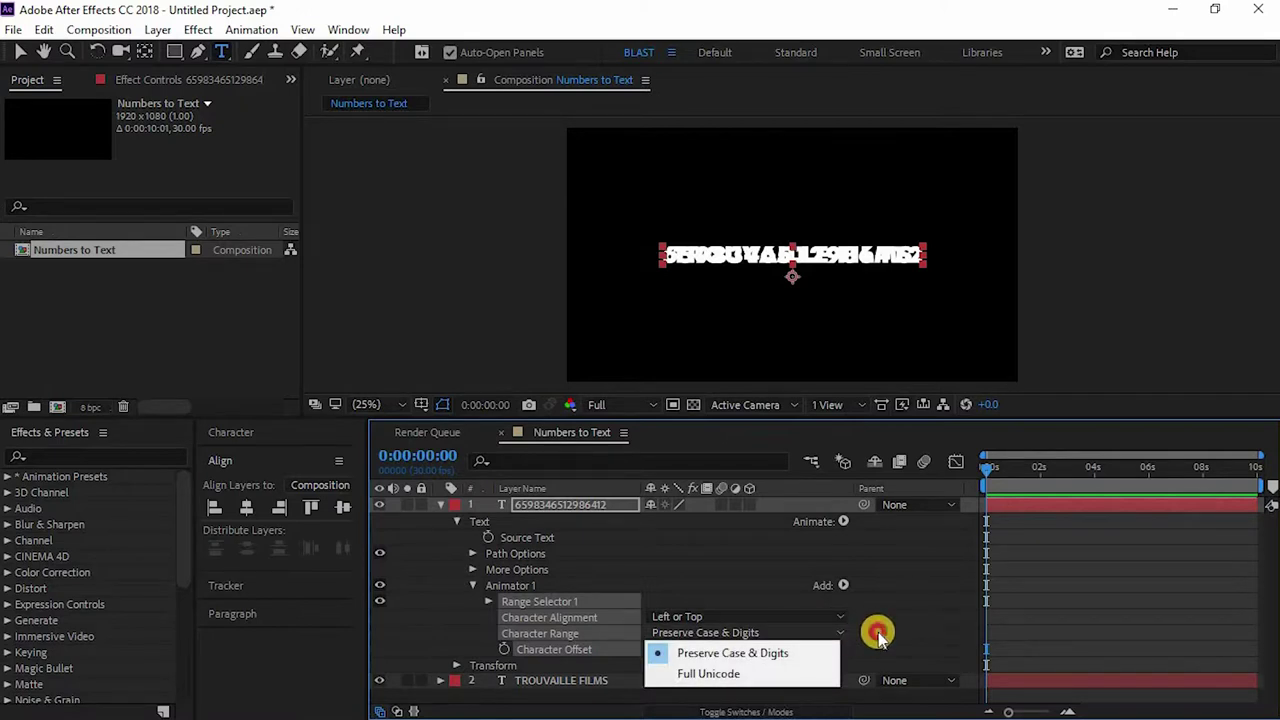
left_click(877, 632)
left_click(489, 601)
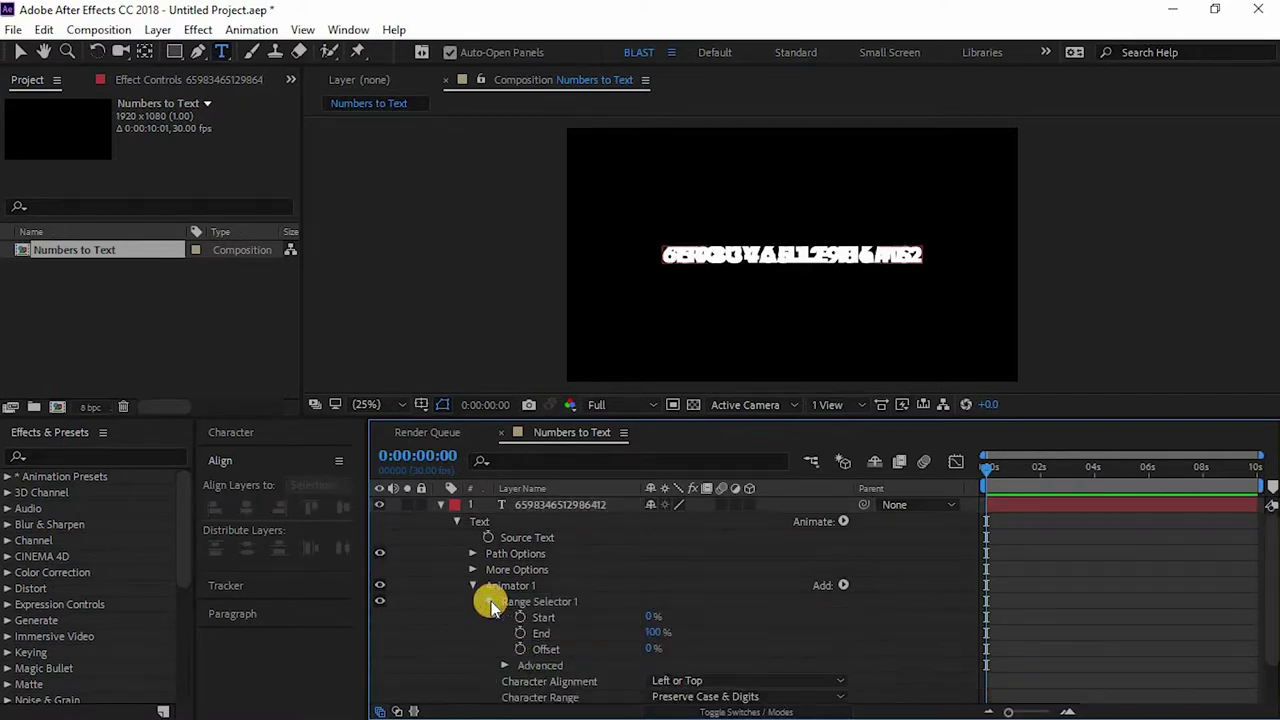
left_click(489, 601)
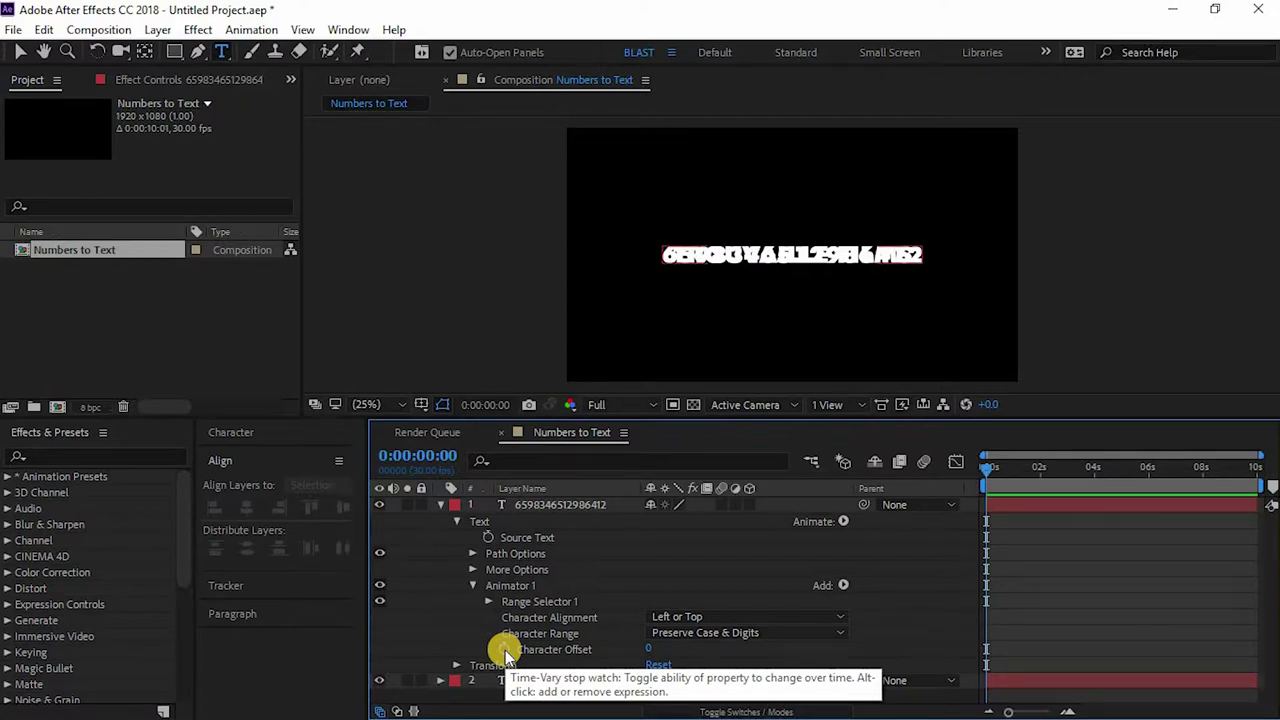
Give Character Offset the expression time*30 and collapse the number layer
left_click(505, 650, "alt")
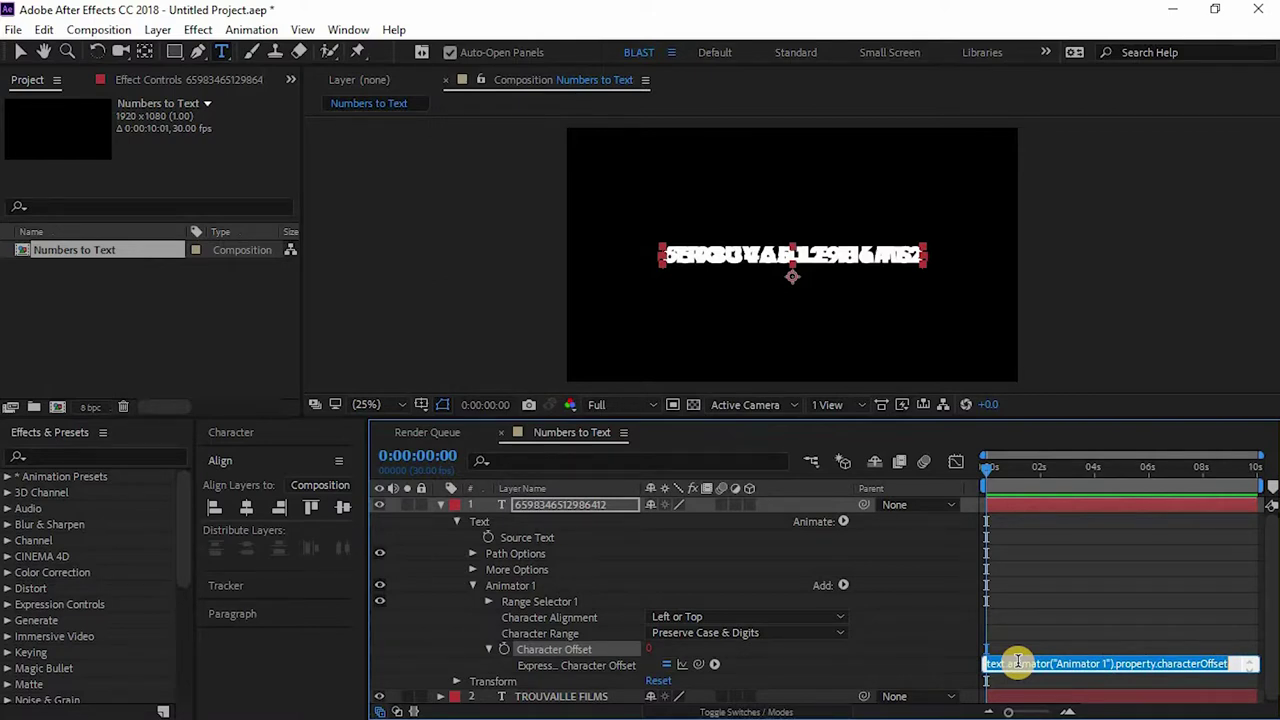
type("time*30")
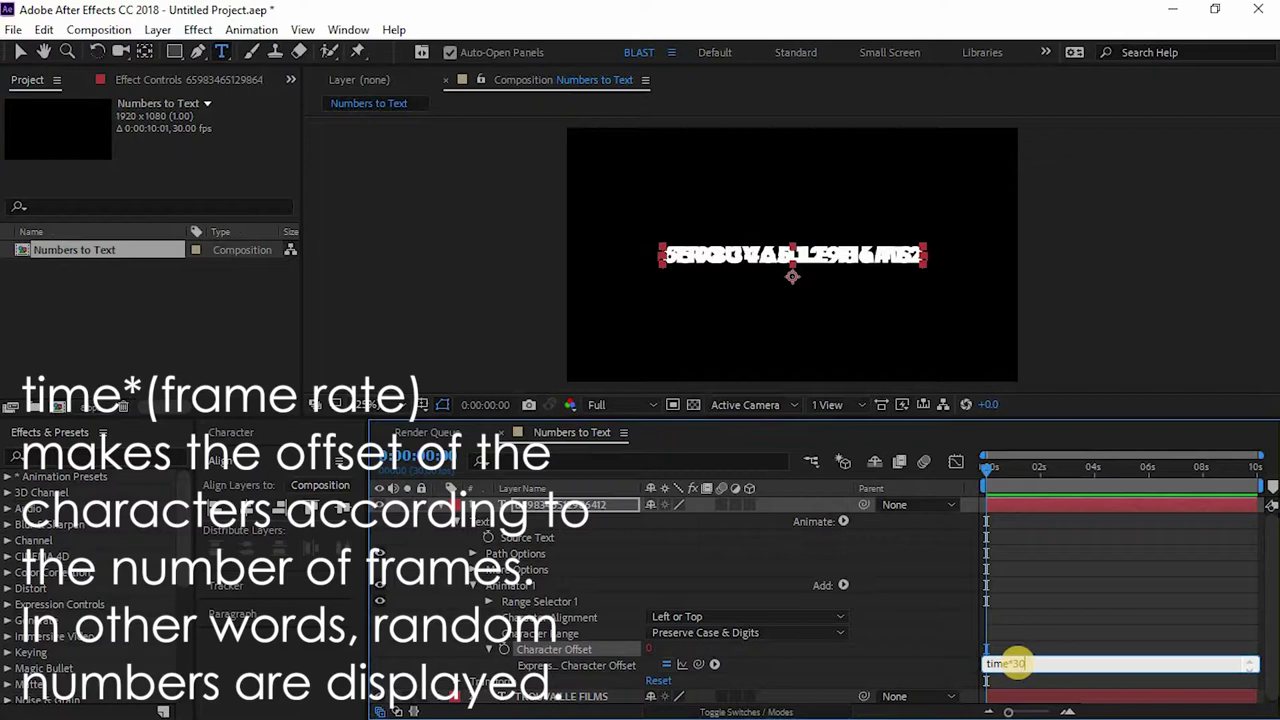
key("Return")
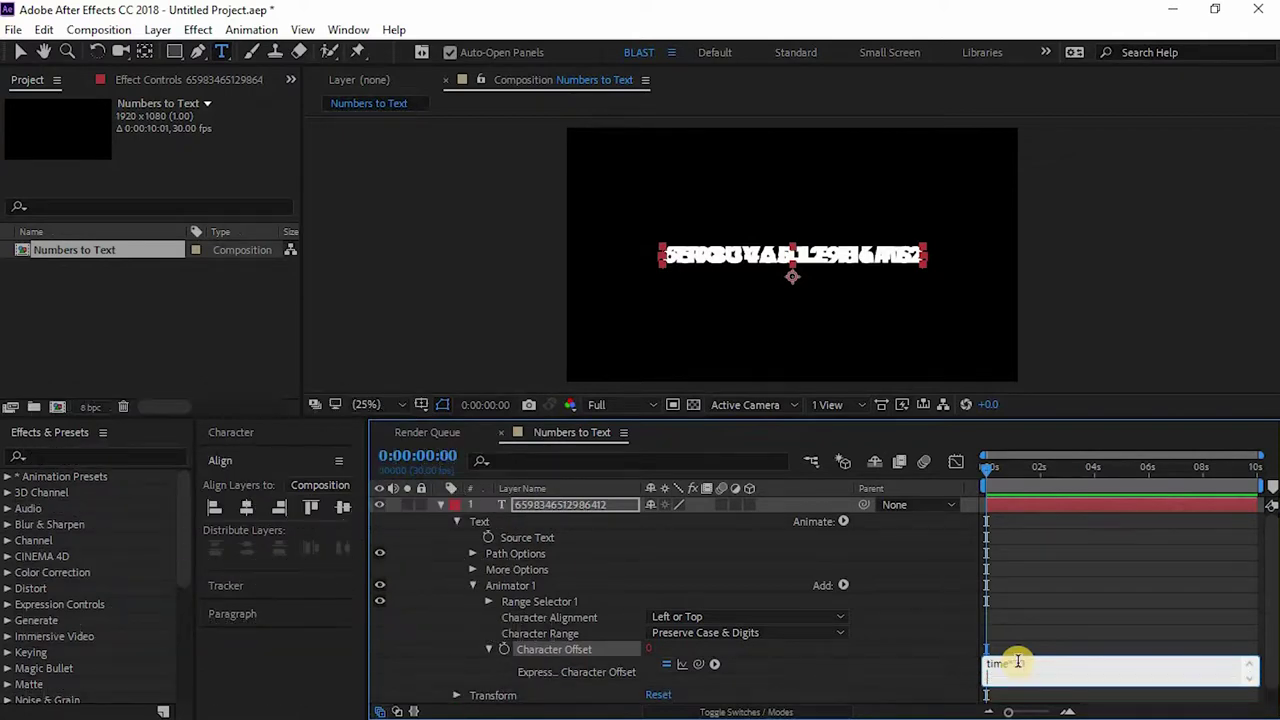
left_click(942, 633)
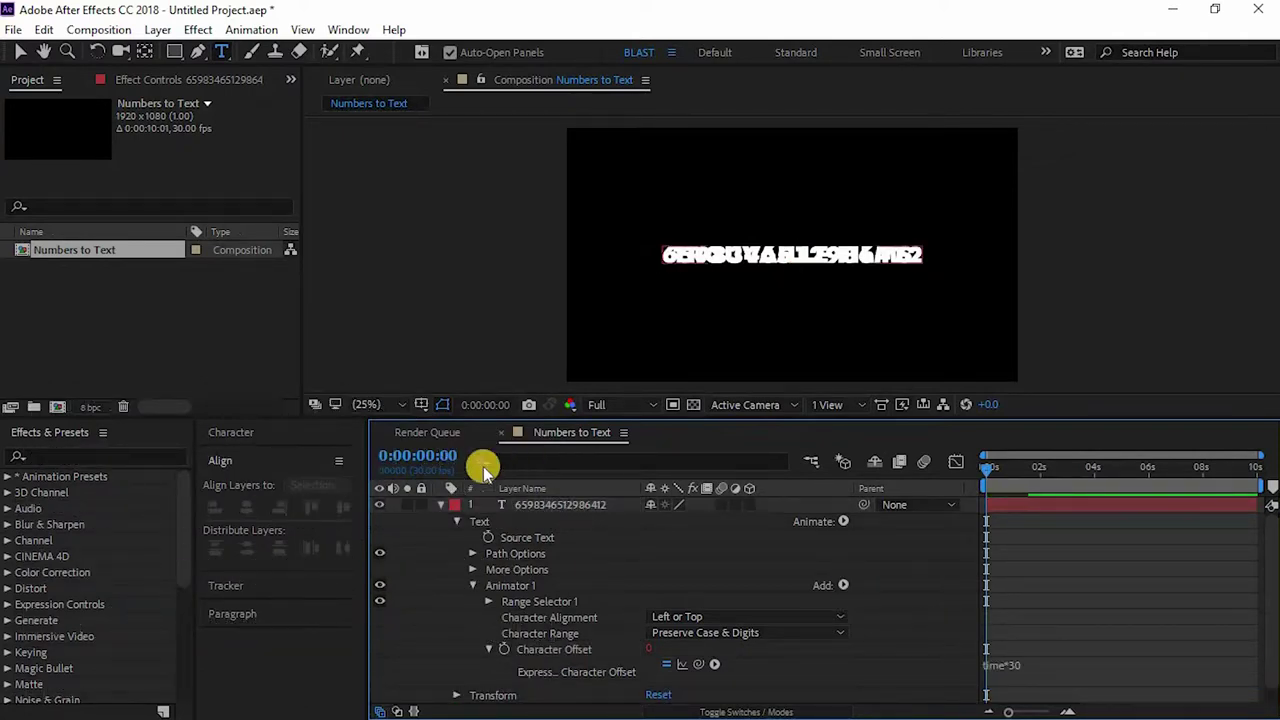
left_click(441, 504)
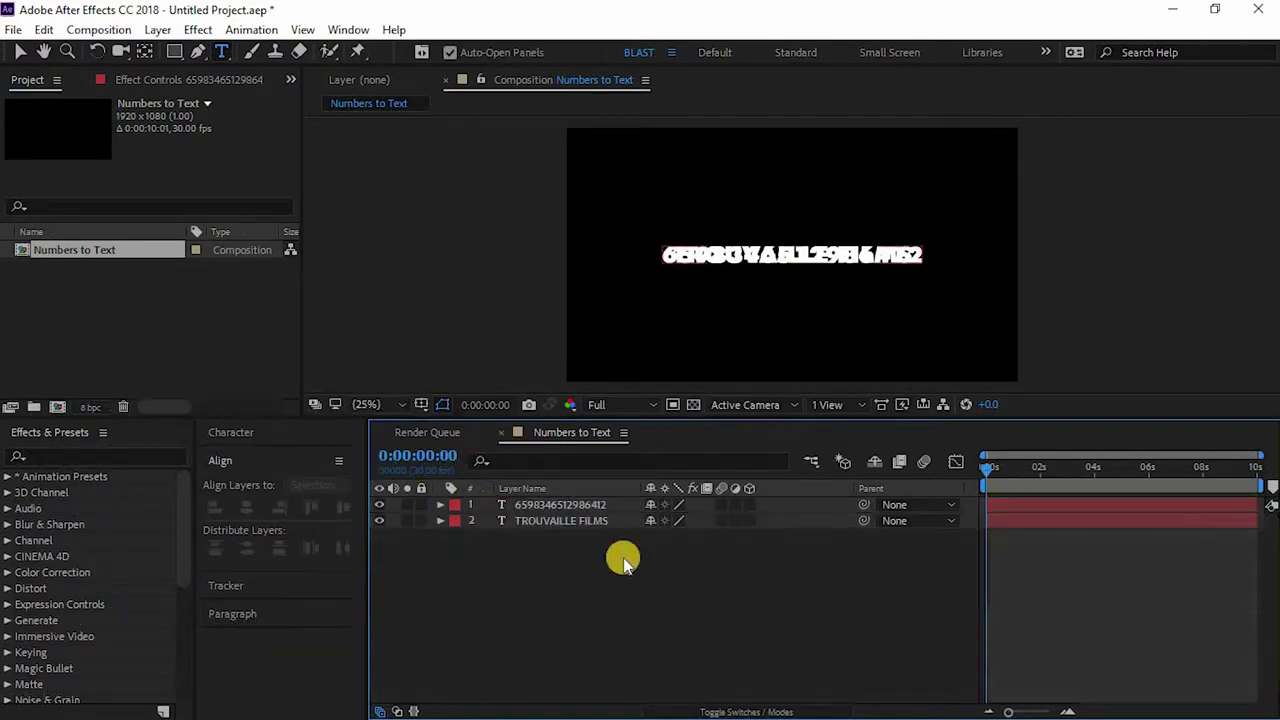
Hide the TROUVAILLE FILMS layer and scrub the timeline to preview the changing digits
left_click(379, 520)
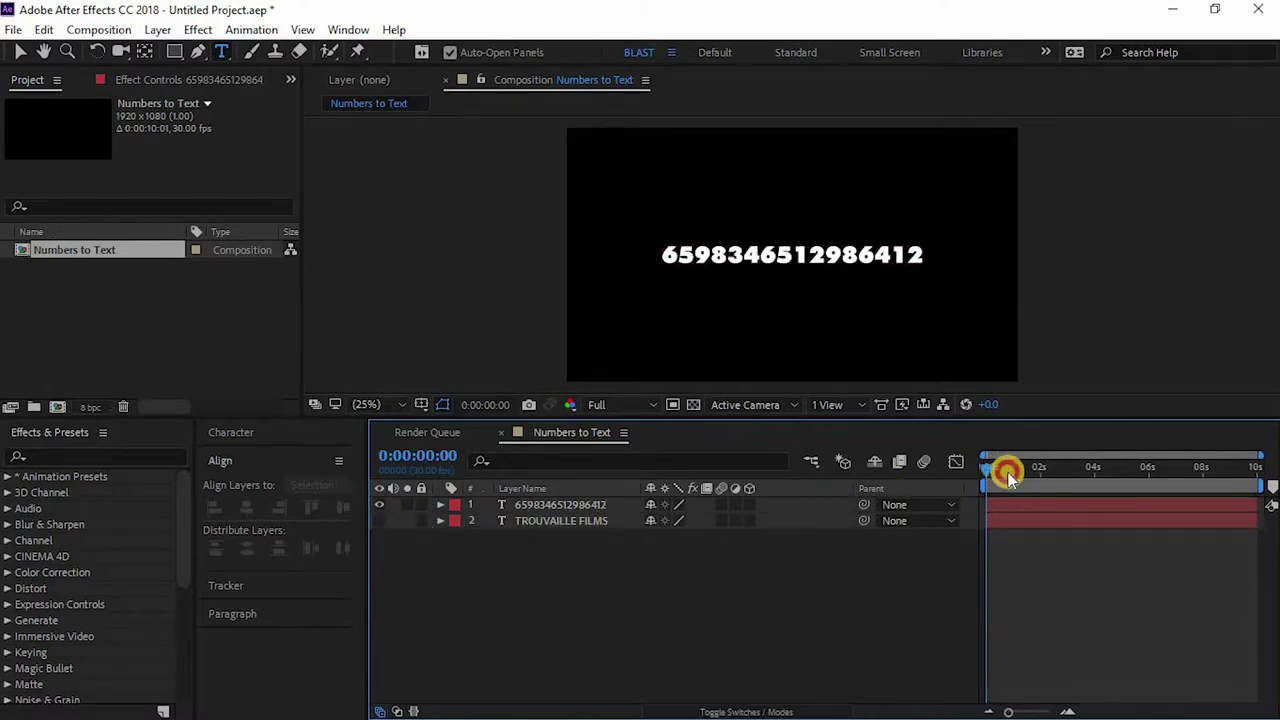
left_click_drag(1008, 472, 983, 500)
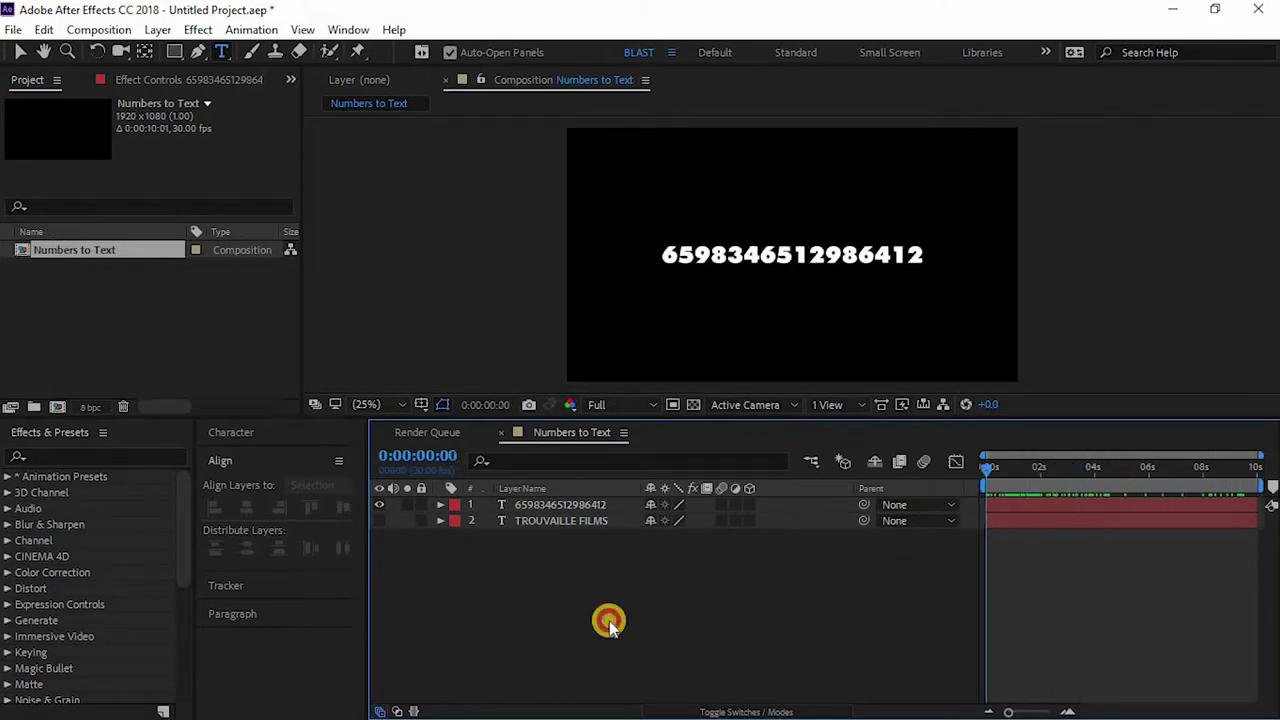
left_click(440, 504)
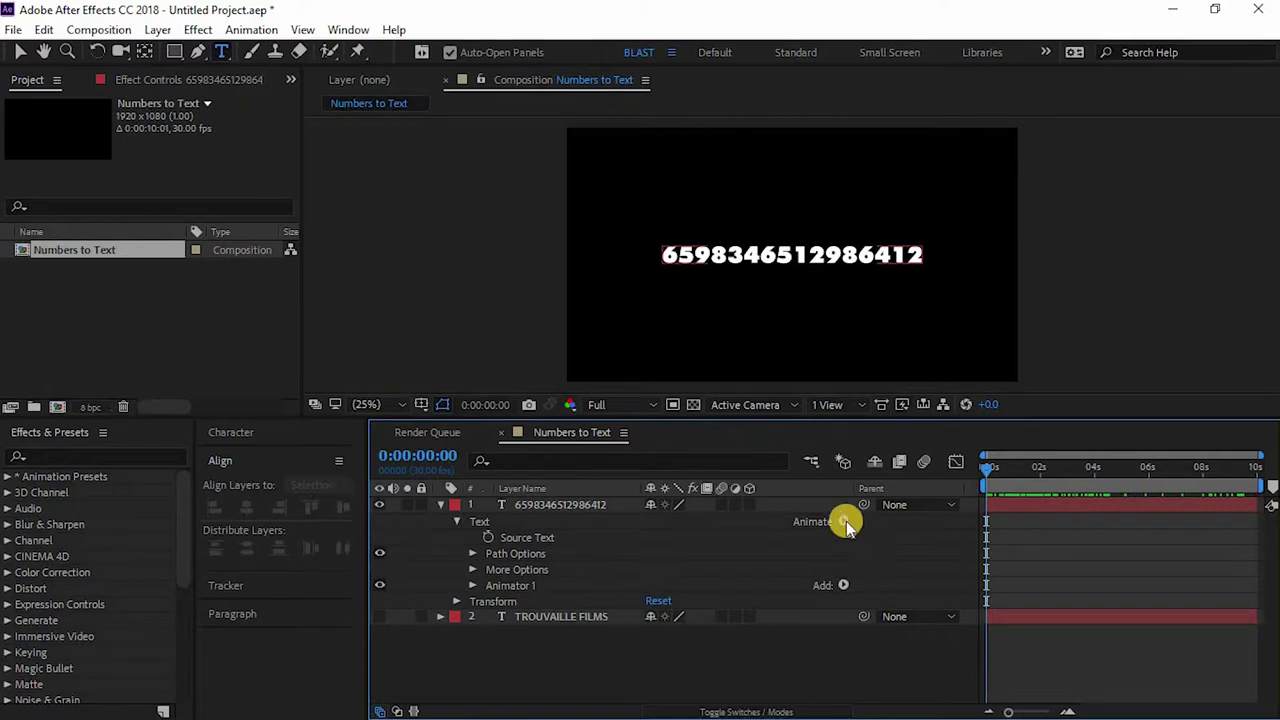
Add a second animator with Opacity at 0% and expand its Range Selector 1
left_click(843, 521)
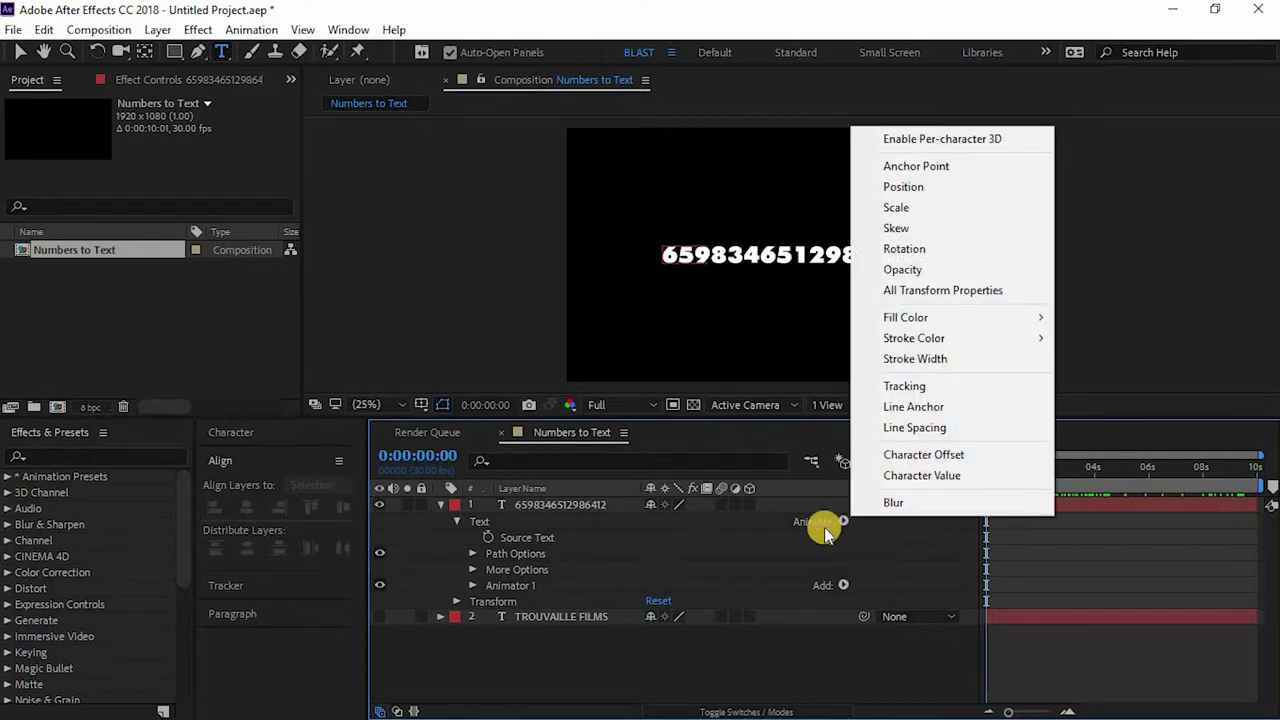
left_click(566, 504)
key("Return")
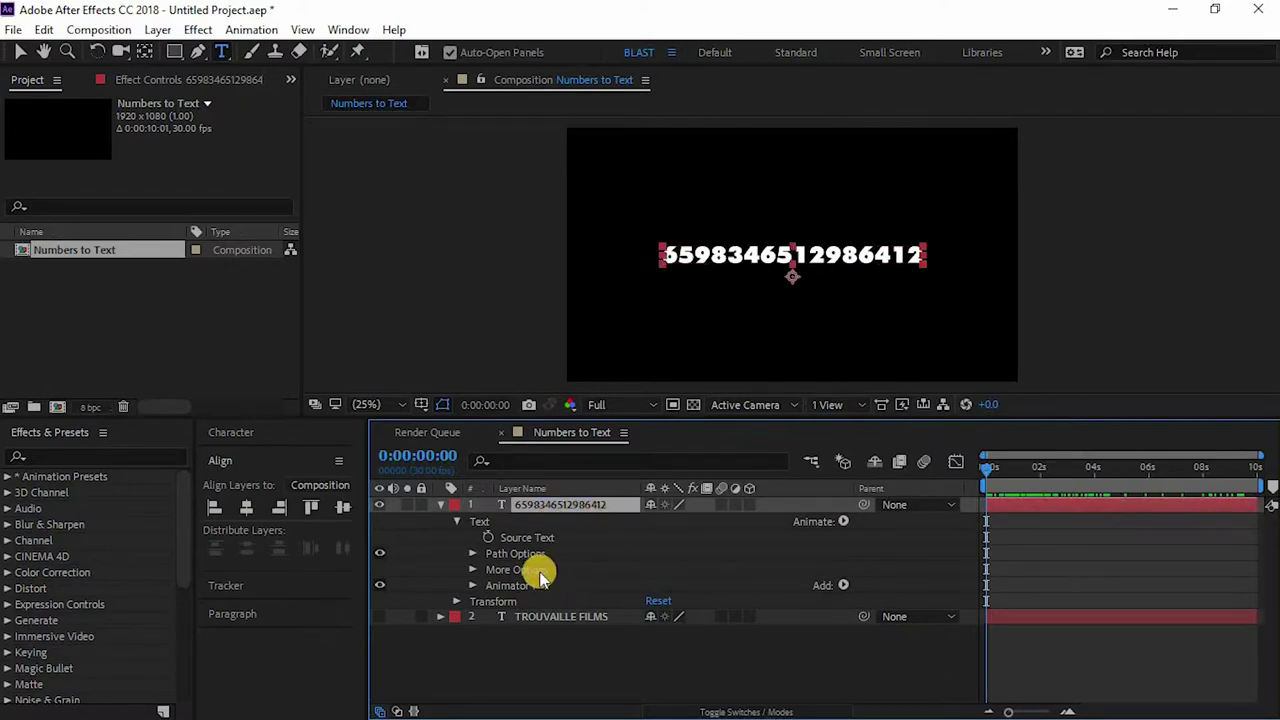
left_click(842, 522)
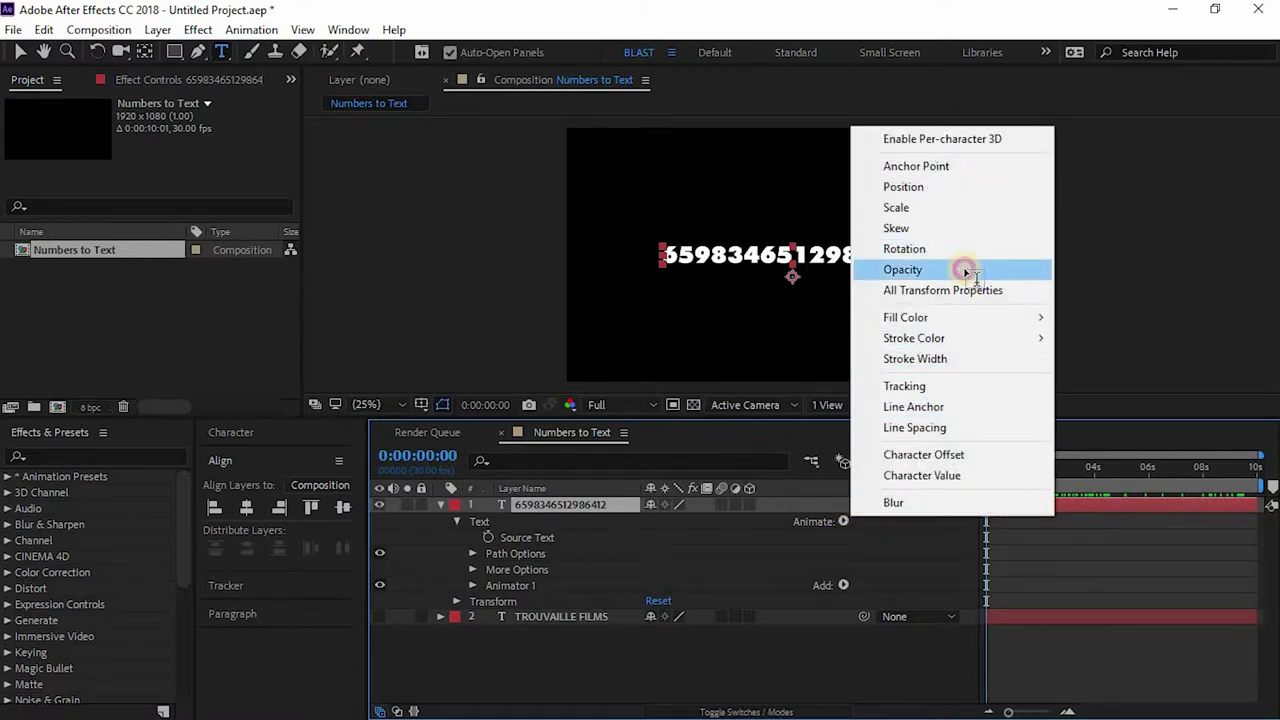
left_click(890, 268)
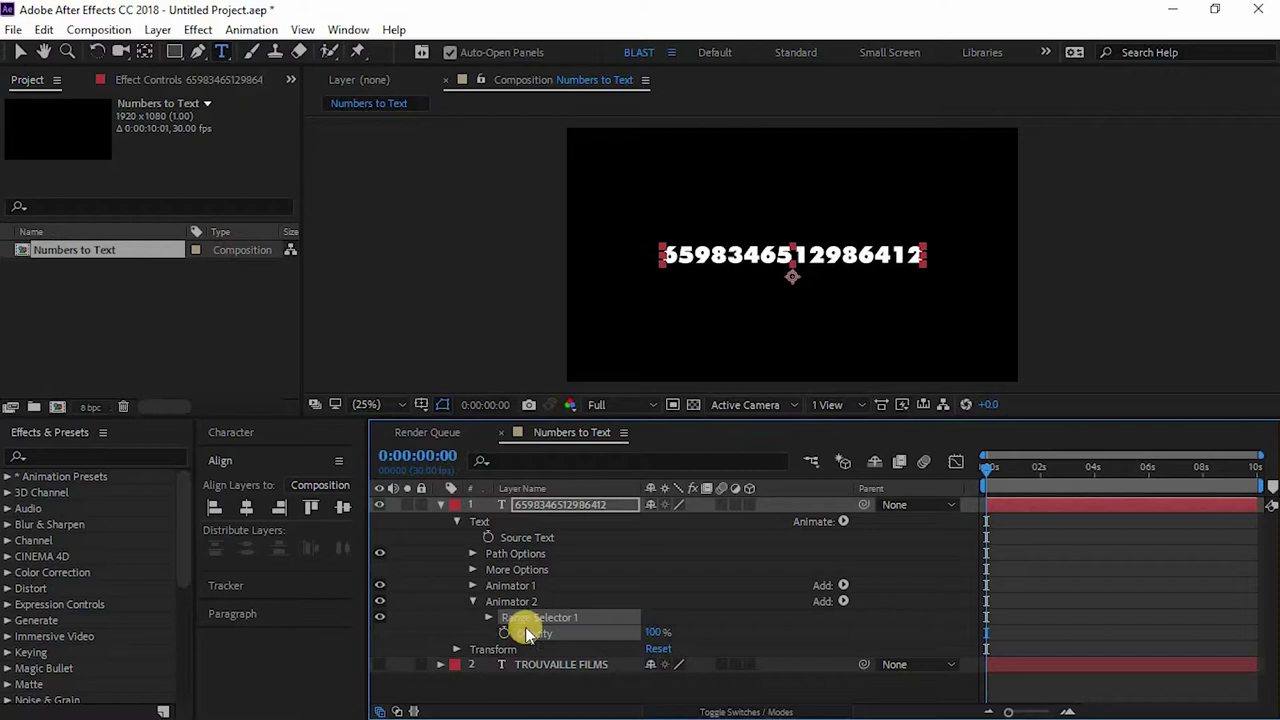
left_click(658, 632)
type("0")
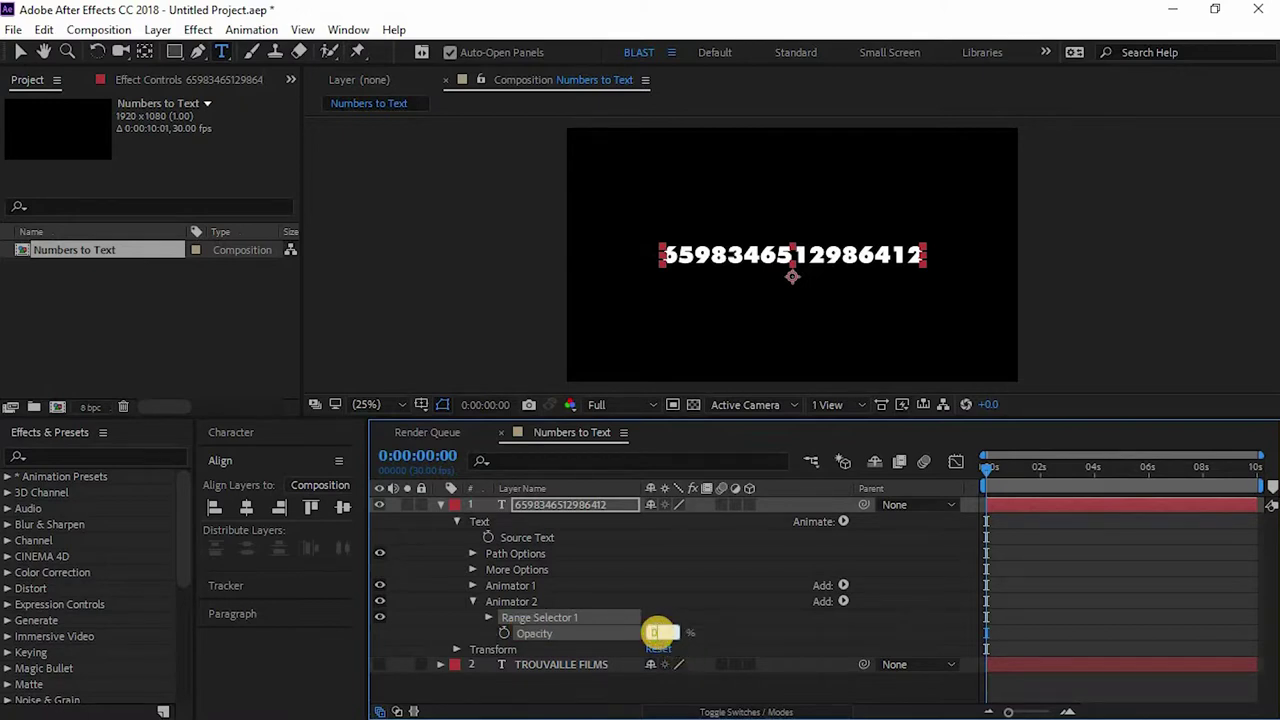
left_click(714, 640)
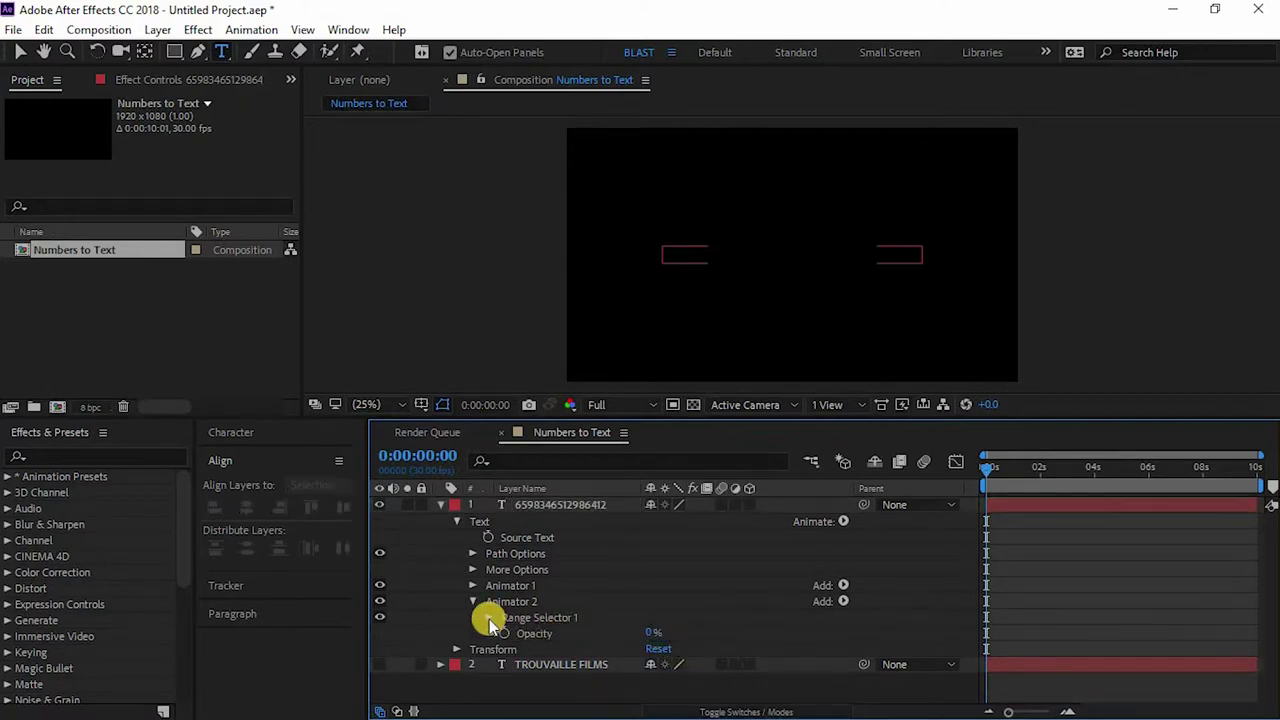
left_click(489, 618)
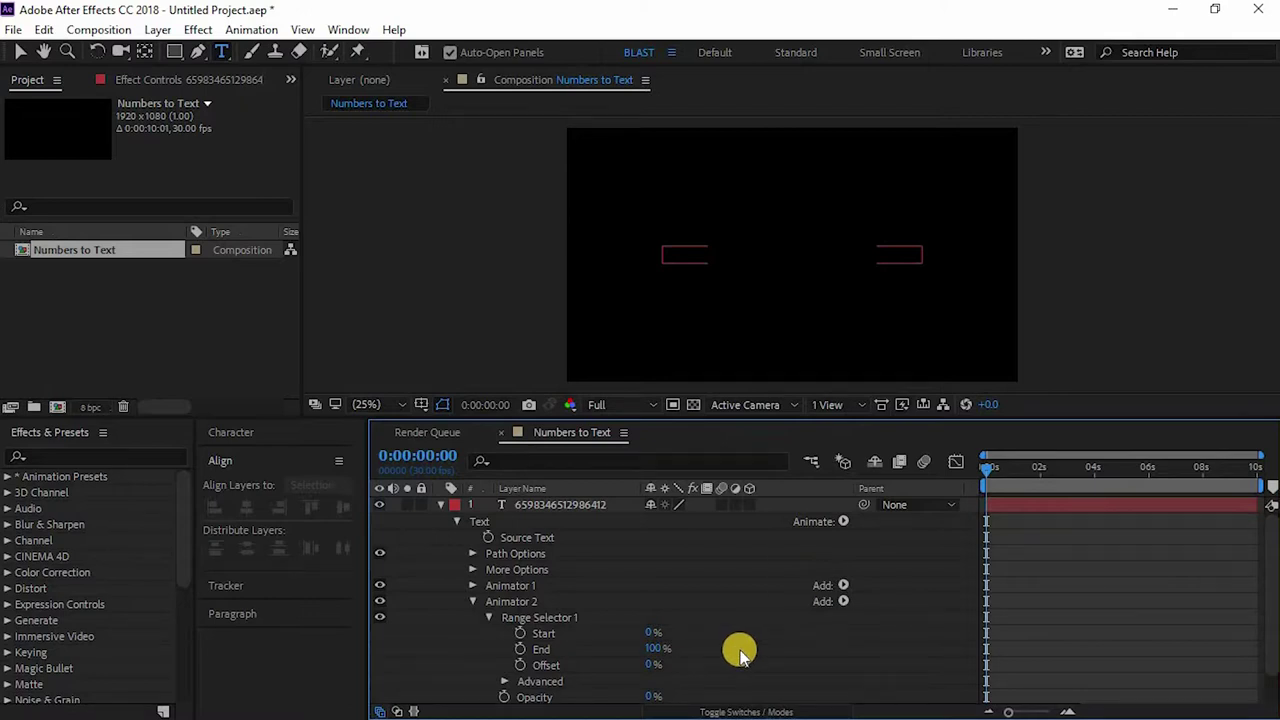
scroll(740, 652, "down", 2)
Set the range selector's Units to Index and Smoothness to 0%
left_click(503, 647)
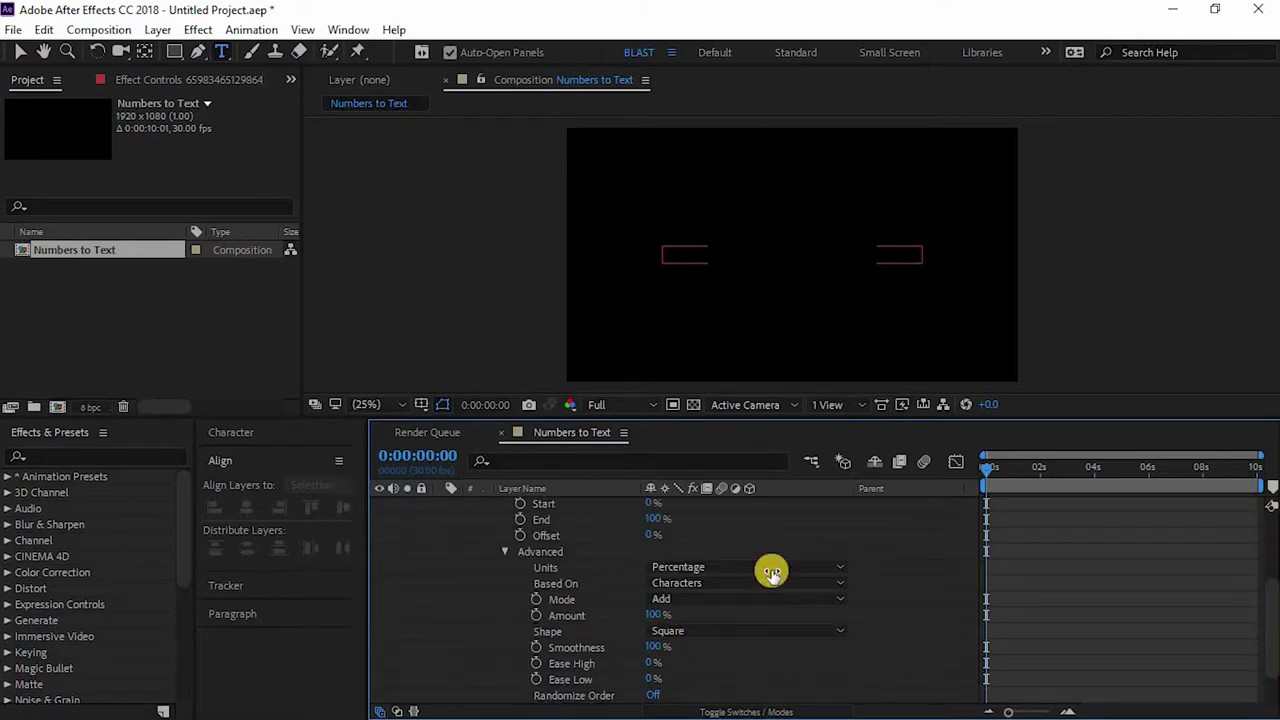
left_click(765, 563)
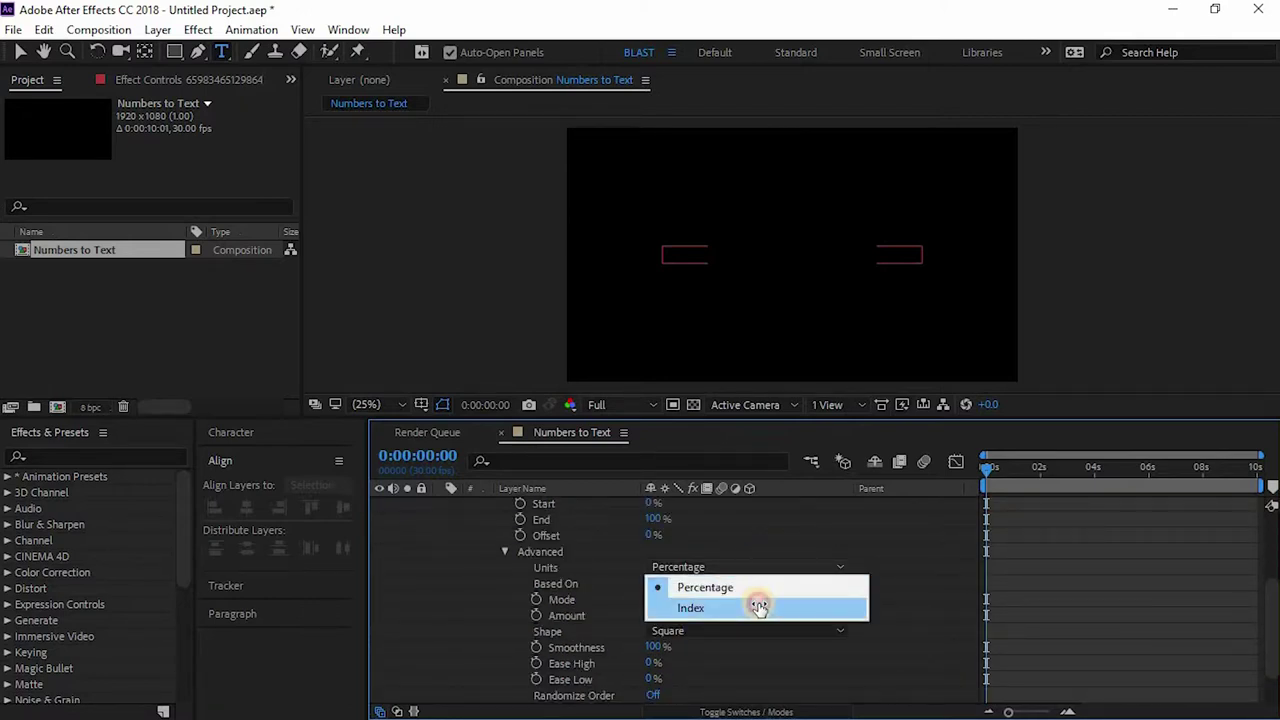
left_click(762, 606)
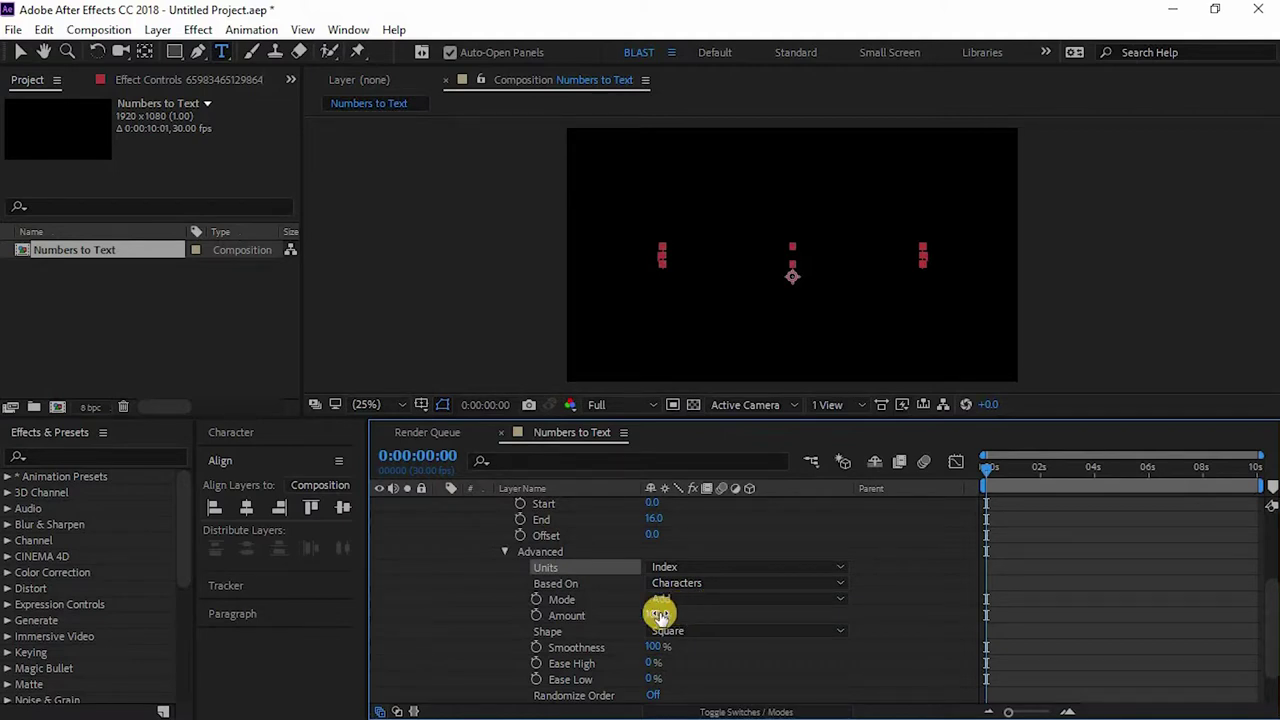
left_click(658, 647)
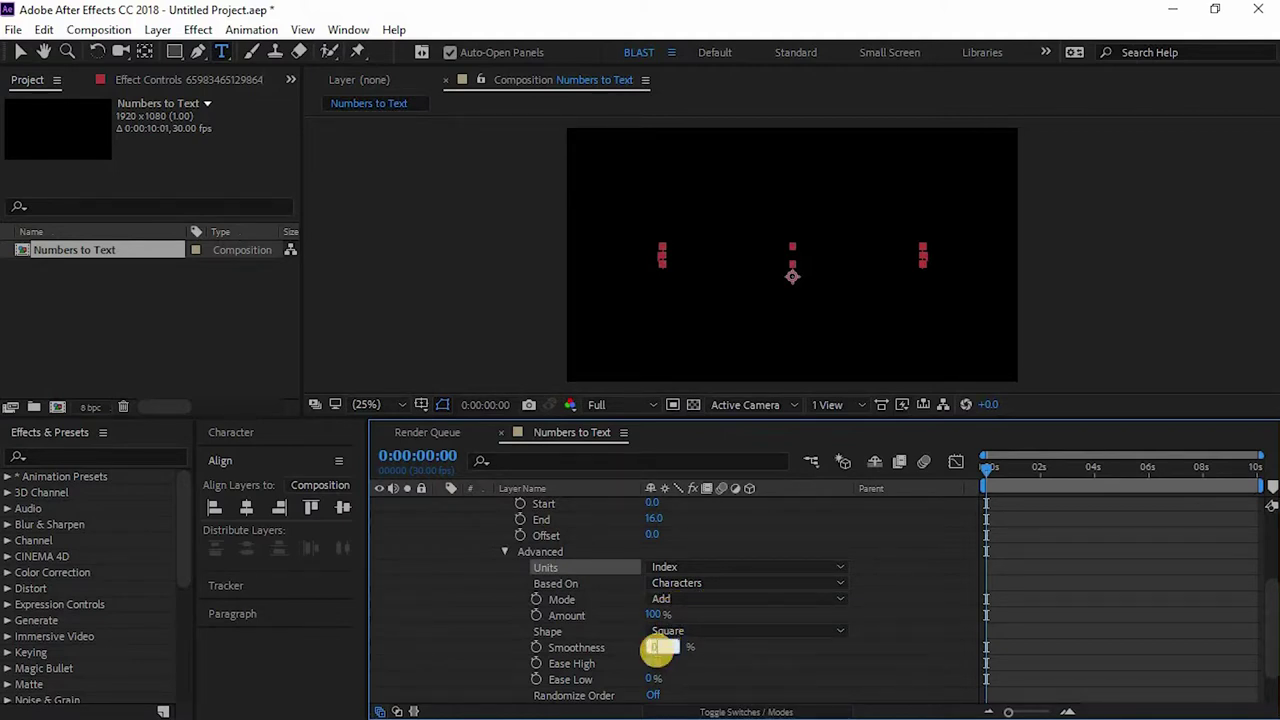
type("0")
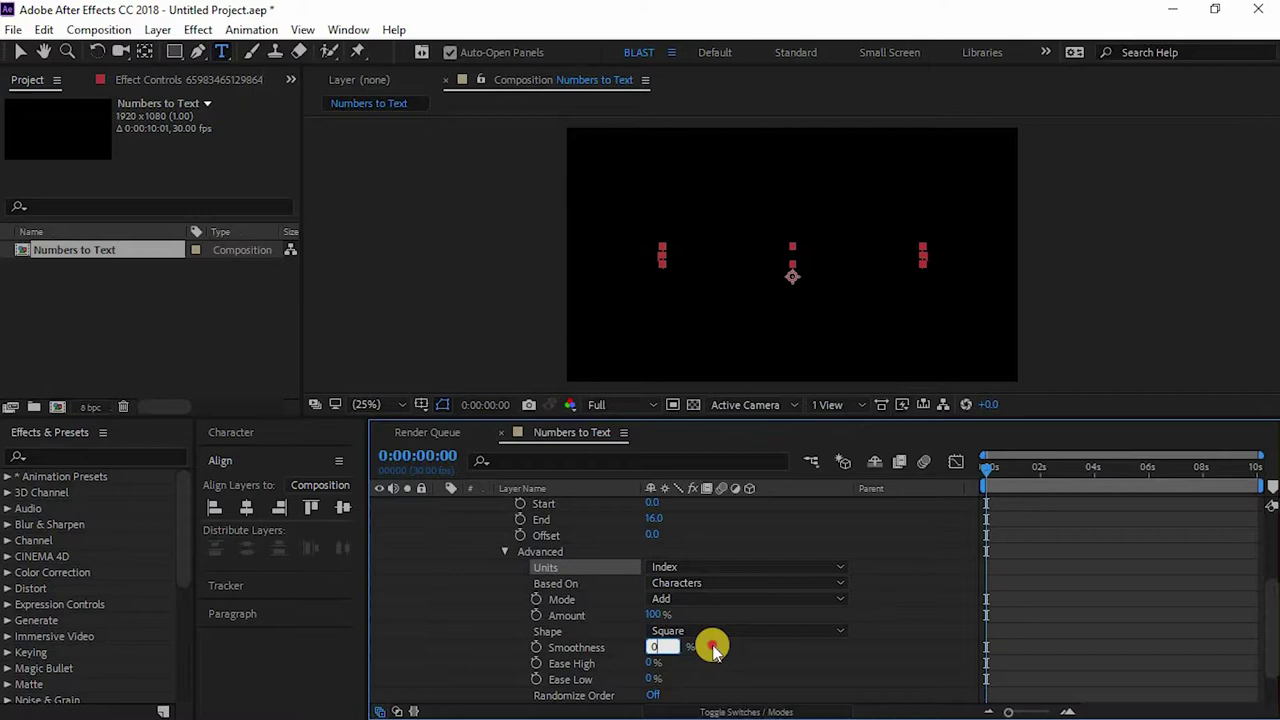
left_click(712, 655)
Set the range Start to 16 and move the playhead to 1 second
scroll(569, 578, "up", 1)
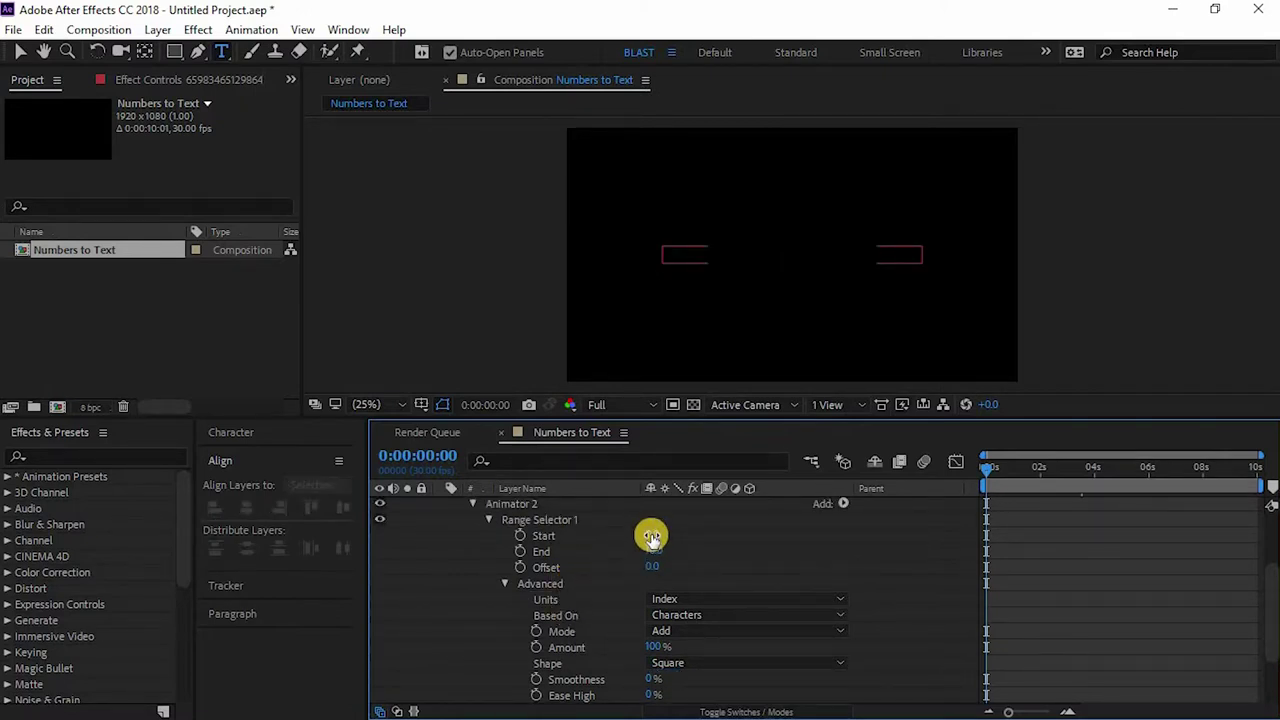
left_click(652, 535)
type("16")
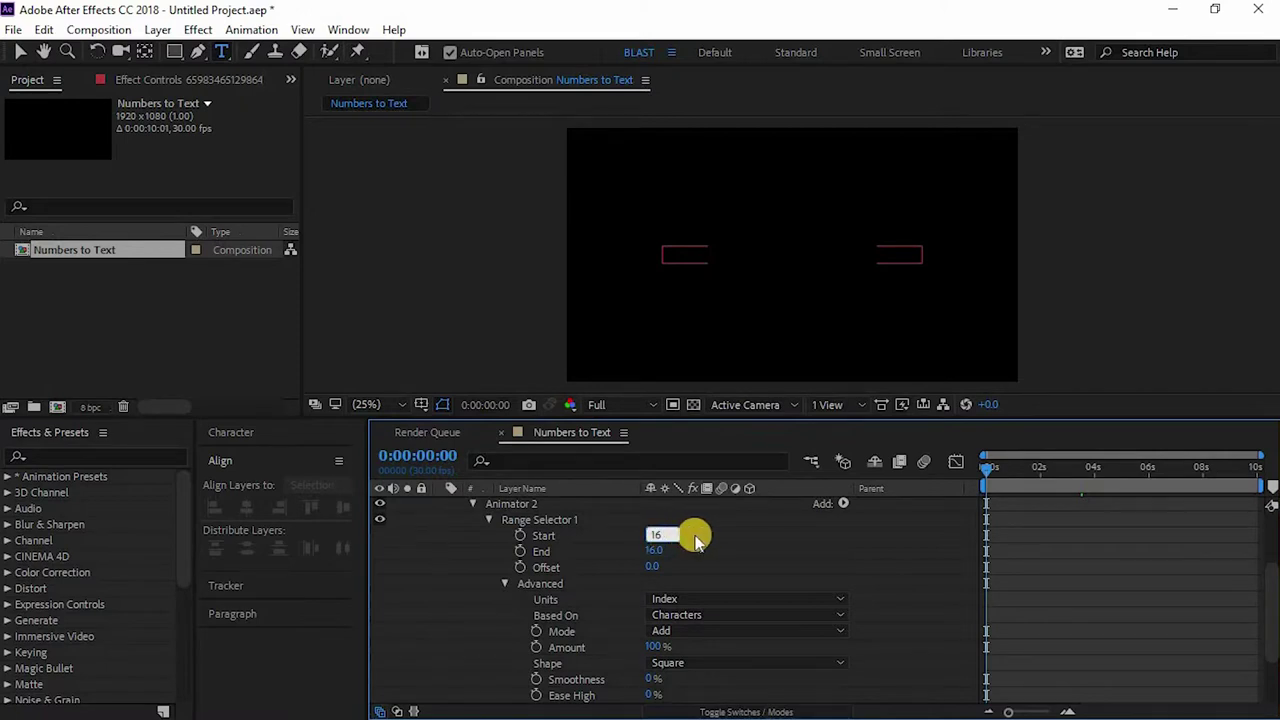
key("Return")
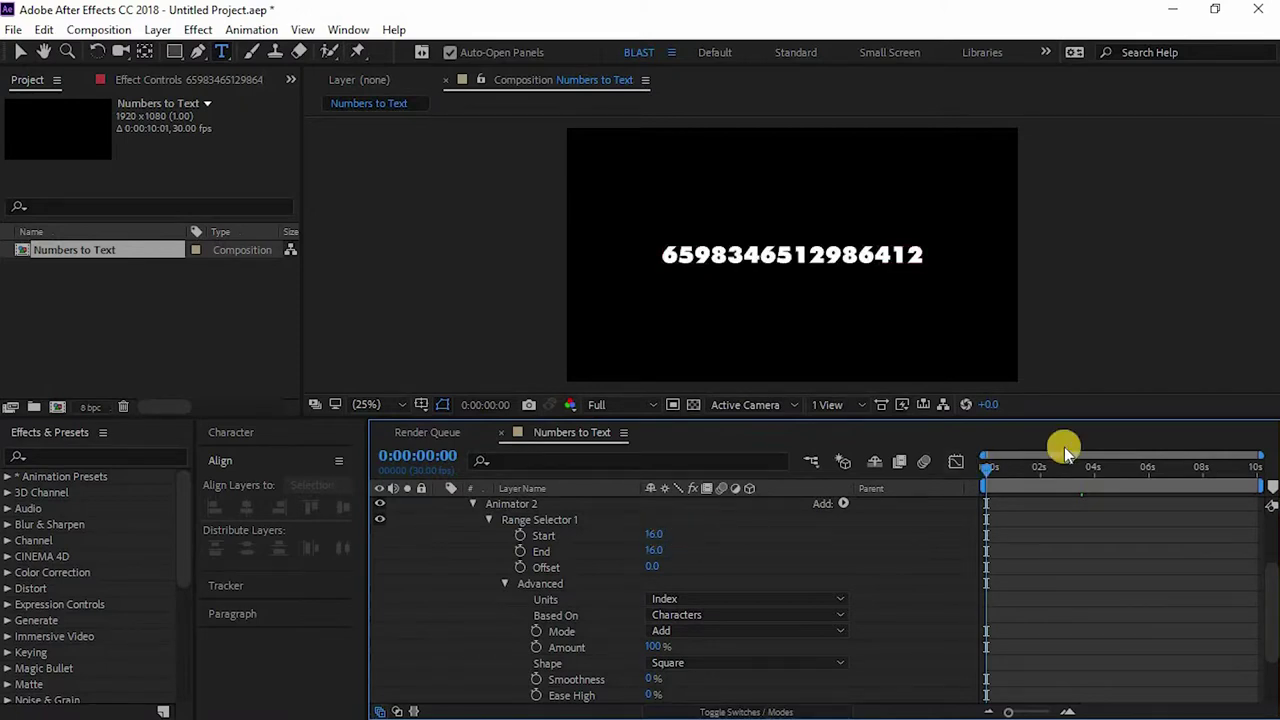
left_click(1016, 467)
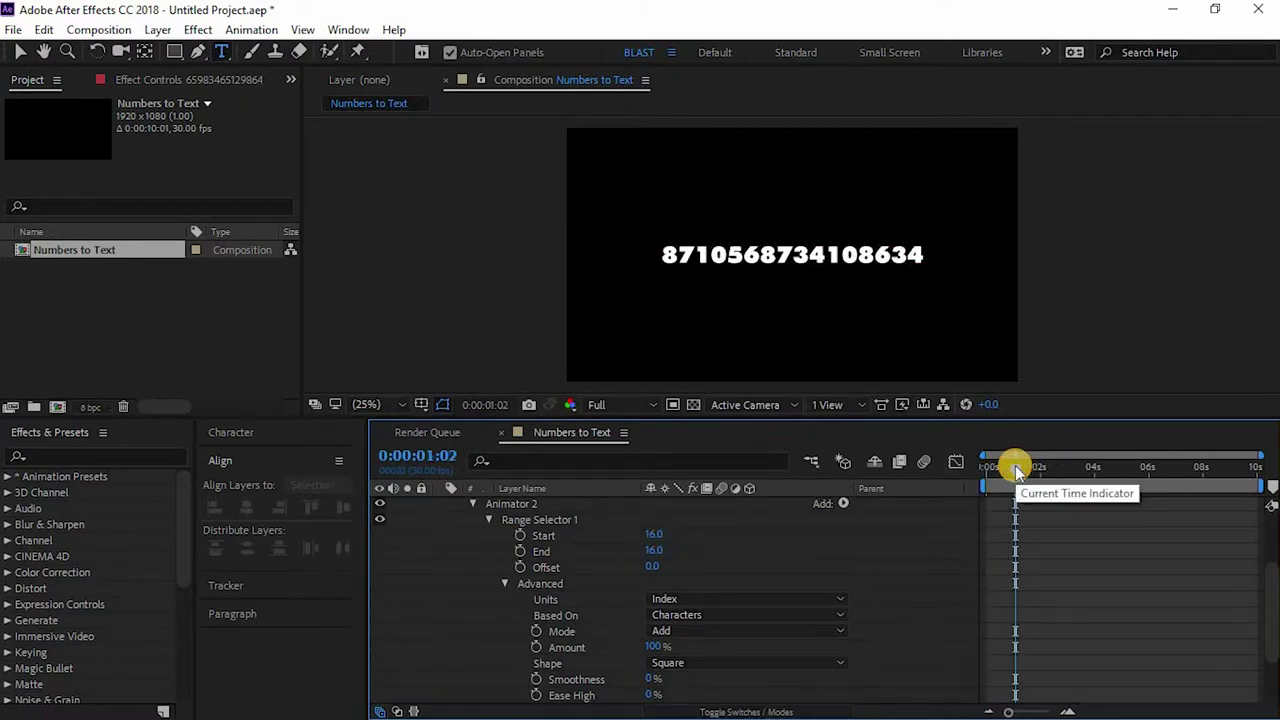
key("Page_Up")
key("Page_Up")
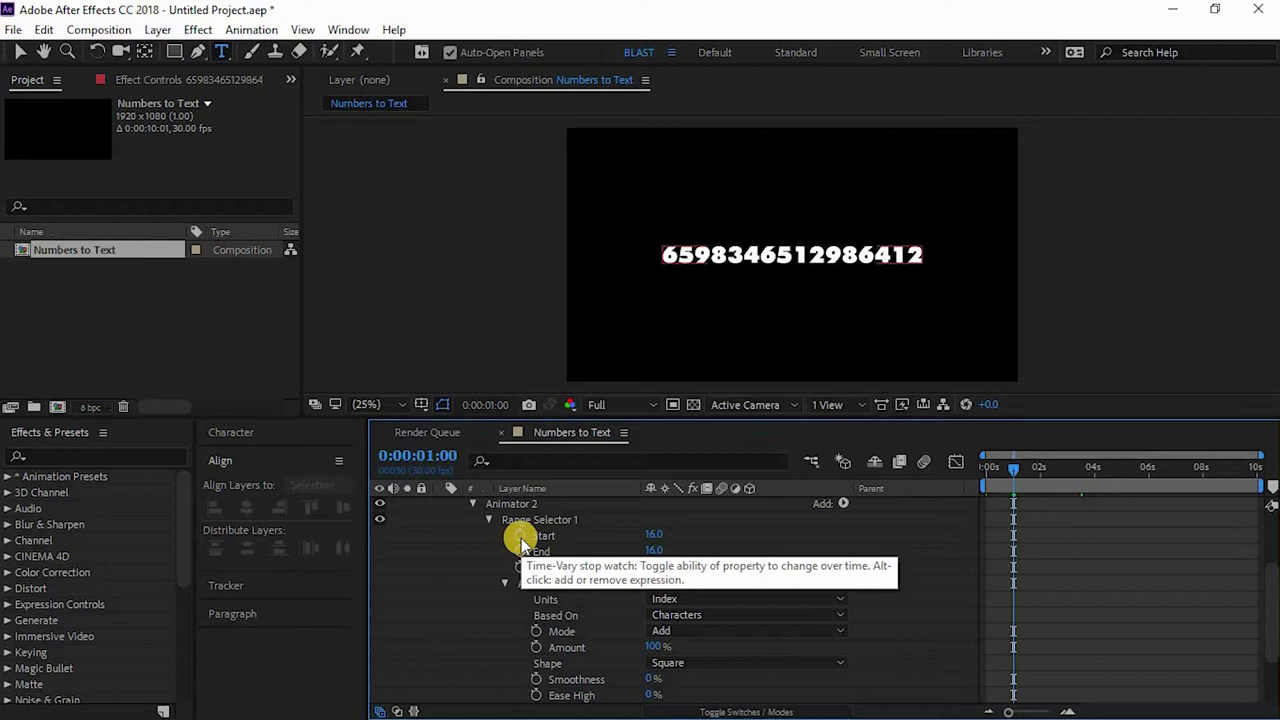
Keyframe Start from 16 at 1 second to 0 at 4 seconds, then scrub to preview
left_click(520, 537)
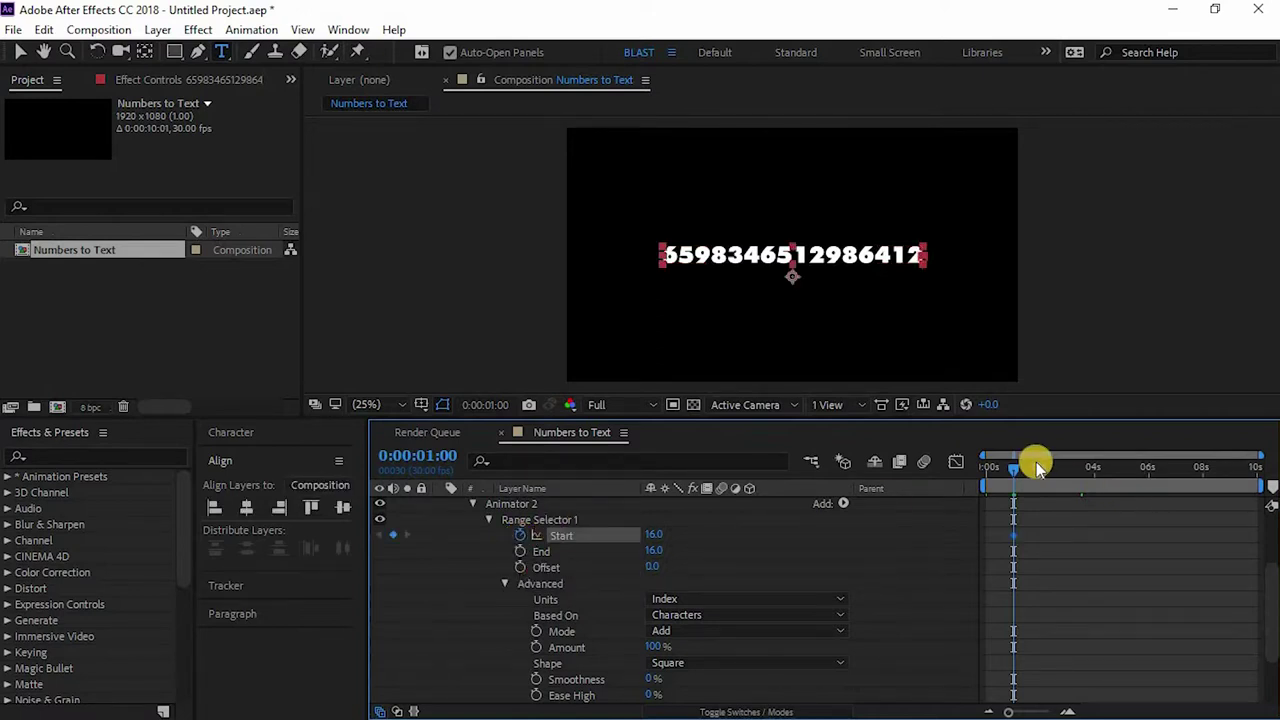
left_click(1094, 466)
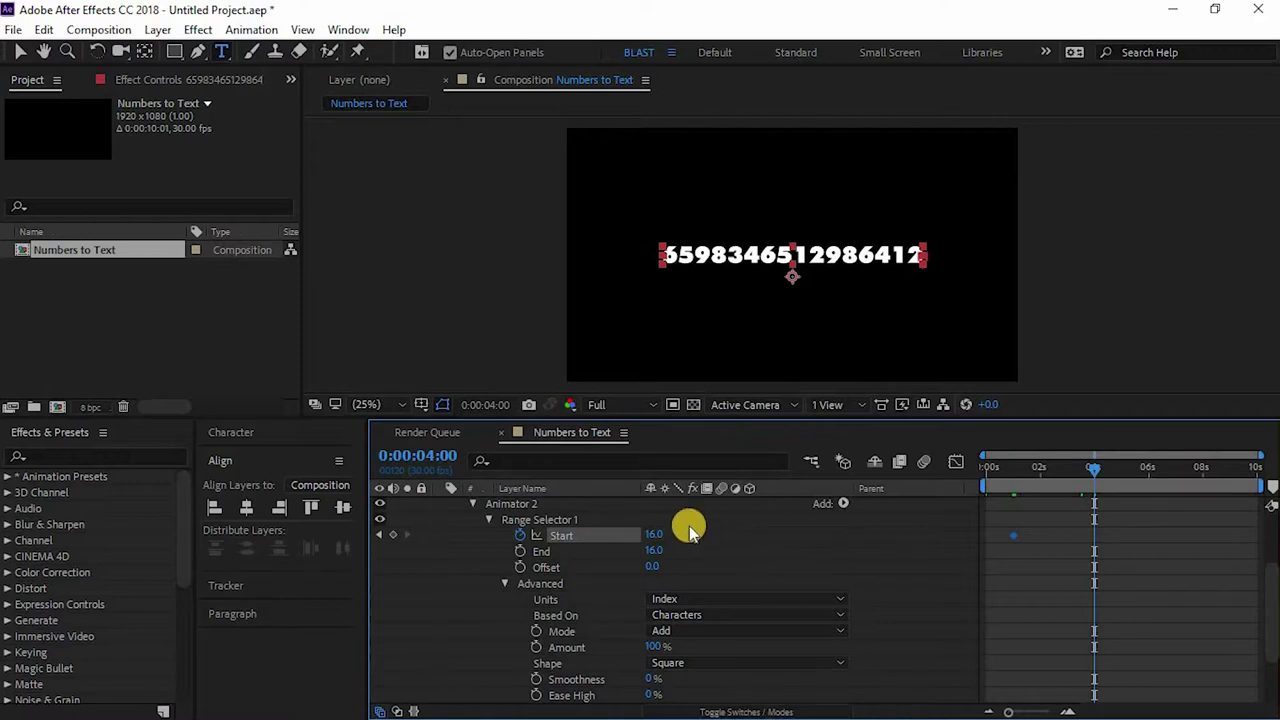
left_click(658, 537)
key("Return")
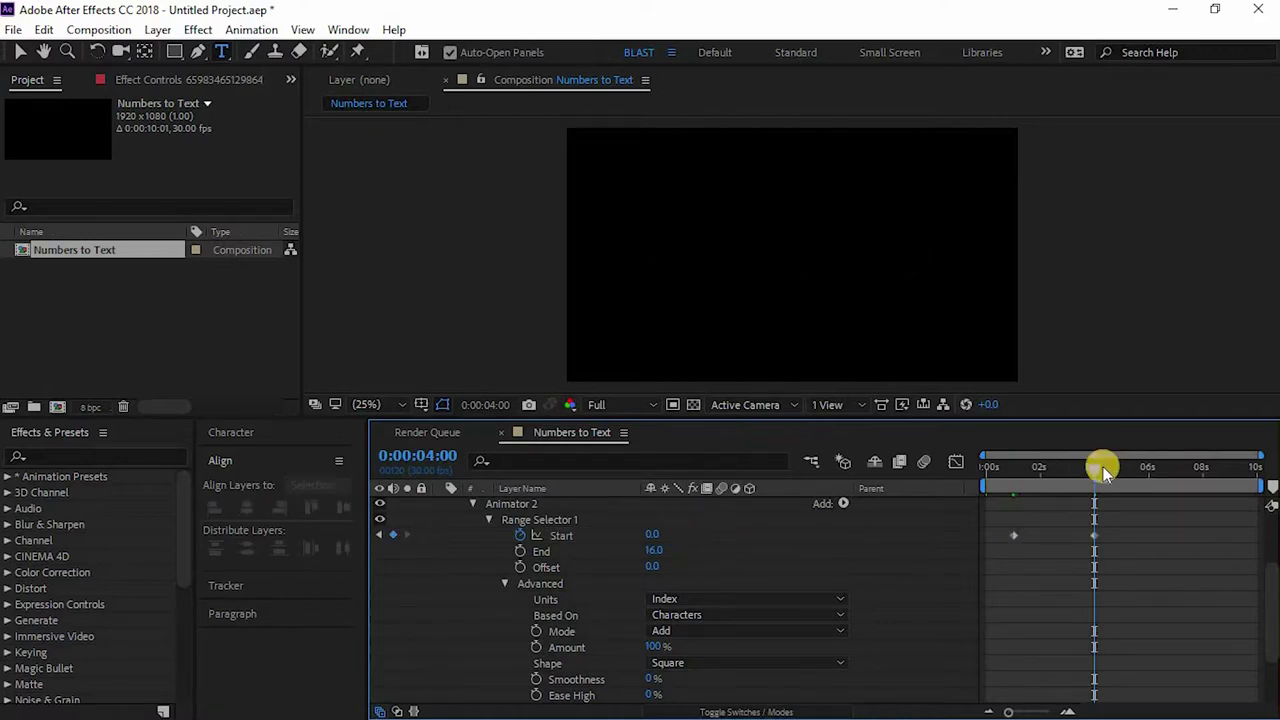
left_click_drag(1104, 472, 1030, 478)
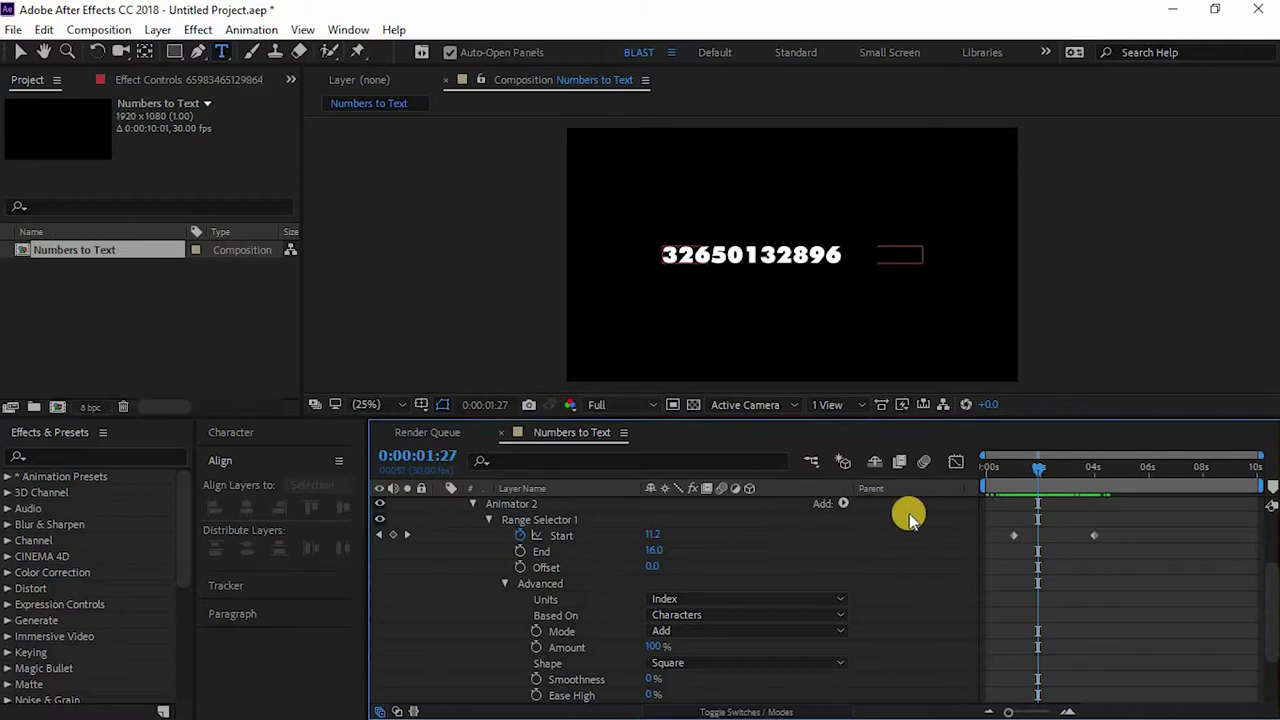
mouse_move(1031, 471)
left_mouse_down()
mouse_move(1017, 477)
mouse_move(1074, 476)
mouse_move(1008, 478)
left_mouse_up()
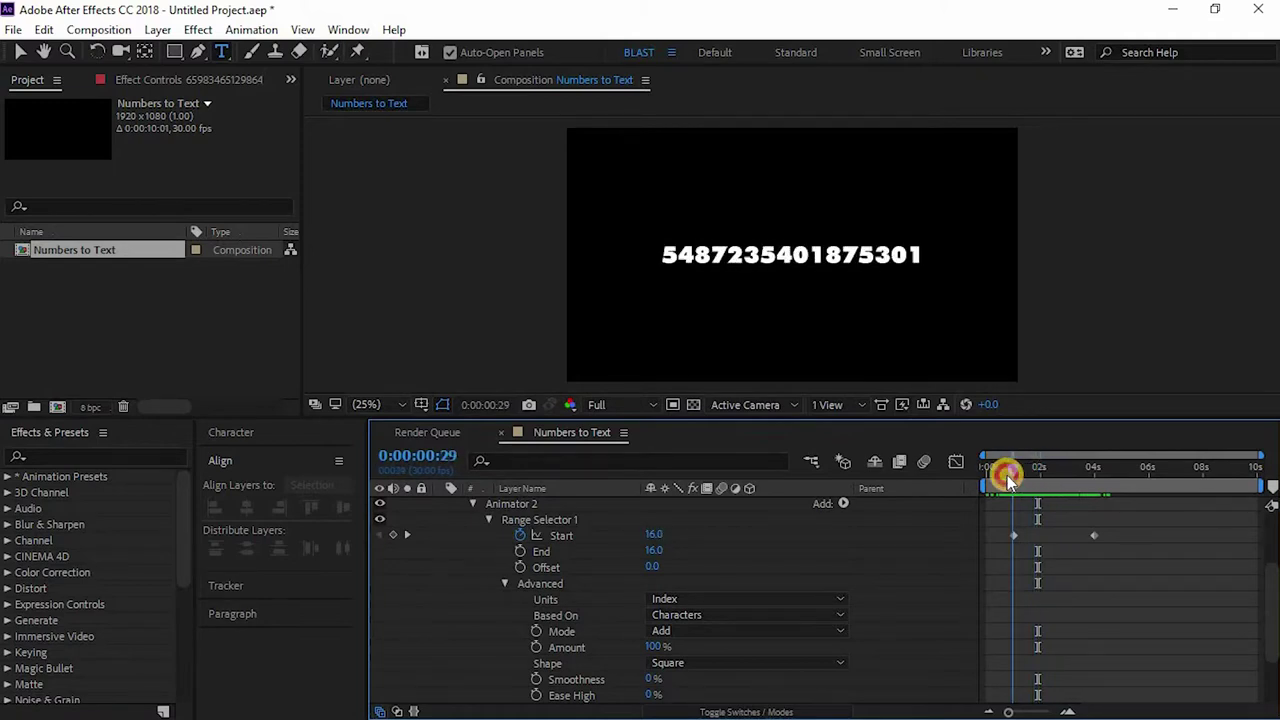
Set the number layer's End to 0 and delete its existing Start keyframes
left_click(655, 550)
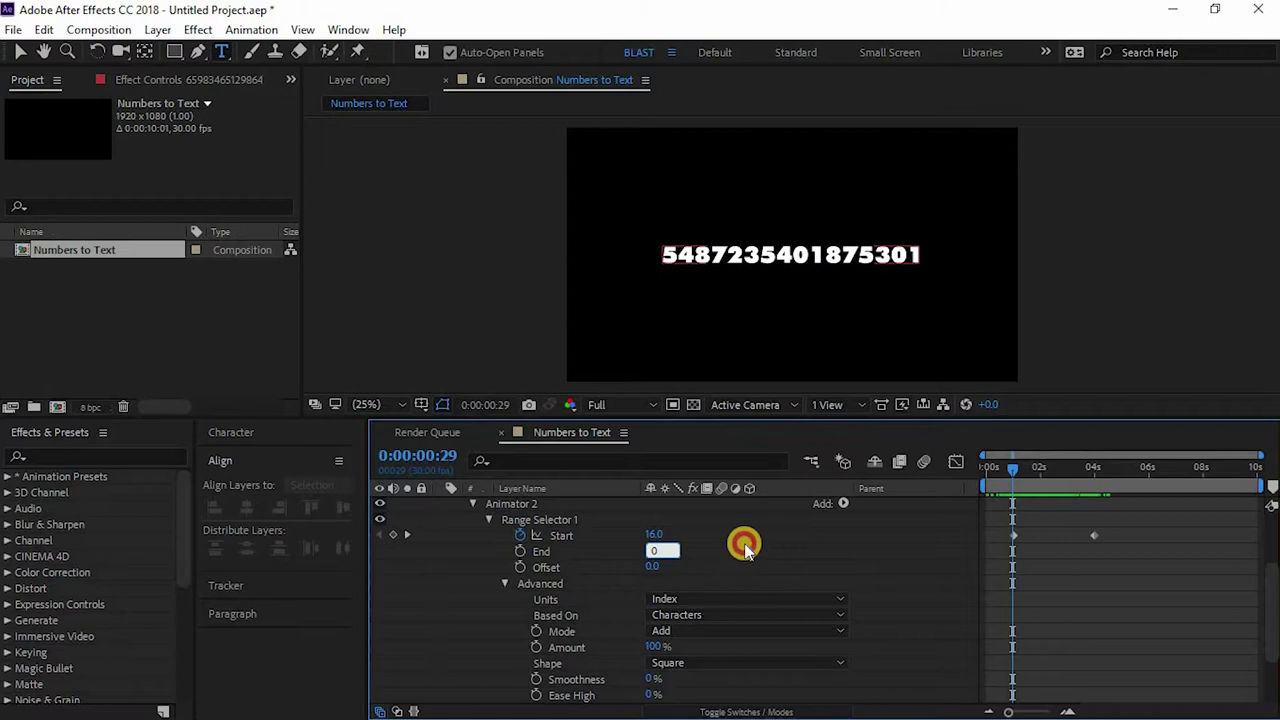
mouse_move(1034, 471)
left_mouse_down()
mouse_move(1077, 471)
mouse_move(1027, 470)
left_mouse_up()
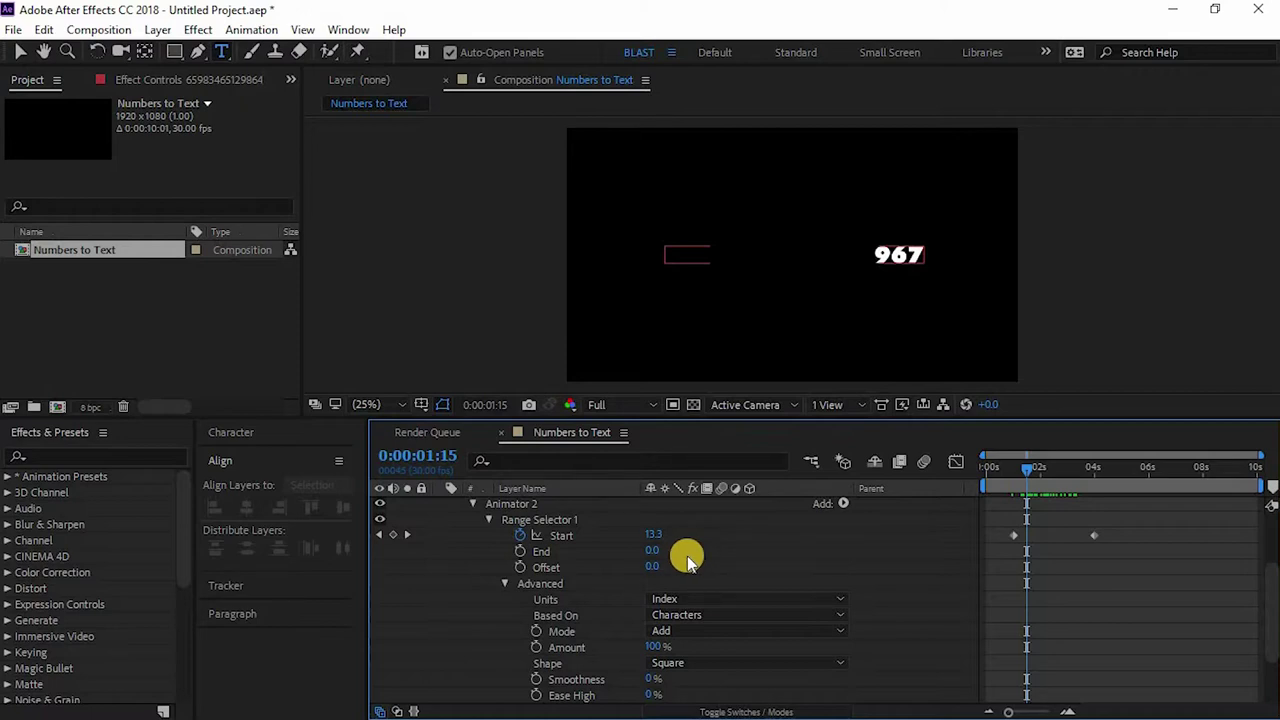
left_click_drag(1123, 537, 961, 564)
key("Delete")
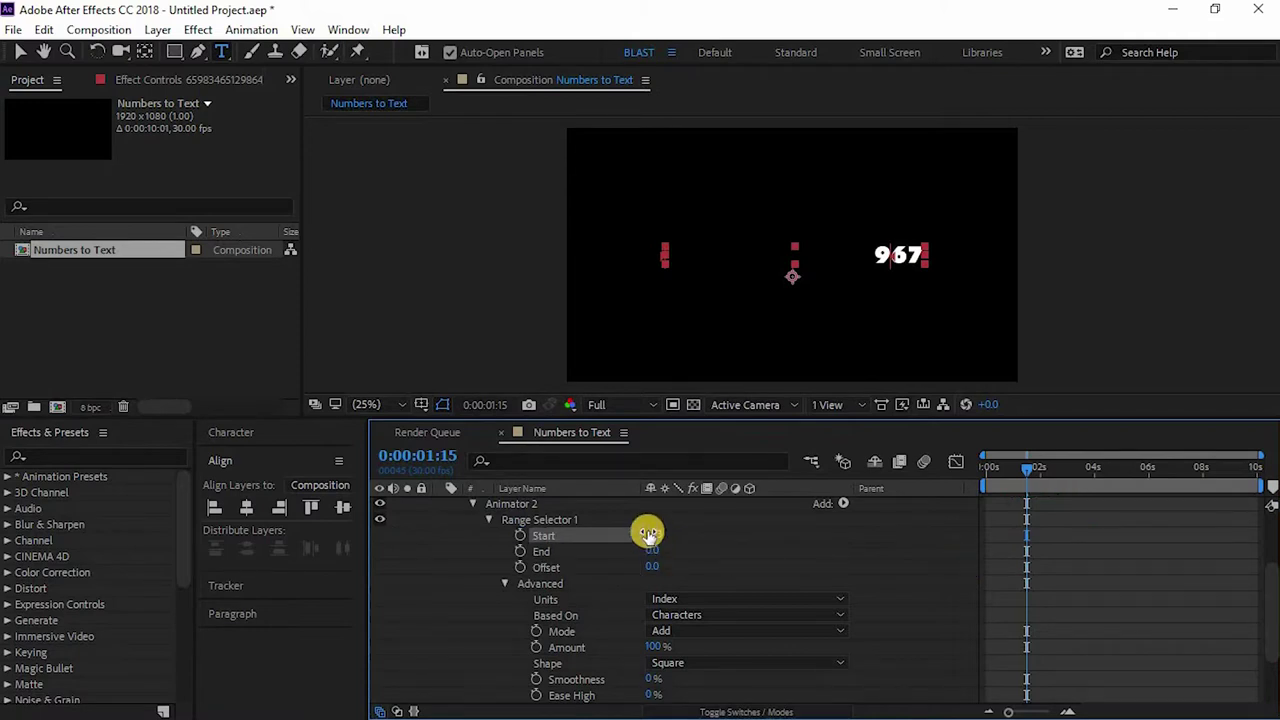
Set Start to 0 and keyframe it at 1 second
type("0")
left_click(700, 527)
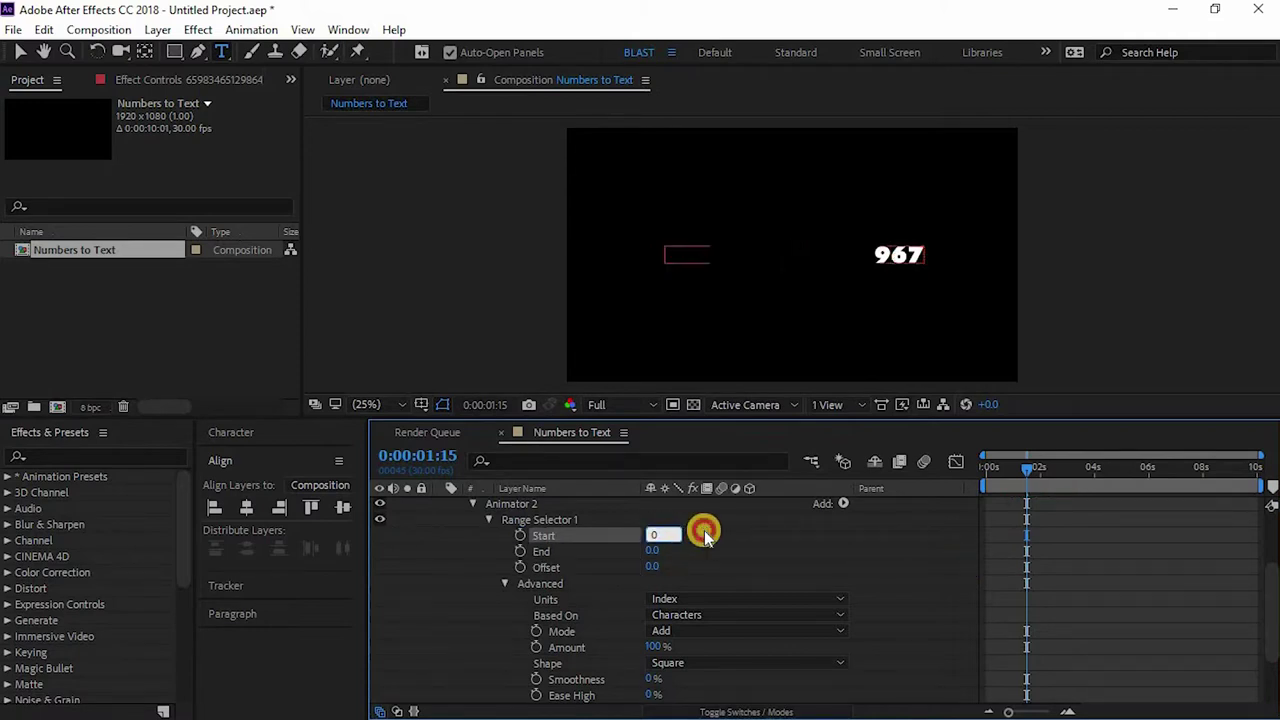
left_click_drag(1015, 470, 1009, 469)
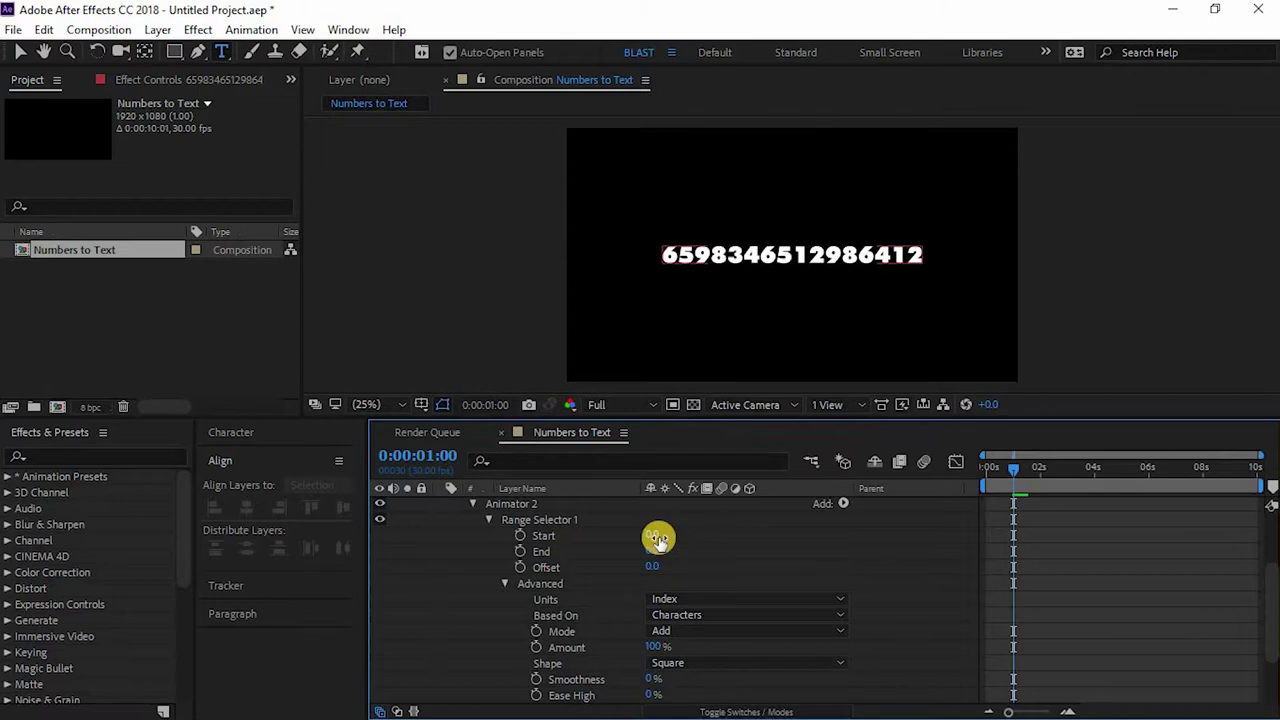
left_click_drag(653, 540, 540, 548)
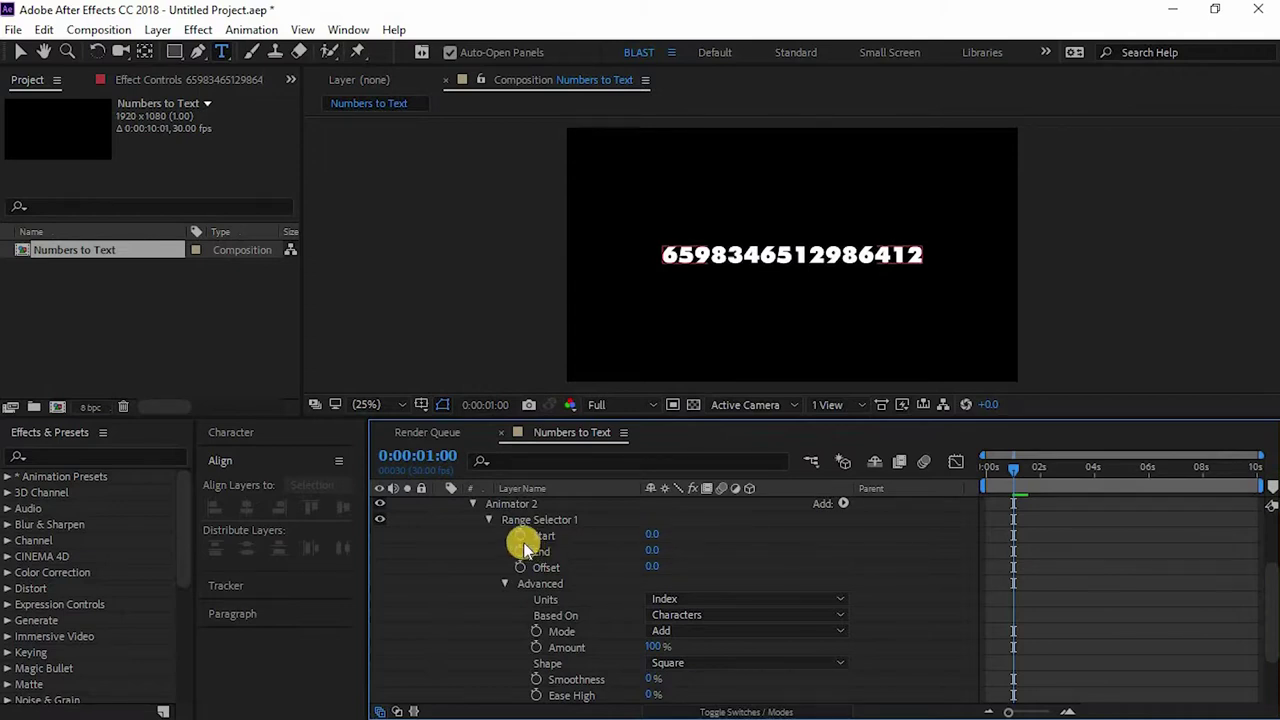
left_click(520, 536)
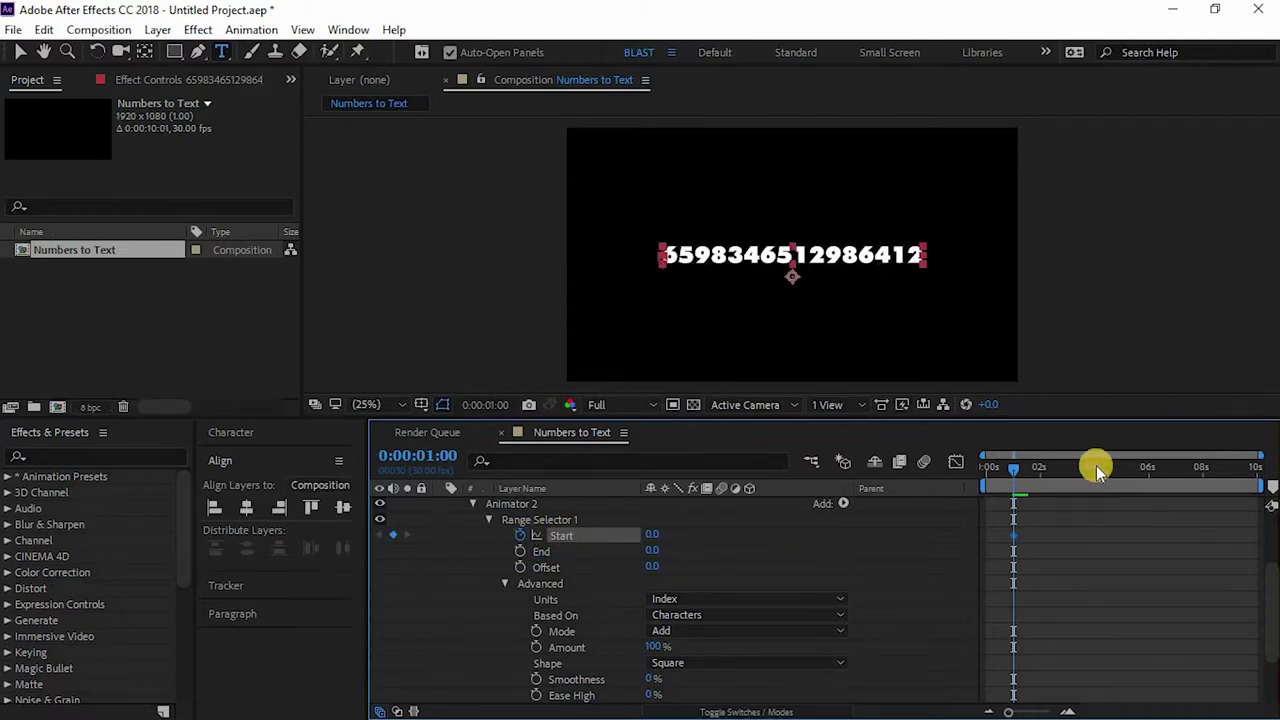
Key Start to 16 at 4 seconds and scrub to watch the digits clear left to right
left_click(1095, 470)
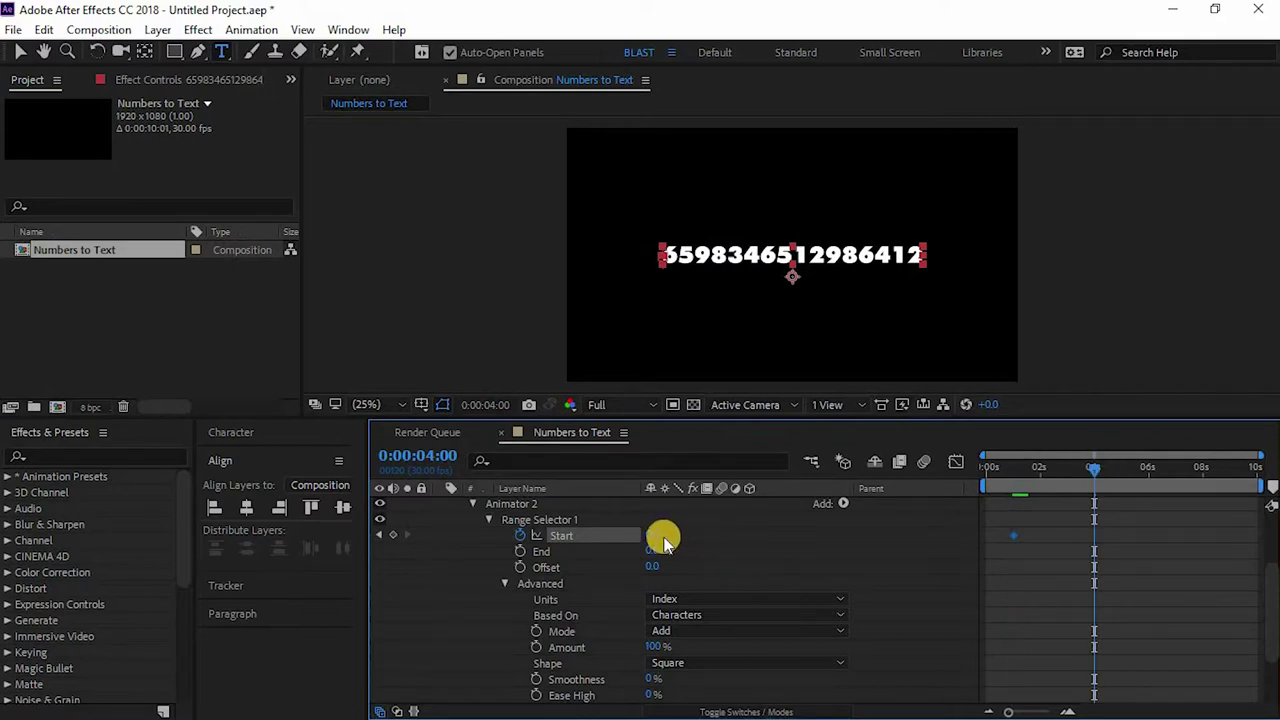
left_click(651, 536)
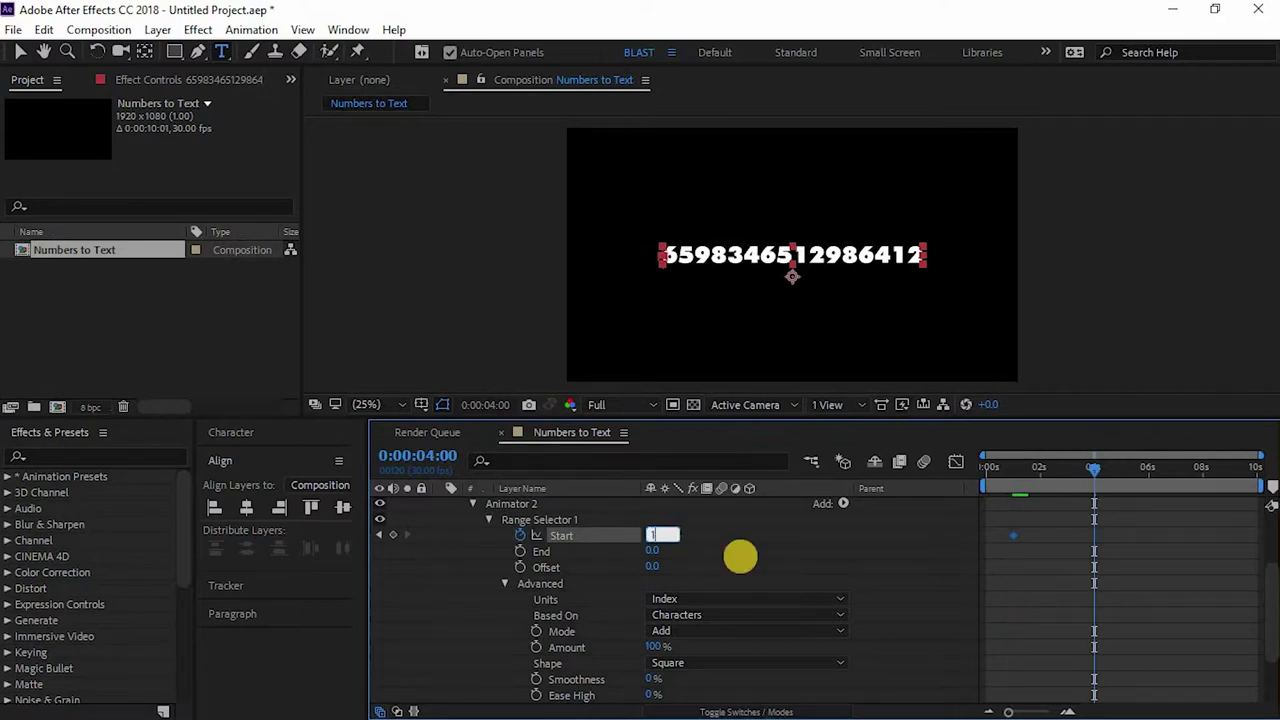
key("Return")
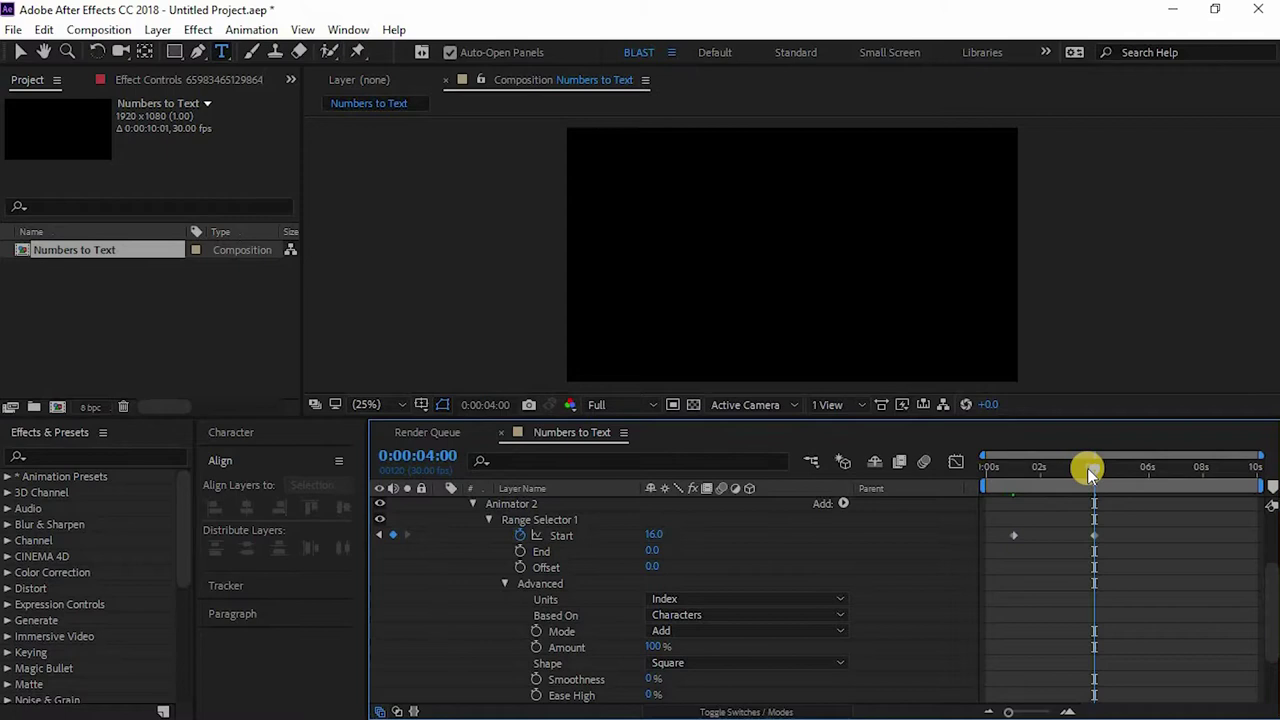
left_click_drag(1087, 468, 974, 486)
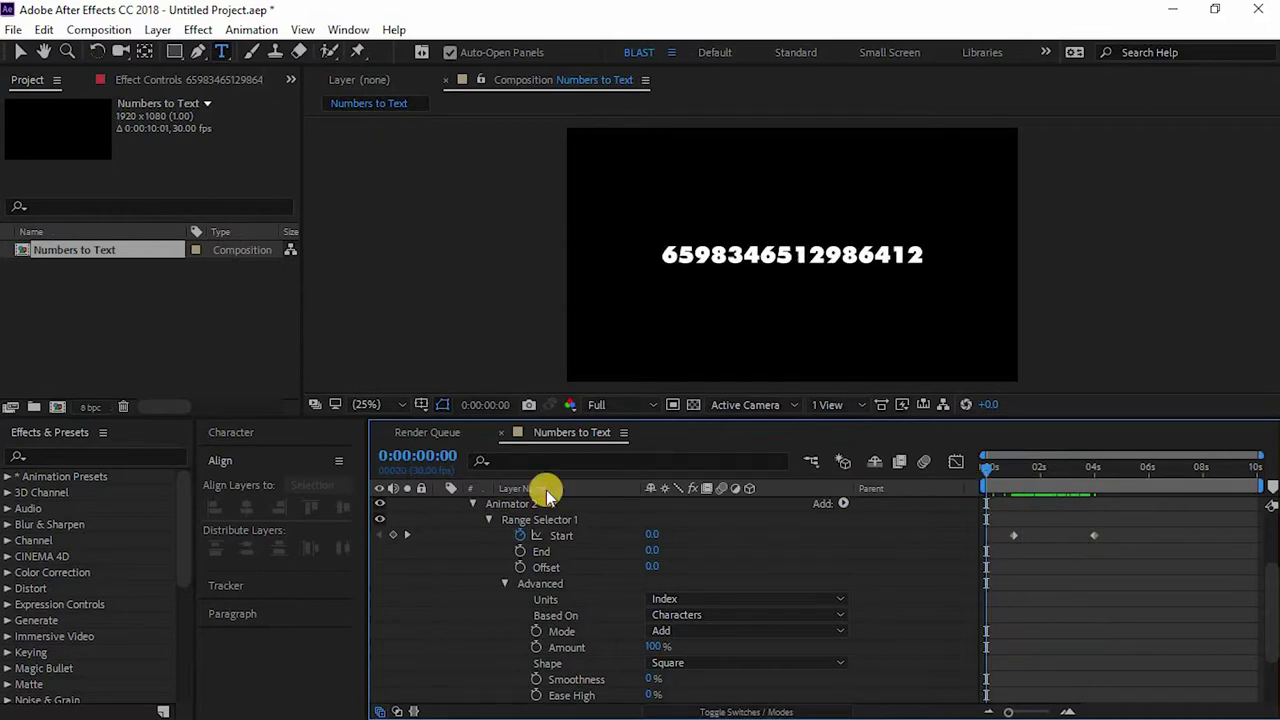
scroll(474, 543, "up", 3)
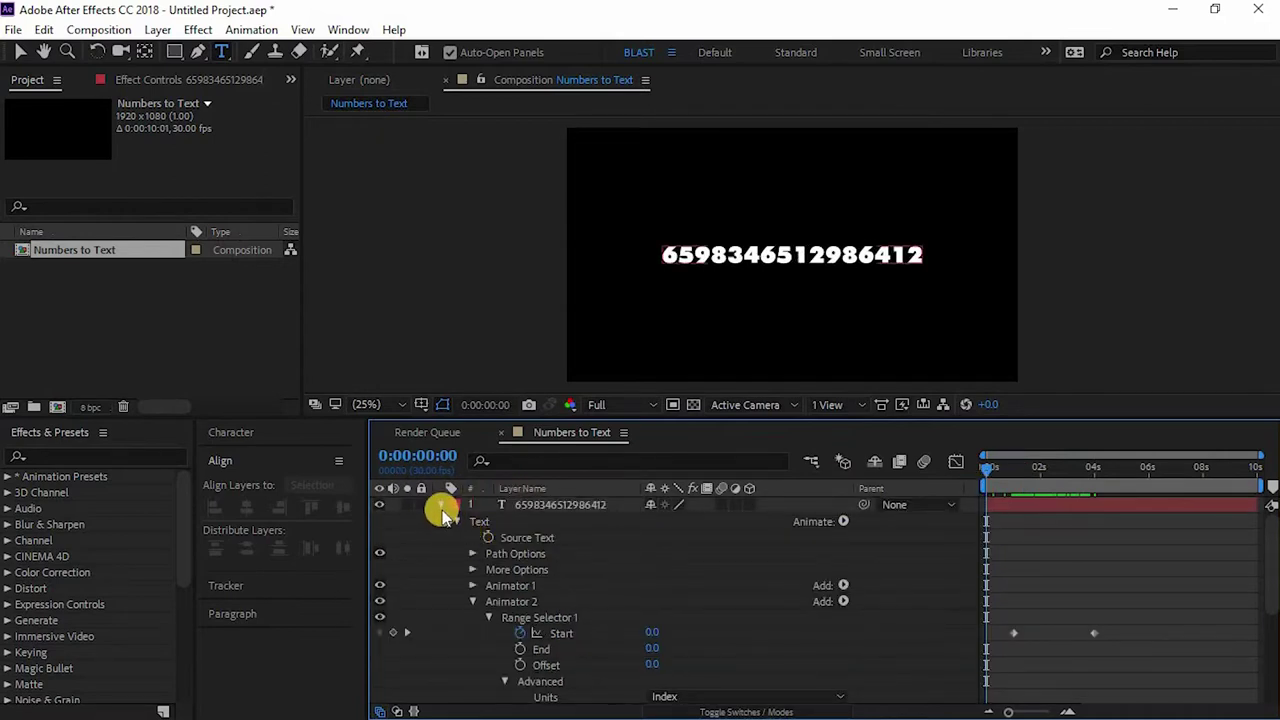
Collapse the number layer, then make the TROUVAILLE FILMS layer visible and expand it
left_click(440, 504)
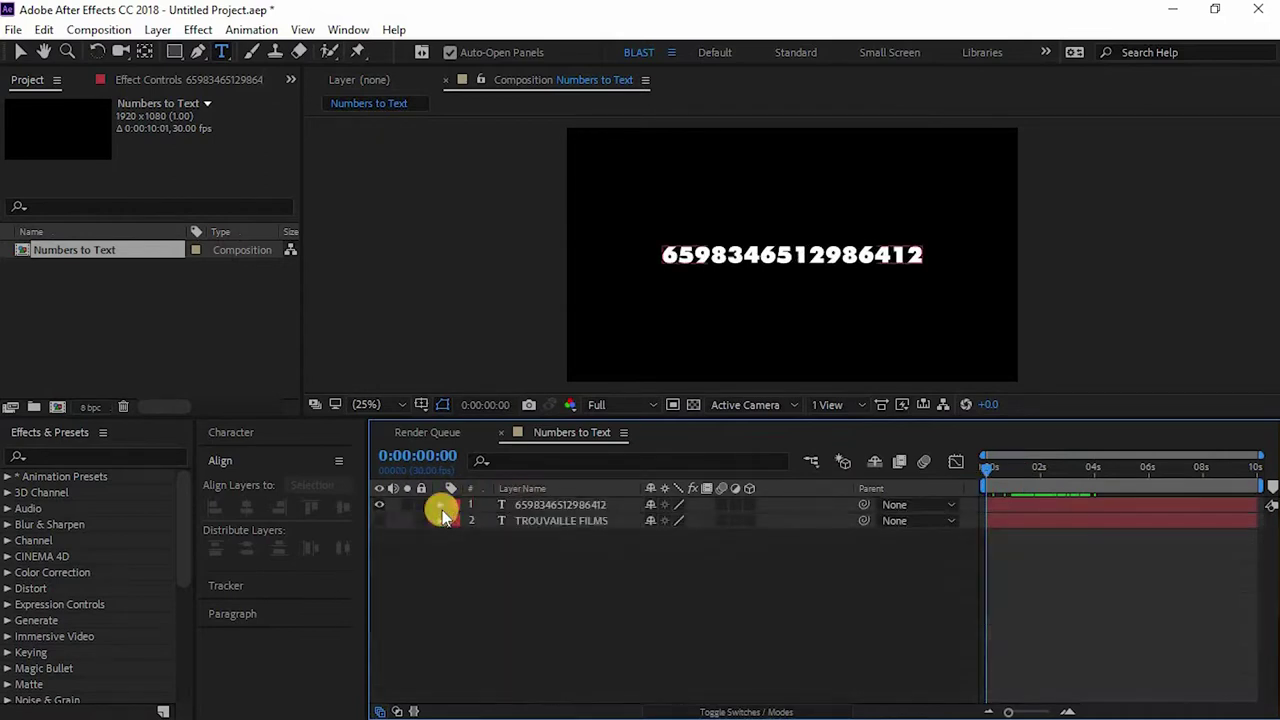
left_click(380, 520)
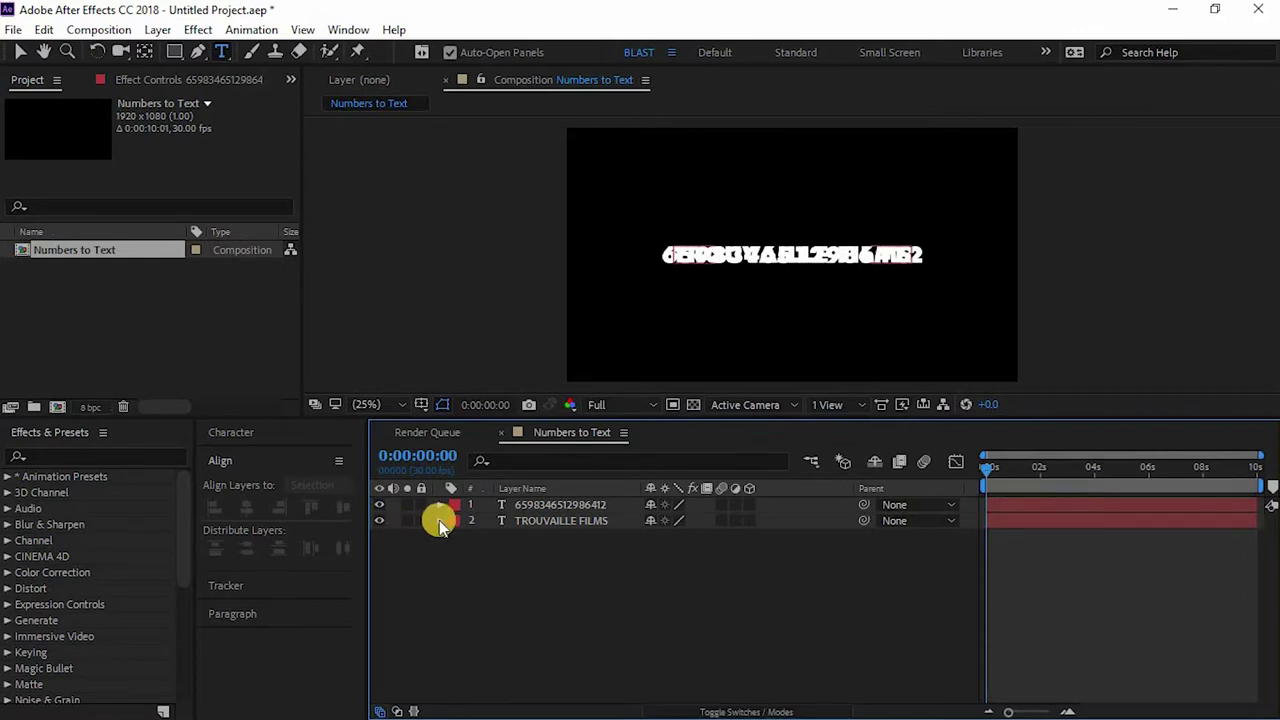
left_click(440, 520)
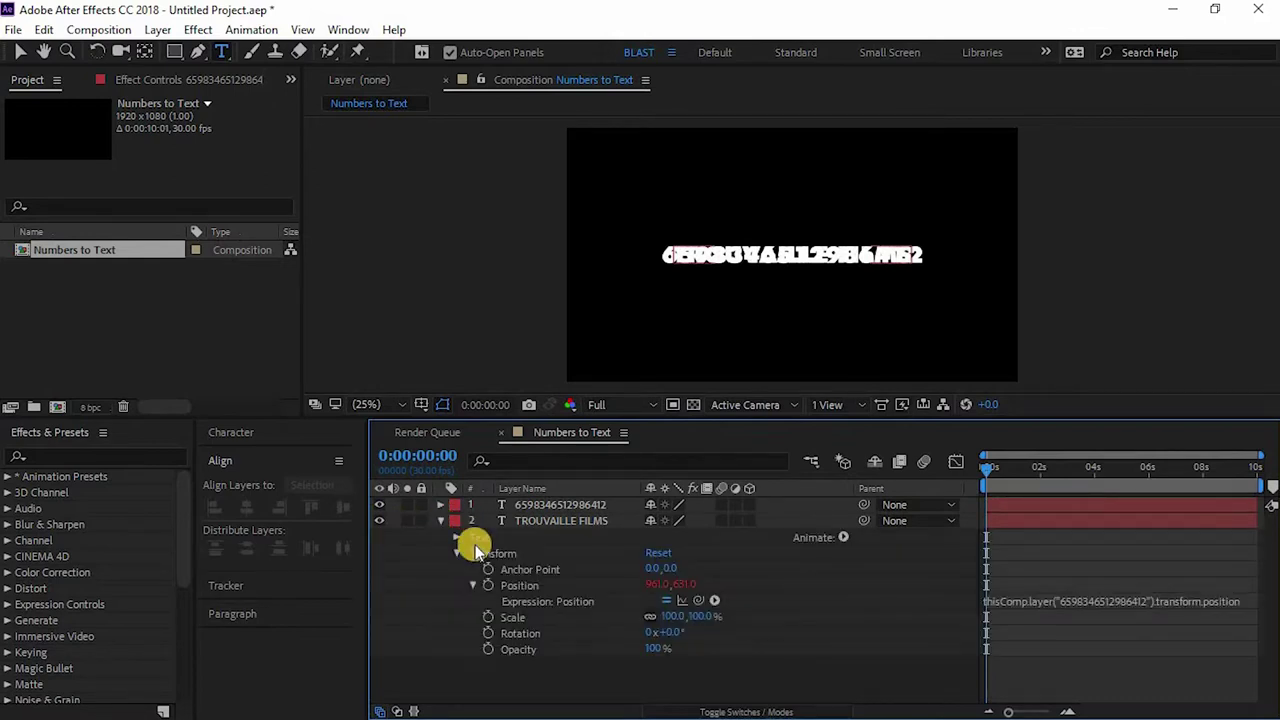
Add an Opacity text animator to the TROUVAILLE FILMS layer
left_click(456, 554)
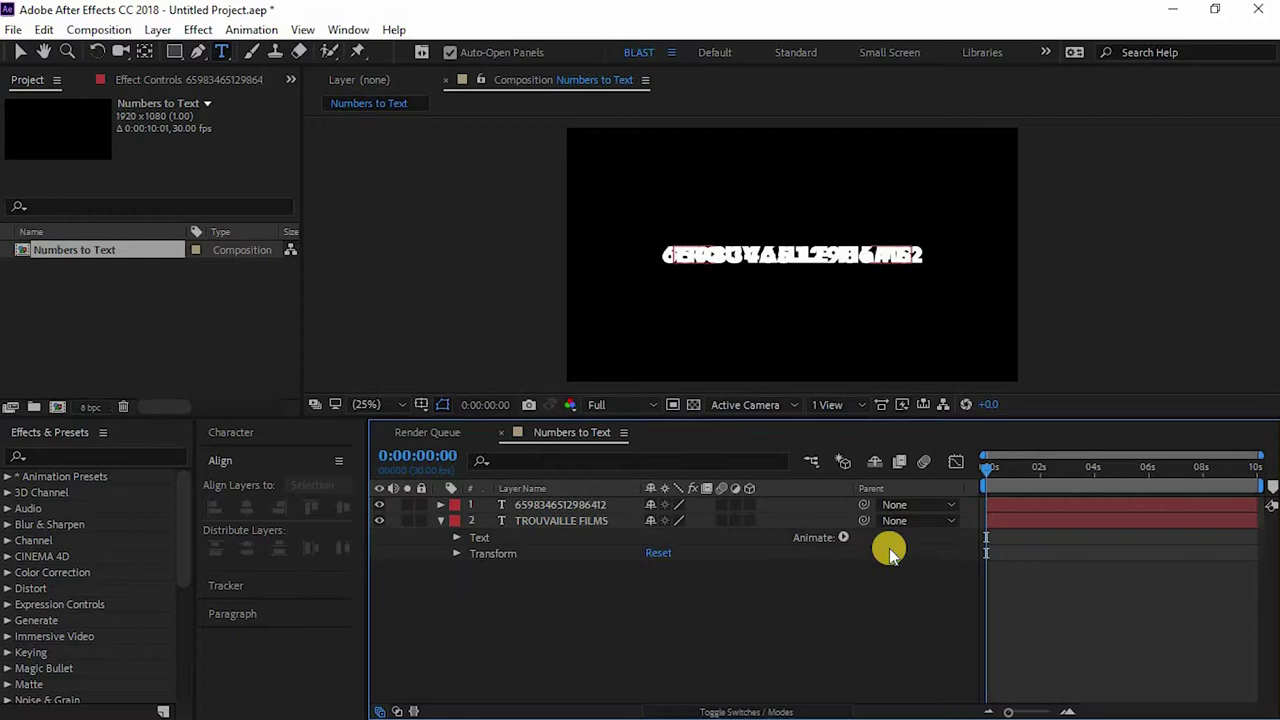
left_click(843, 537)
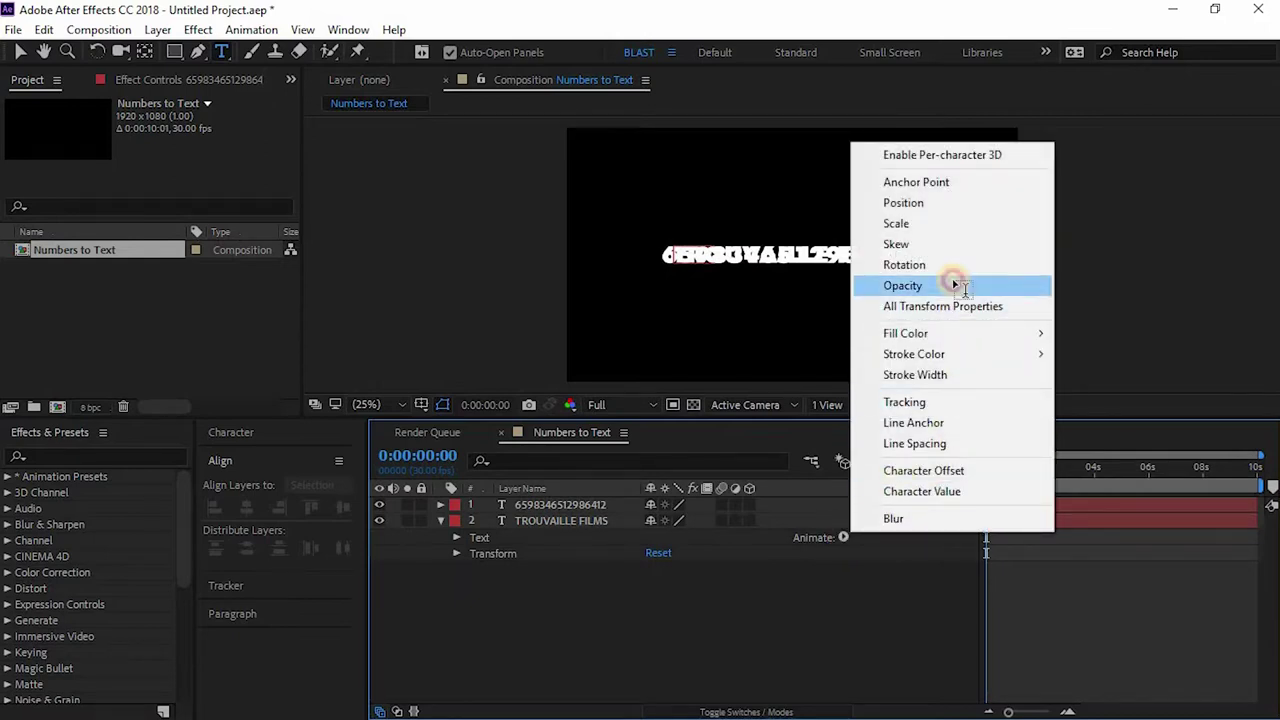
left_click(903, 285)
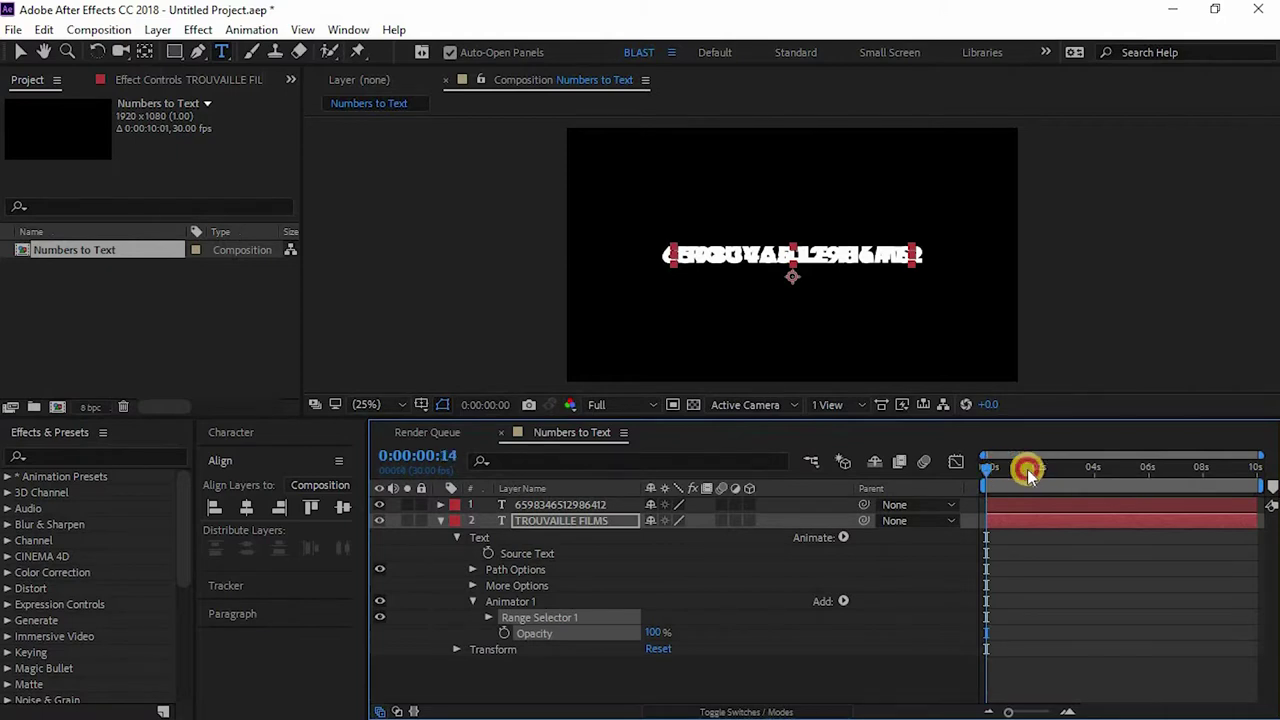
Expand Range Selector 1 and its Advanced settings, and set the animator Opacity to 0%
left_click_drag(1027, 469, 1052, 477)
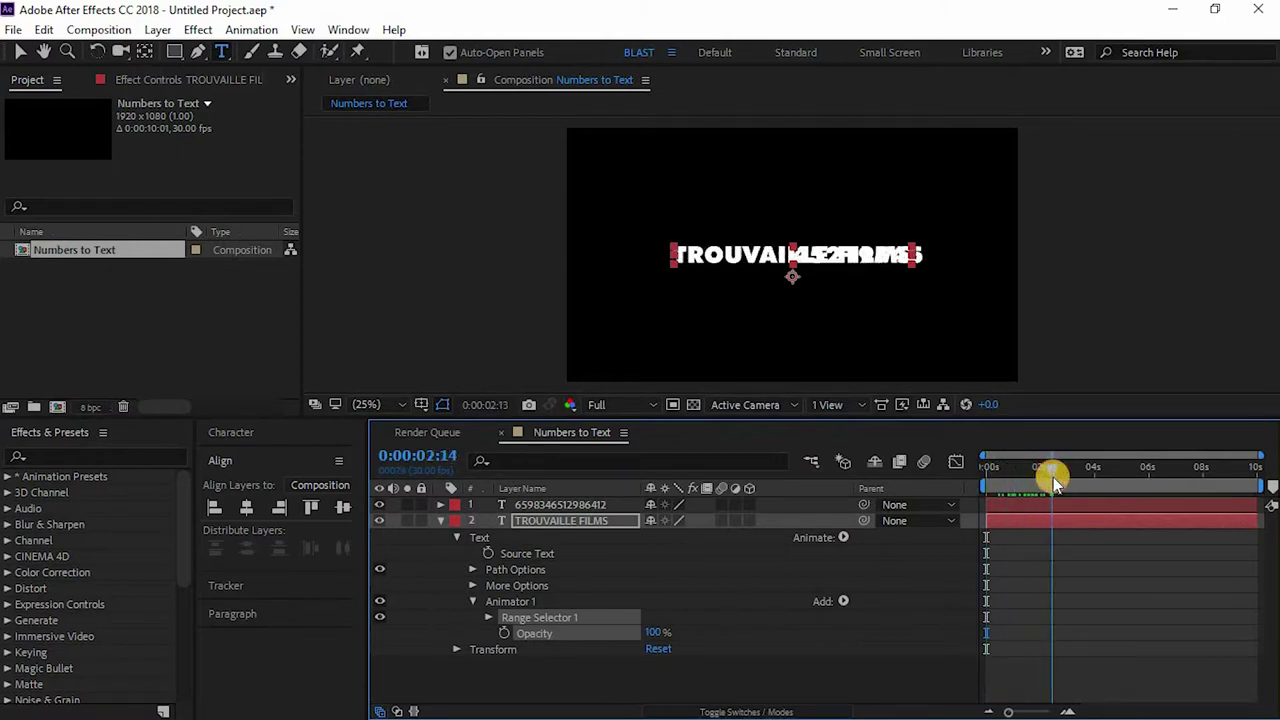
left_click(489, 617)
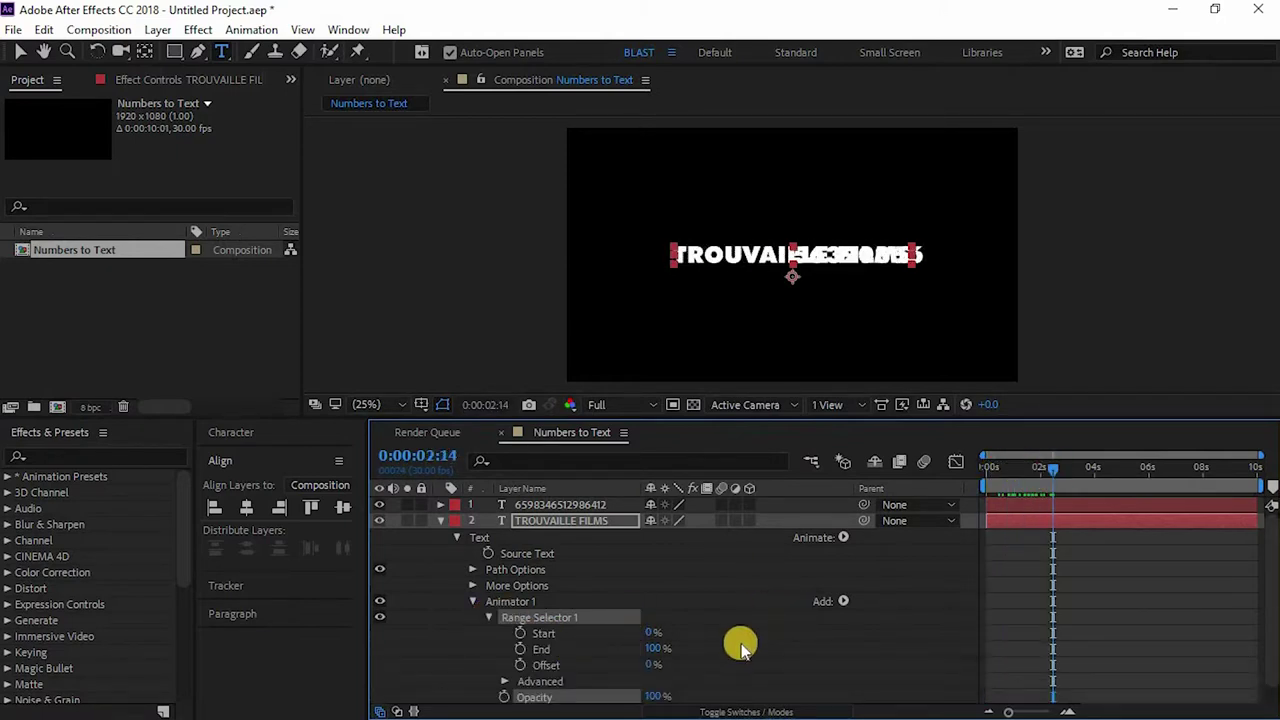
scroll(740, 648, "down", 1)
left_click(504, 664)
scroll(737, 631, "down", 5)
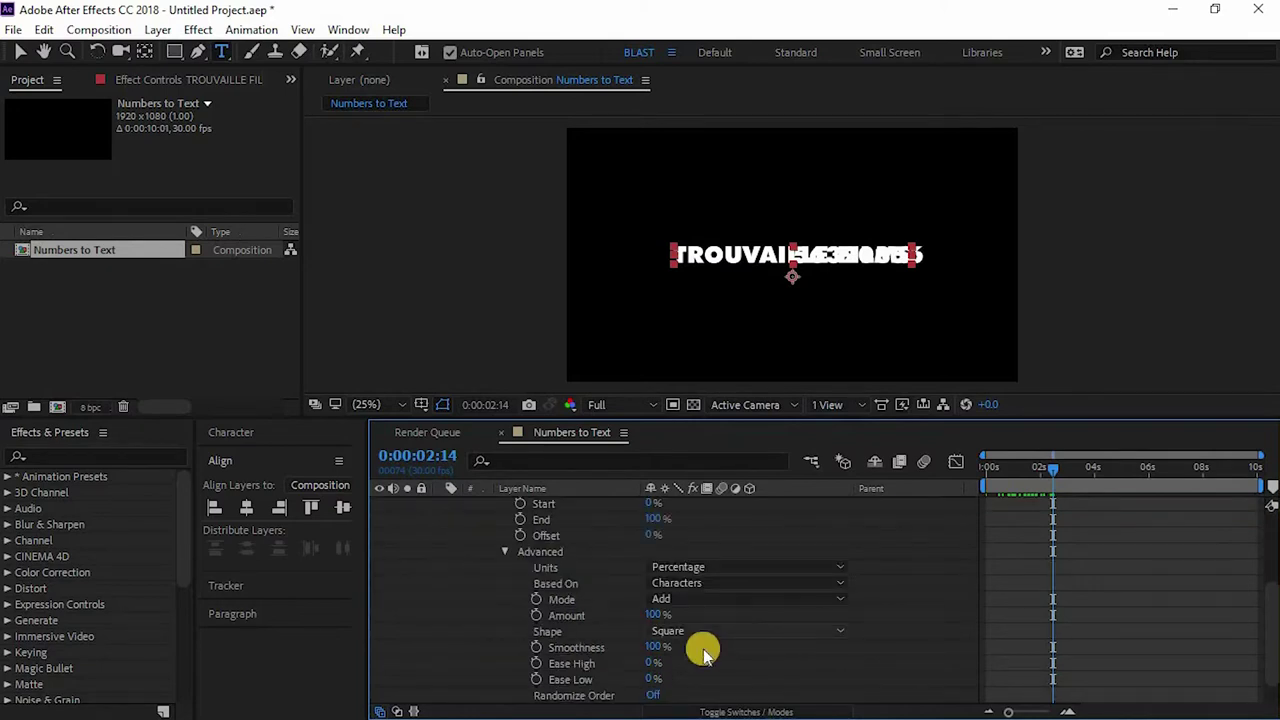
scroll(720, 674, "down", 1)
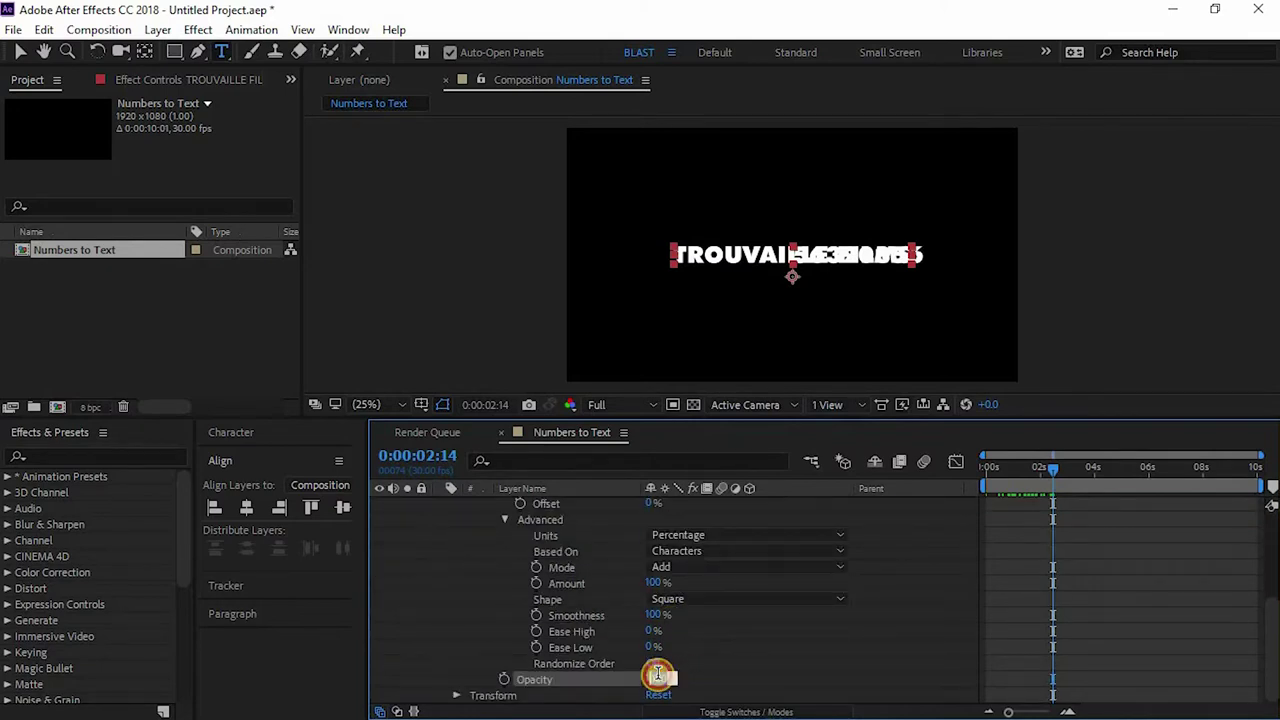
left_click(712, 680)
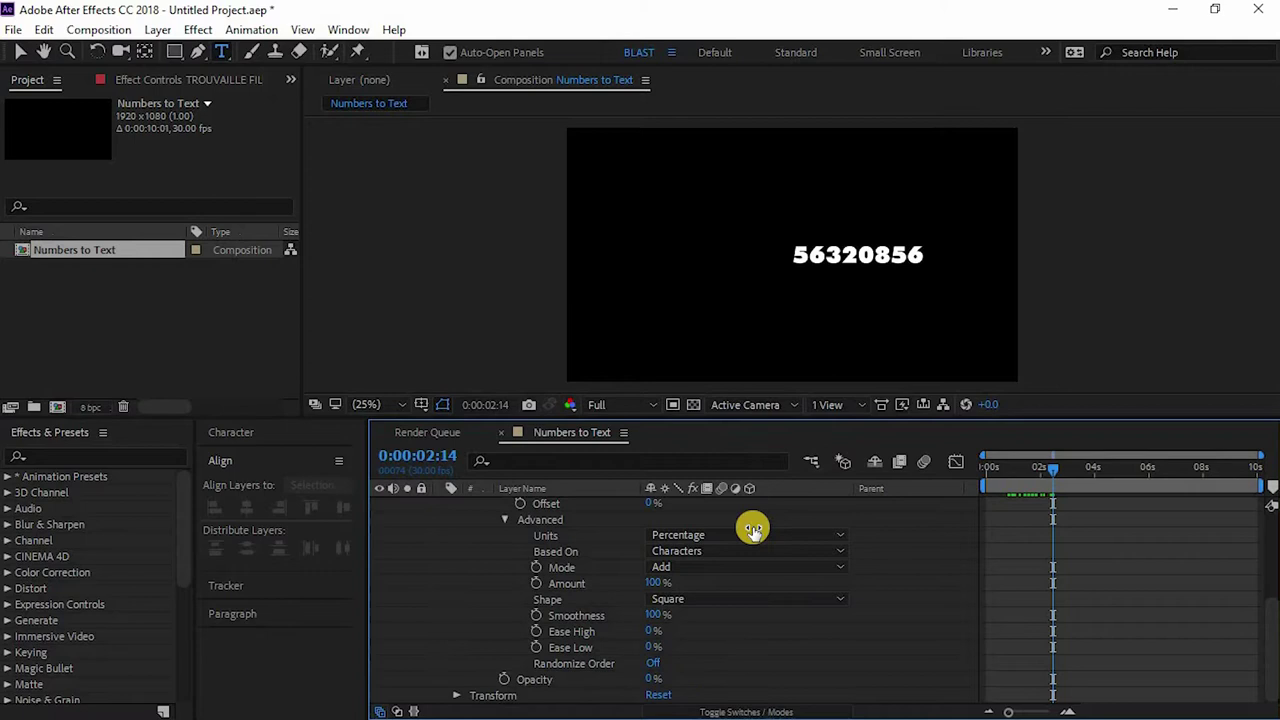
Set range Units to Index, Smoothness to 0%, and End to 16
left_click(749, 535)
left_click(727, 557)
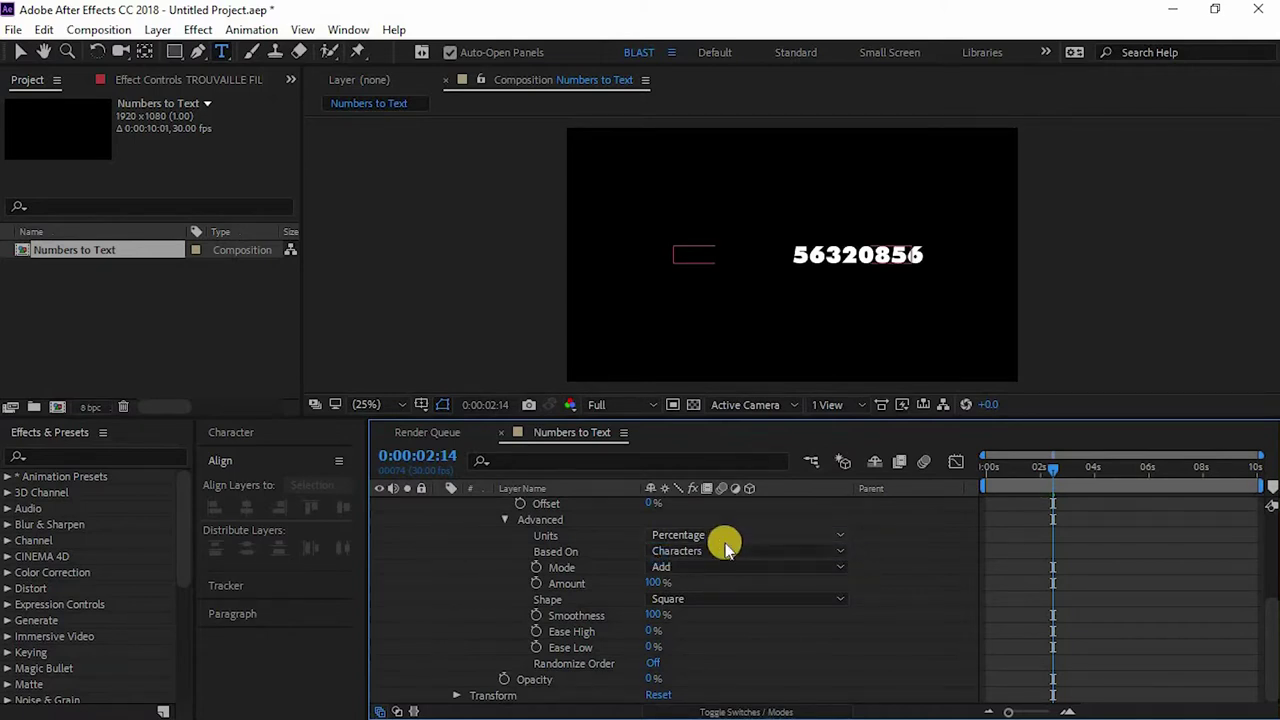
left_click(725, 540)
left_click(720, 577)
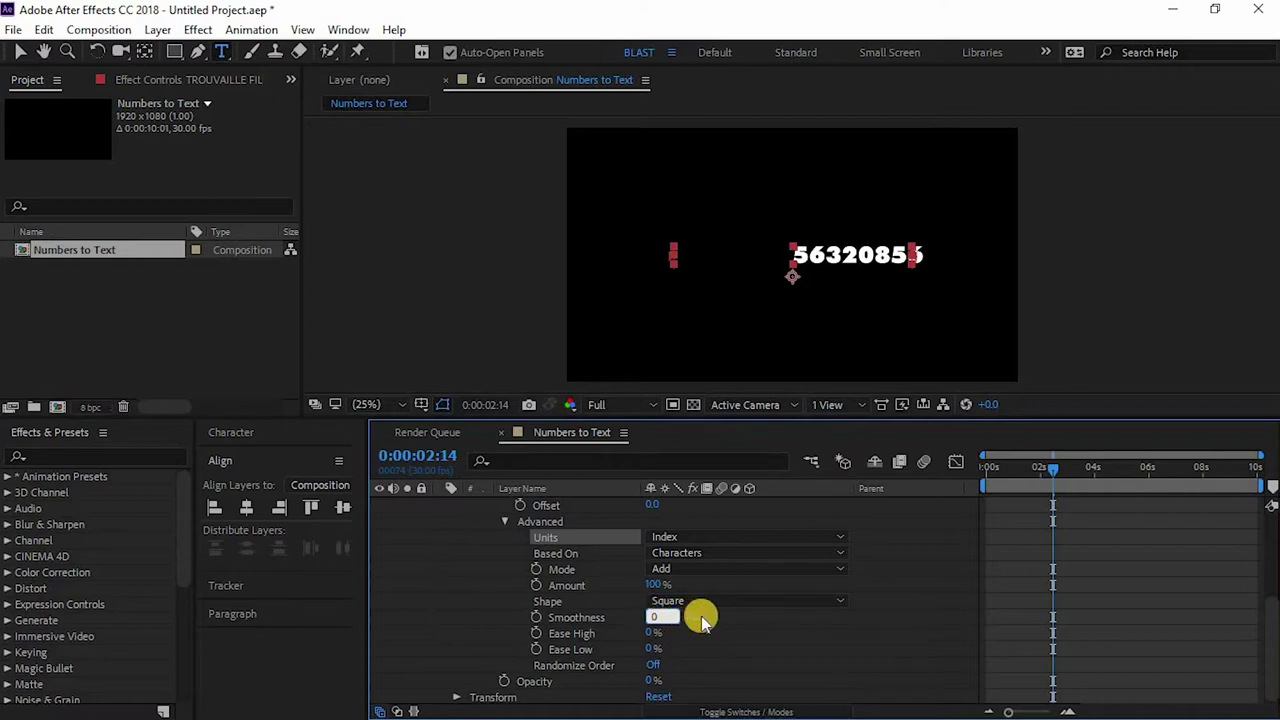
left_click(834, 609)
scroll(871, 607, "up", 2)
scroll(871, 607, "up", 1)
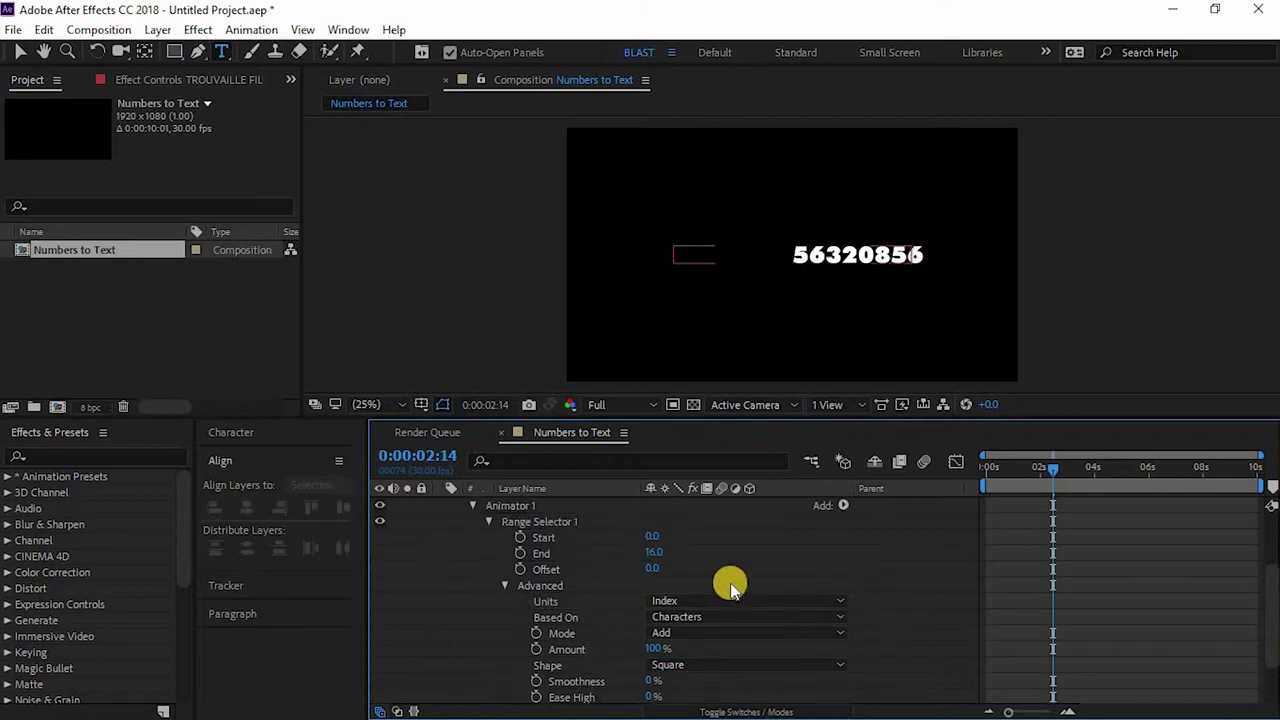
mouse_move(651, 537)
left_mouse_down()
mouse_move(686, 536)
mouse_move(654, 536)
left_mouse_up()
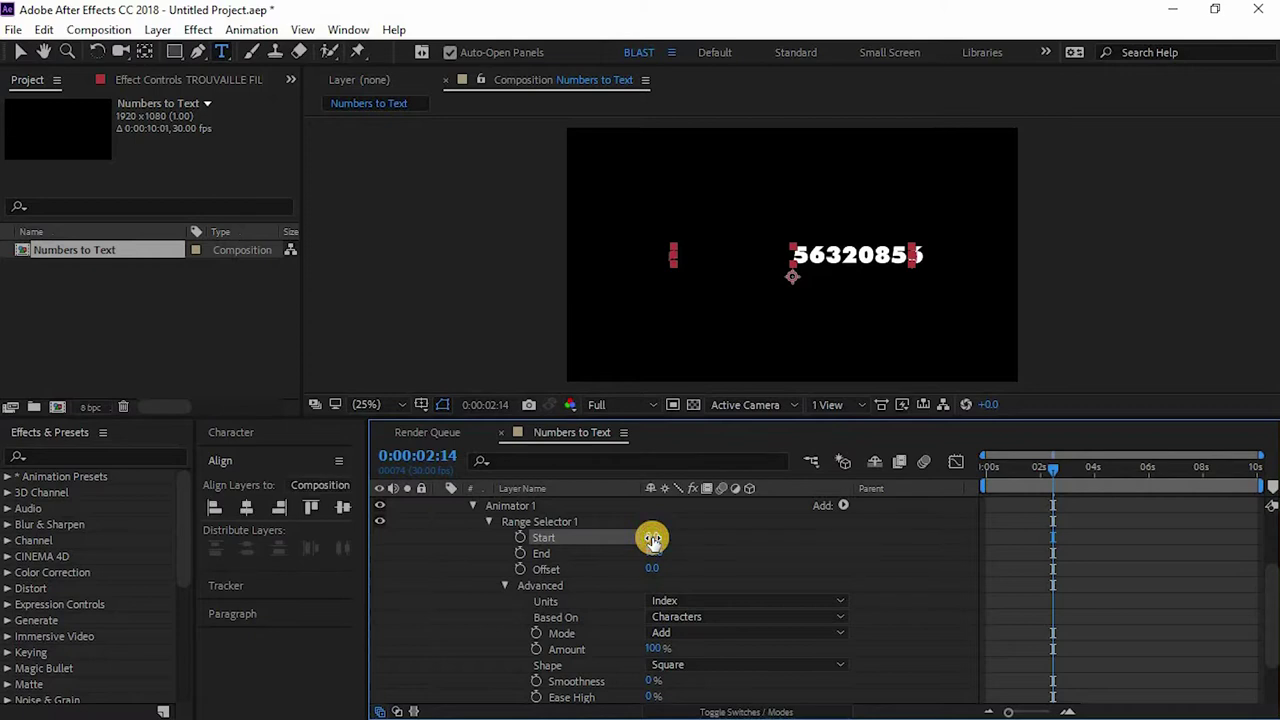
Keyframe the title's range Start at 0 at 0:00:01:00 and 16 at 0:00:04:00
left_click(1017, 465)
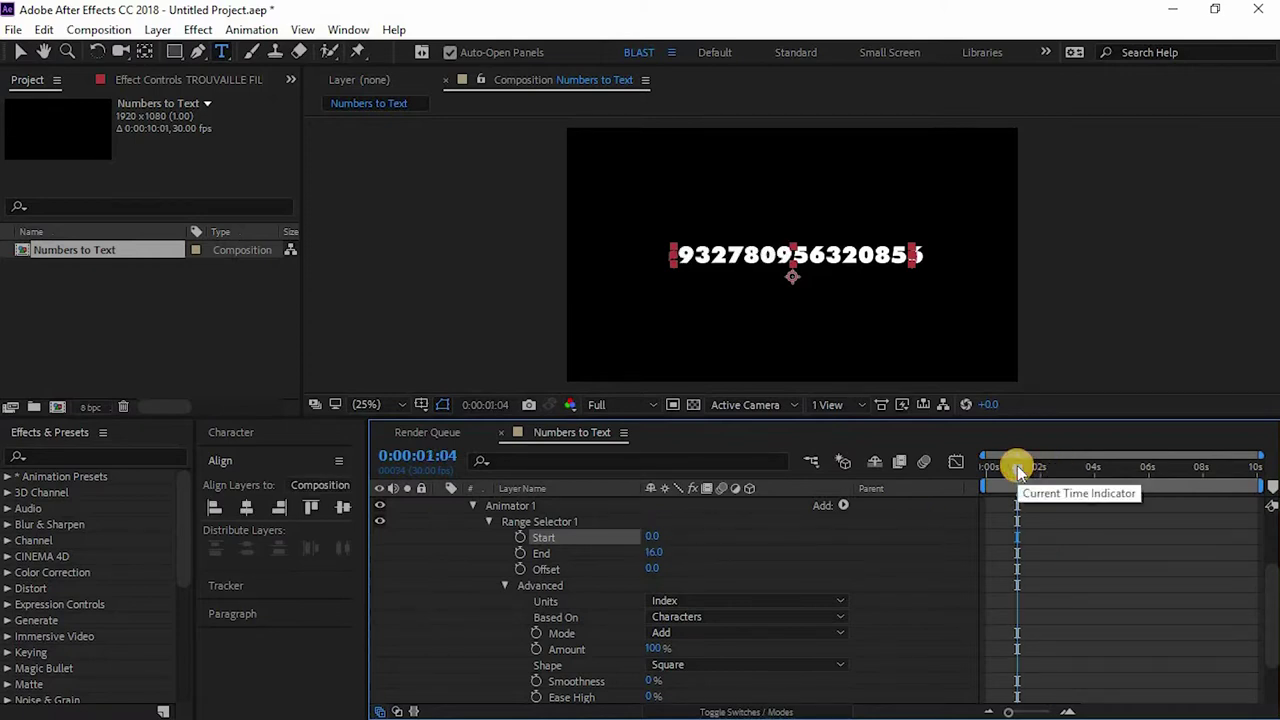
left_click(1017, 465)
key("Page_Up")
key("Page_Up")
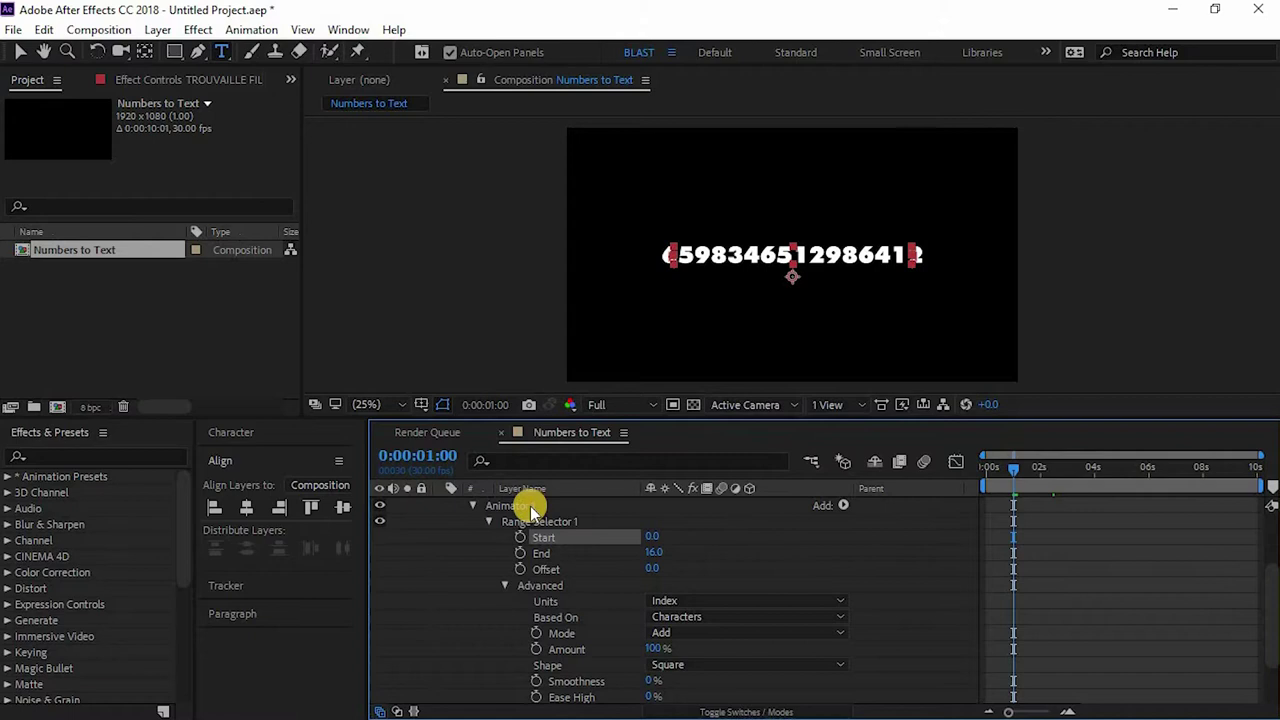
left_click(518, 539)
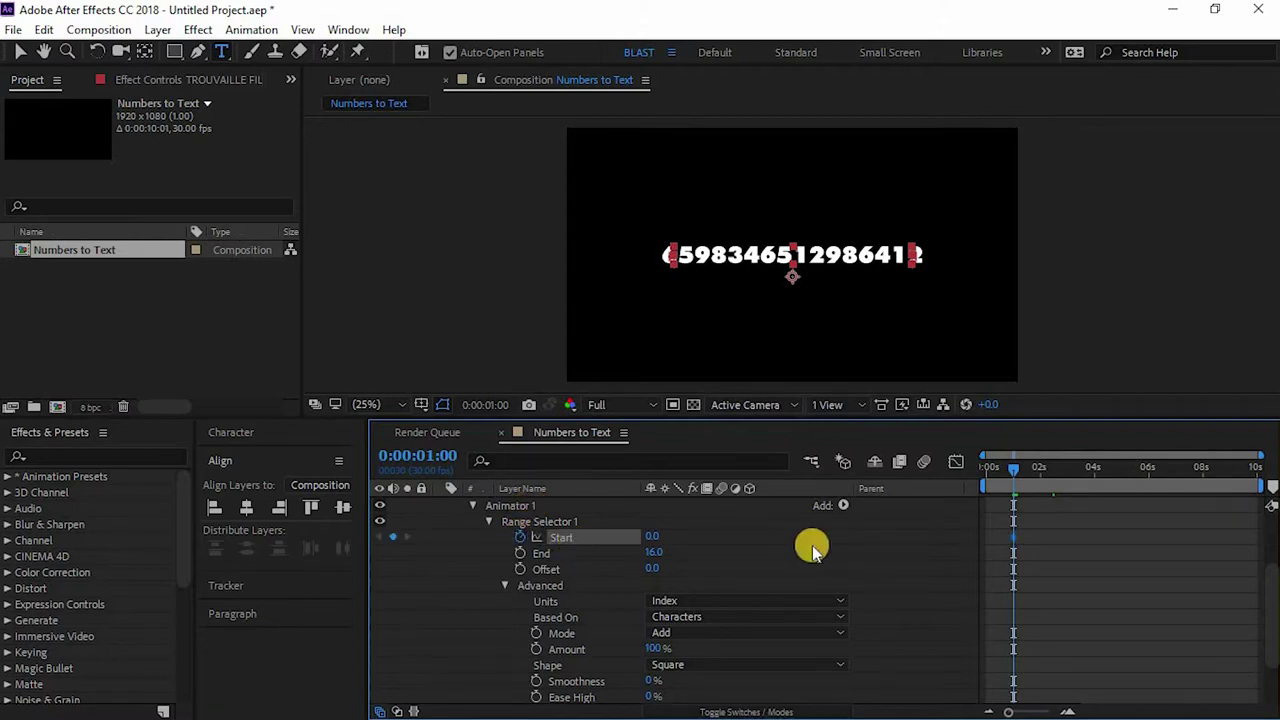
left_click(1095, 467)
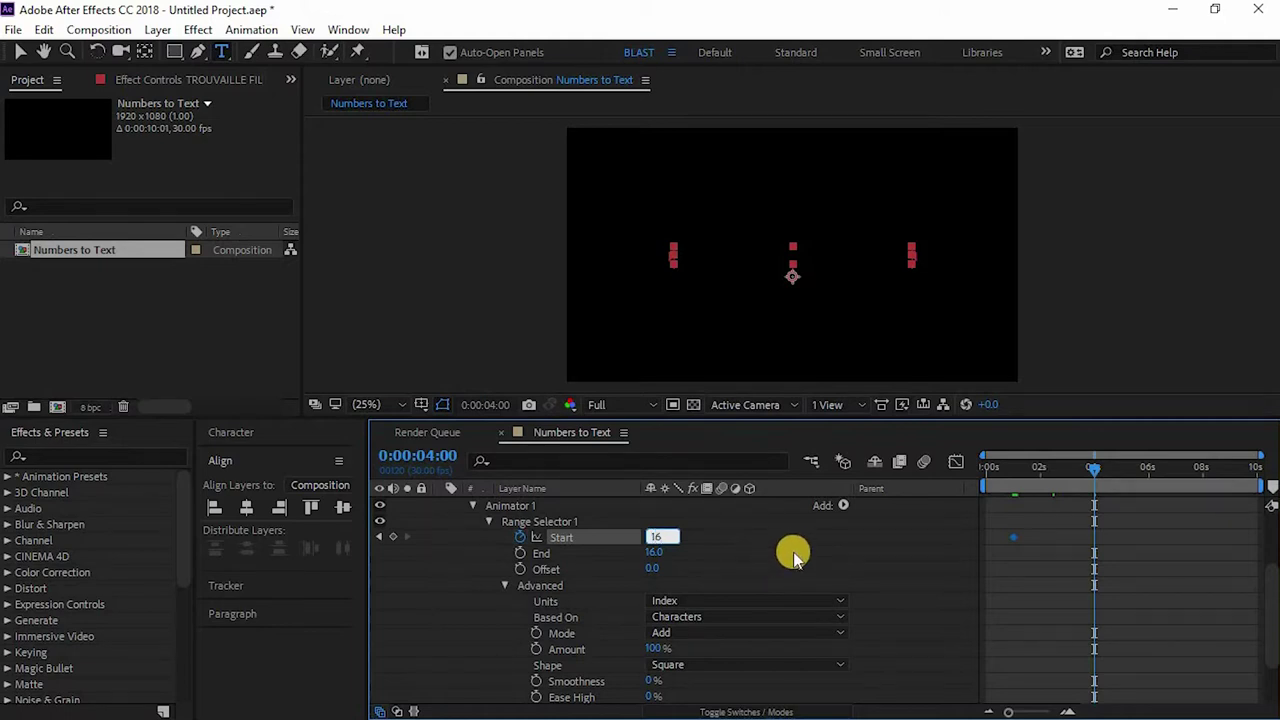
key("Return")
scroll(768, 545, "up", 3)
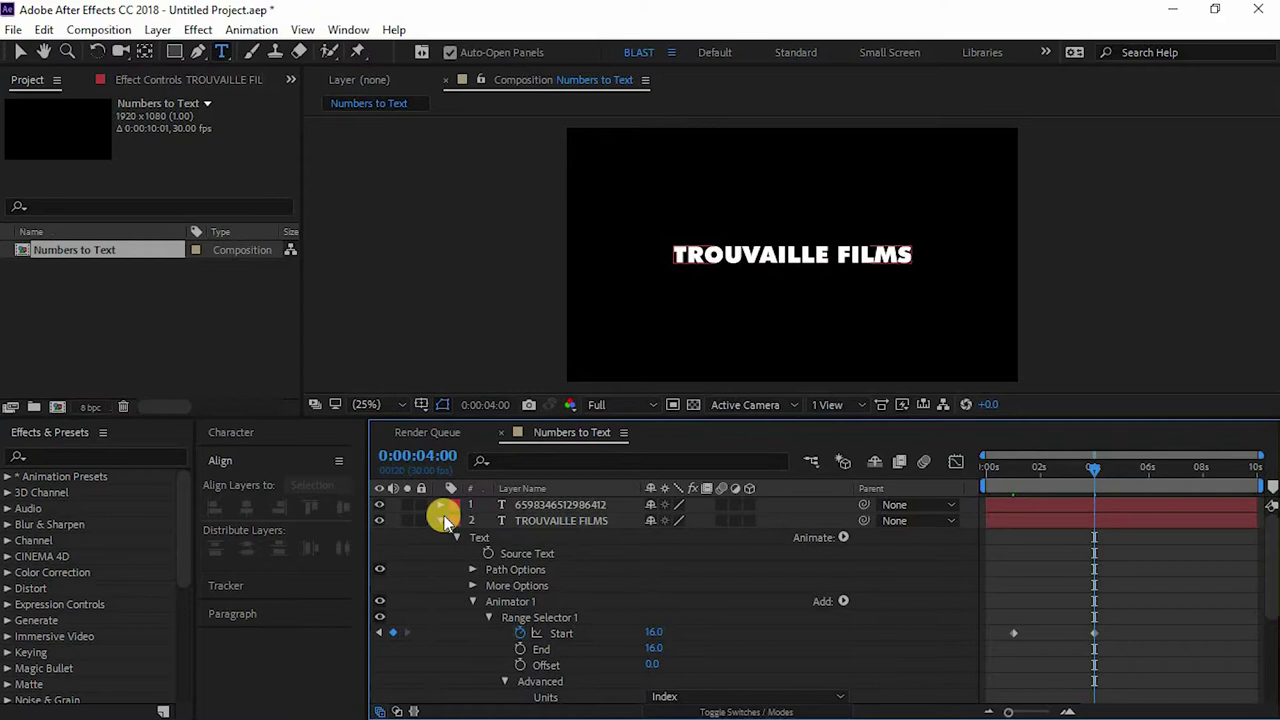
left_click(440, 520)
Preview the numbers resolving into TROUVAILLE FILMS, then reveal both layers' Start keyframes with U
left_click_drag(1090, 467, 920, 491)
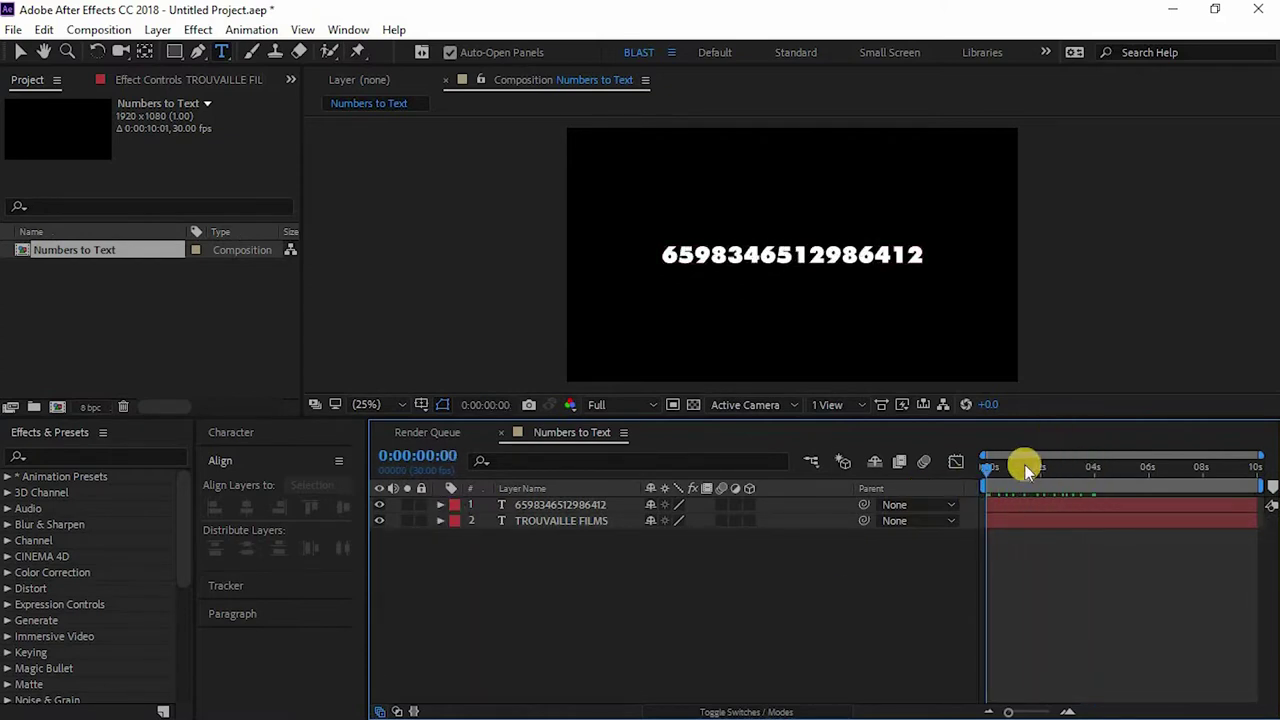
key("space")
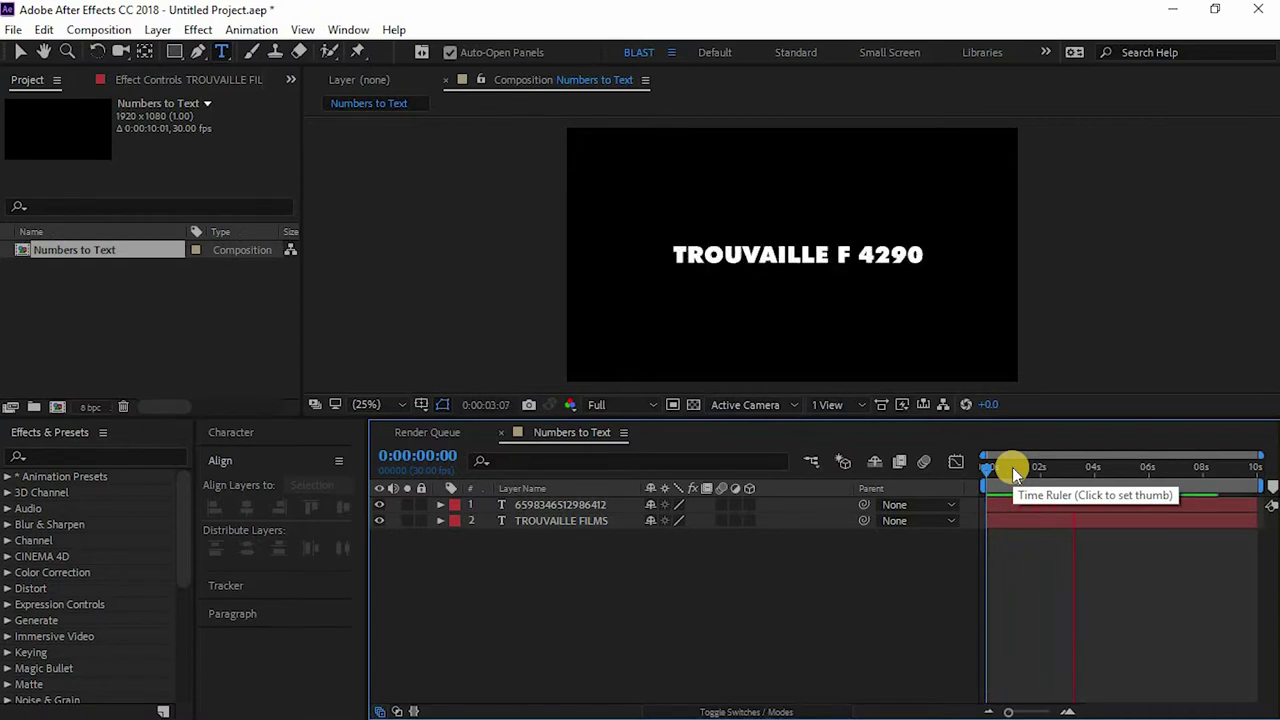
left_click_drag(1035, 466, 957, 478)
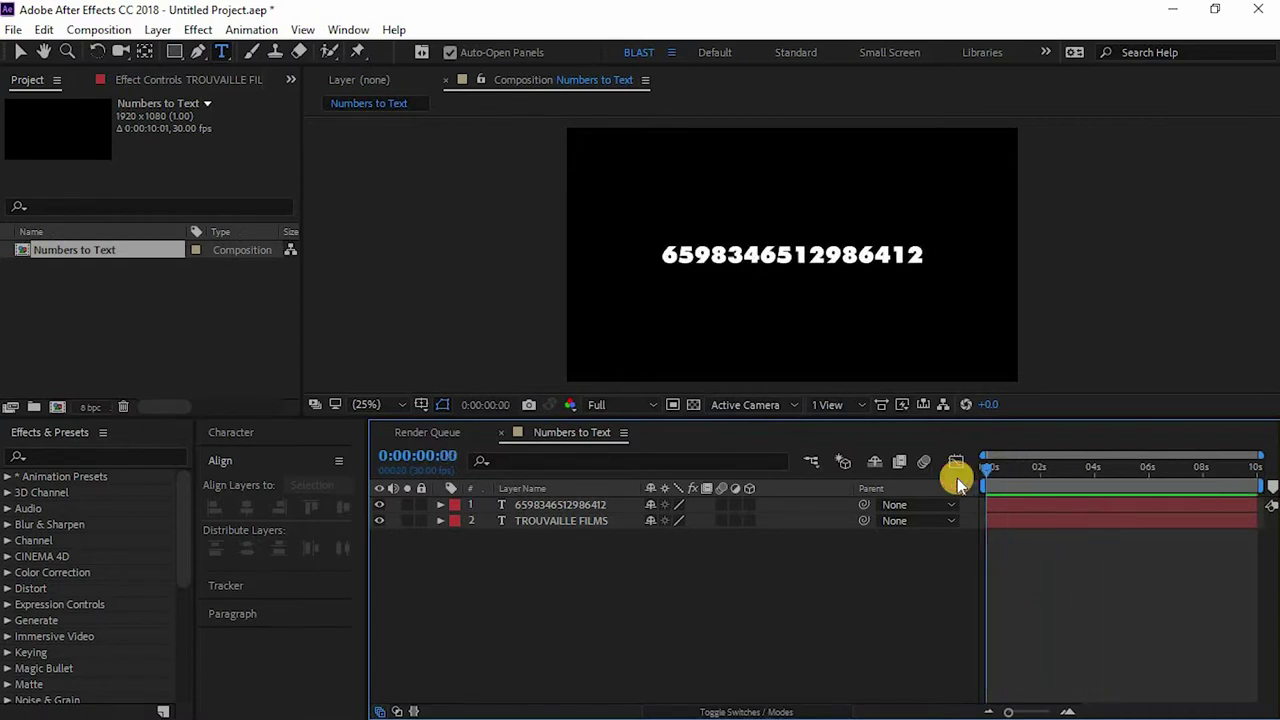
key("space")
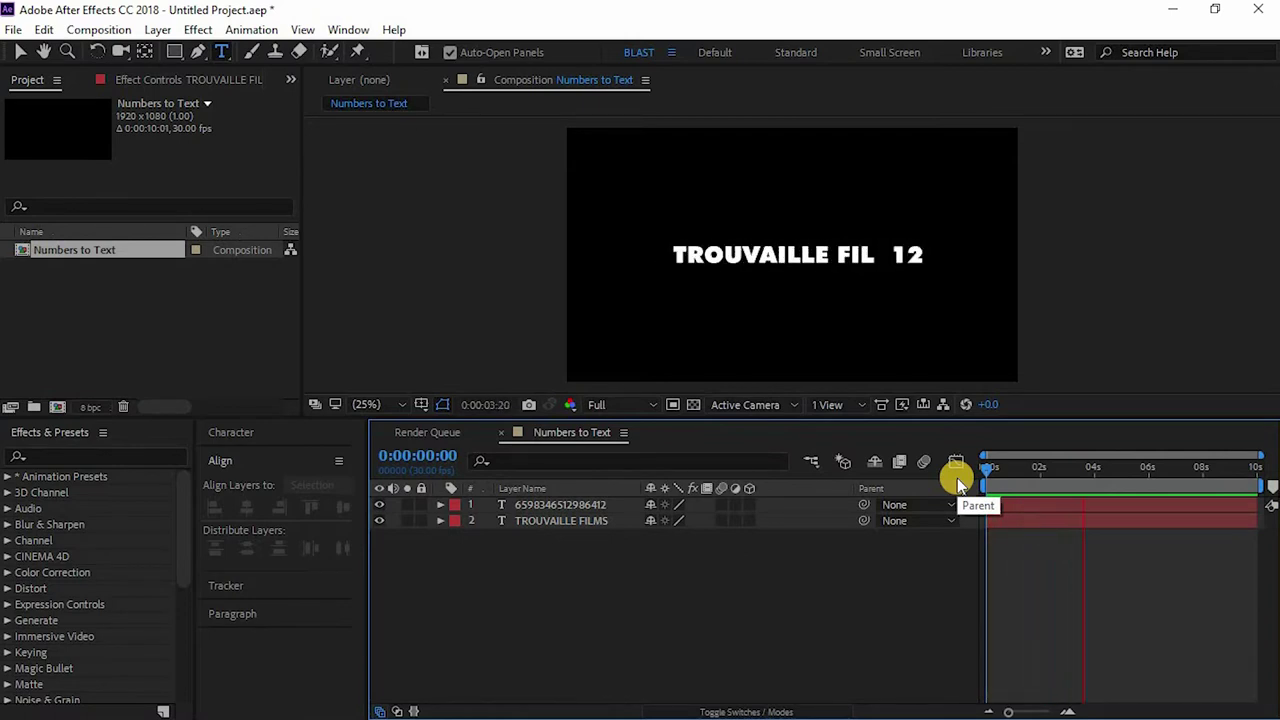
left_click_drag(578, 622, 551, 434)
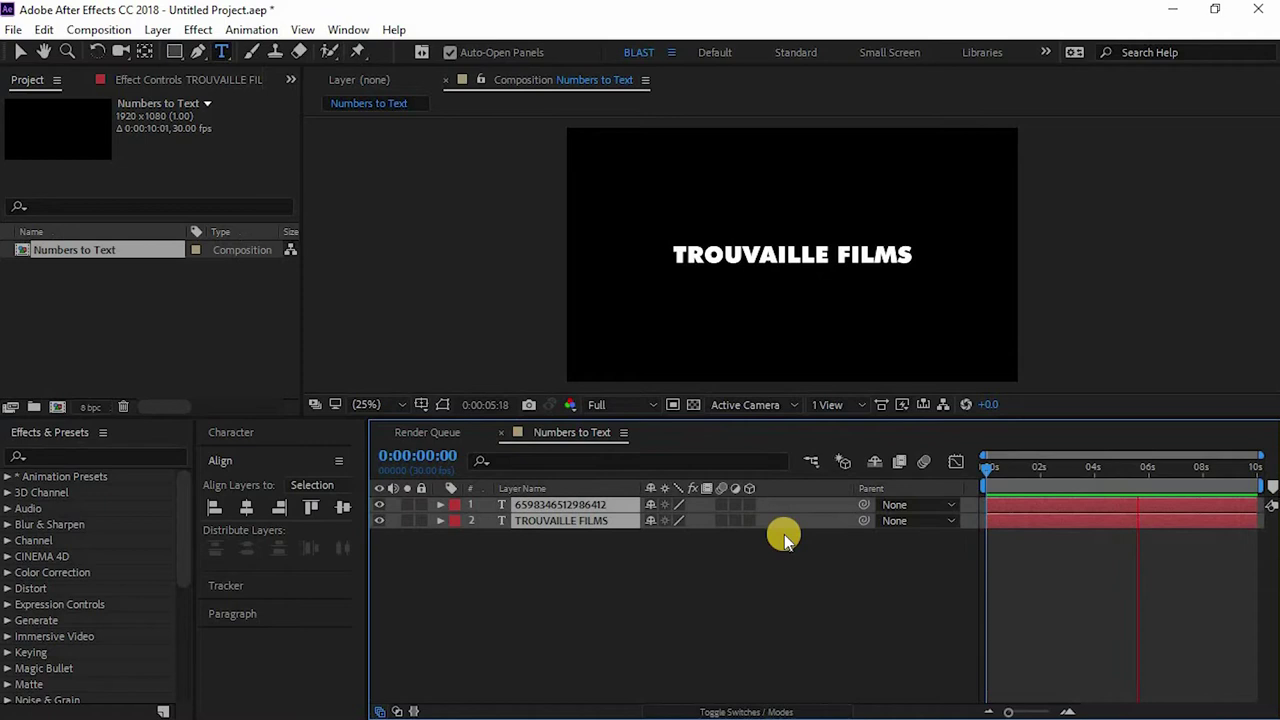
key("u")
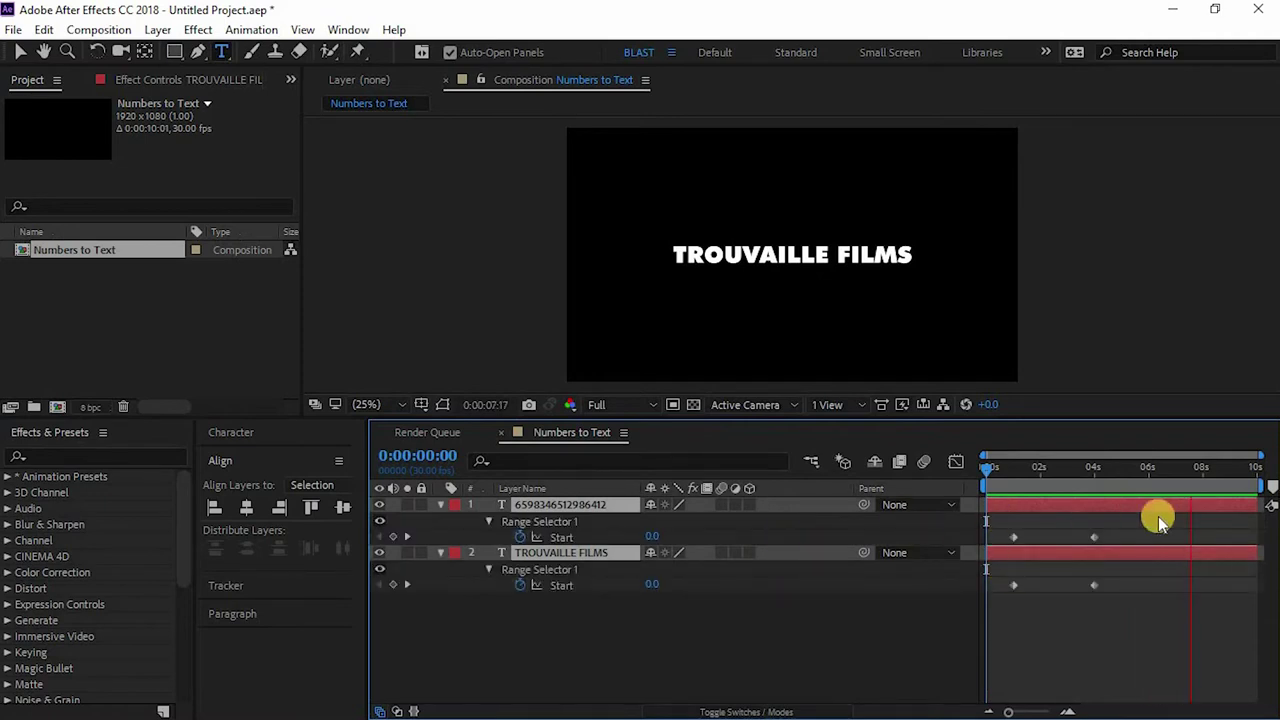
Apply Keyframe Assistant > Easy Ease to the Start keyframes on both text layers
left_click_drag(1117, 528, 1013, 590)
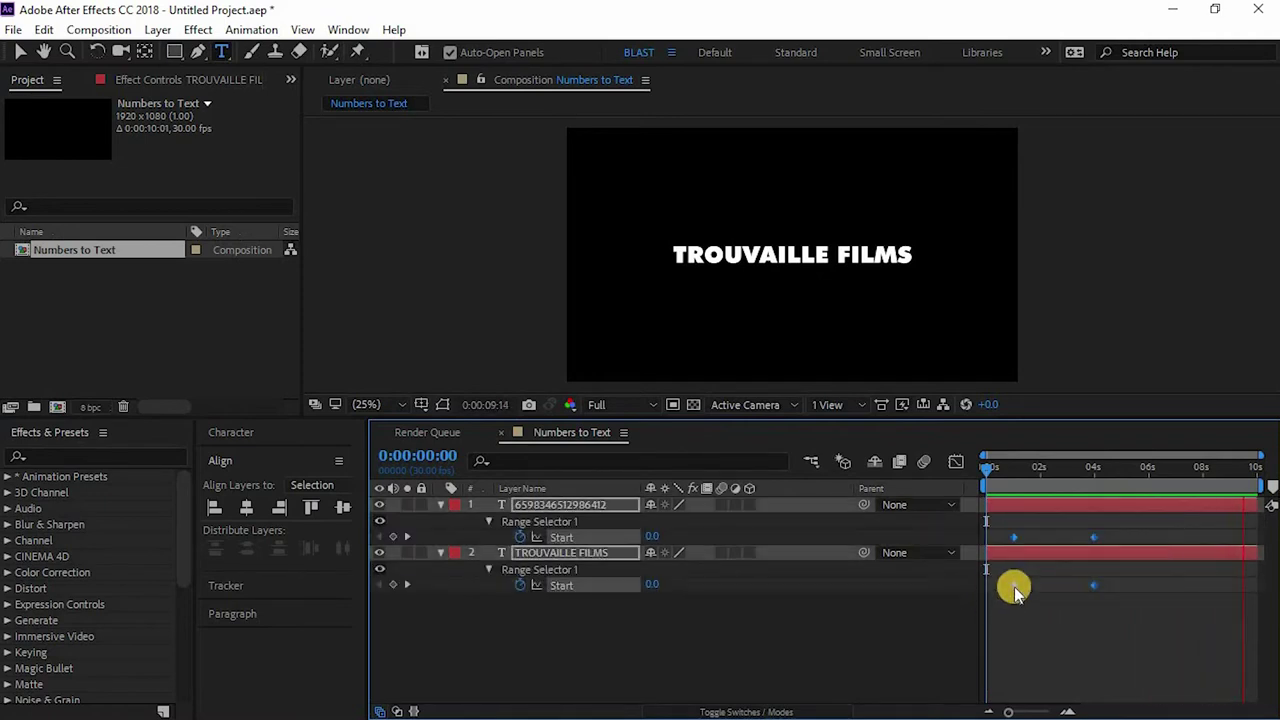
right_click(1014, 587)
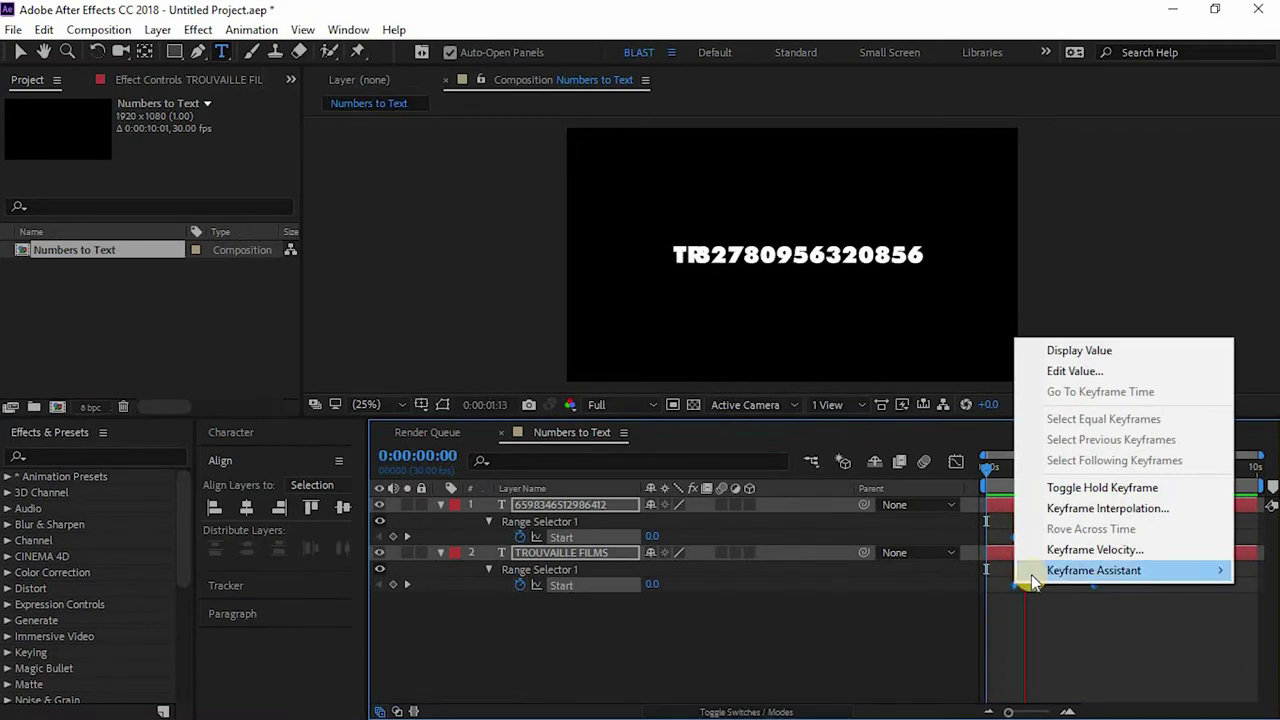
mouse_move(1031, 574)
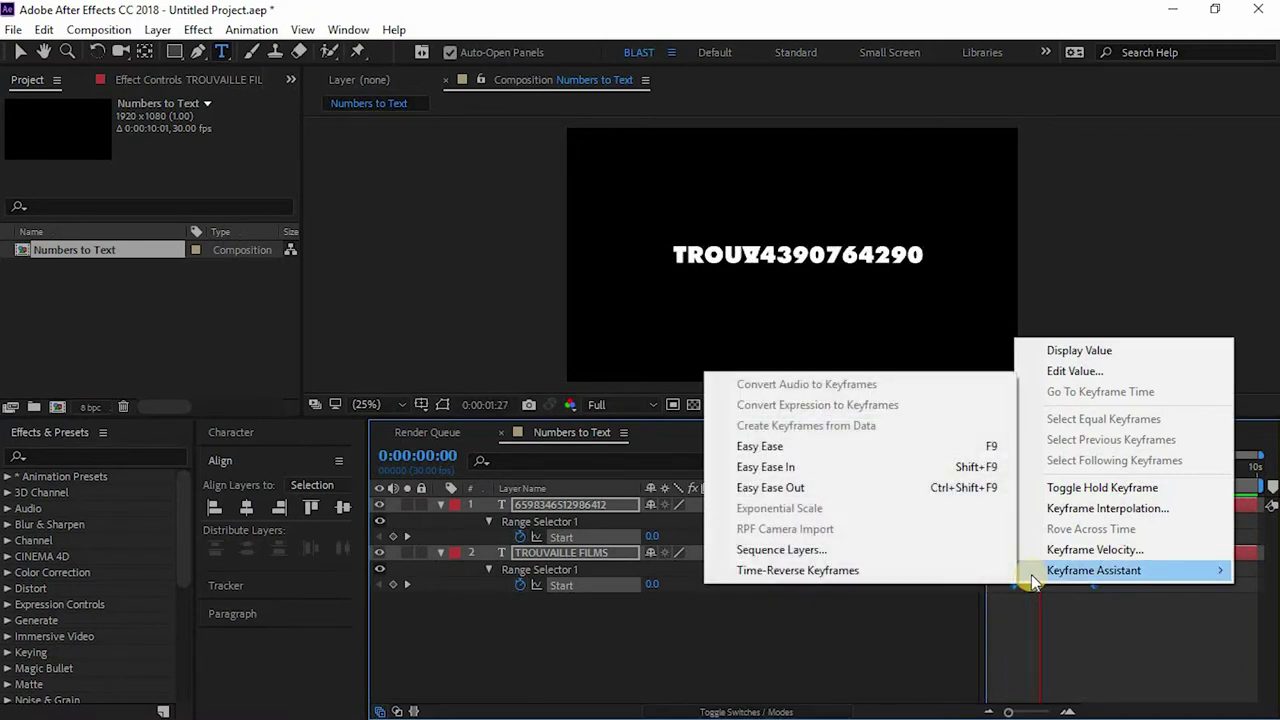
left_click(930, 447)
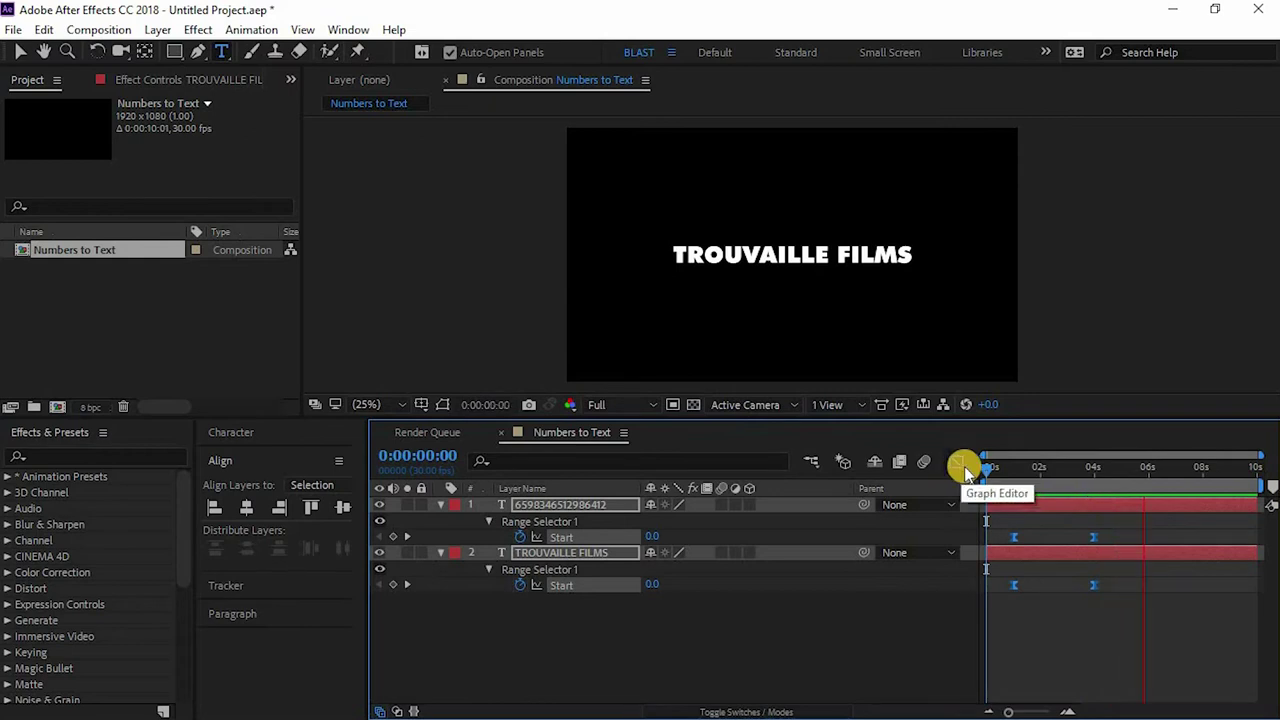
In the Graph Editor, drag the bottom Start keyframe's handle to steepen the curve
left_click(958, 465)
left_click_drag(1167, 538, 1023, 500)
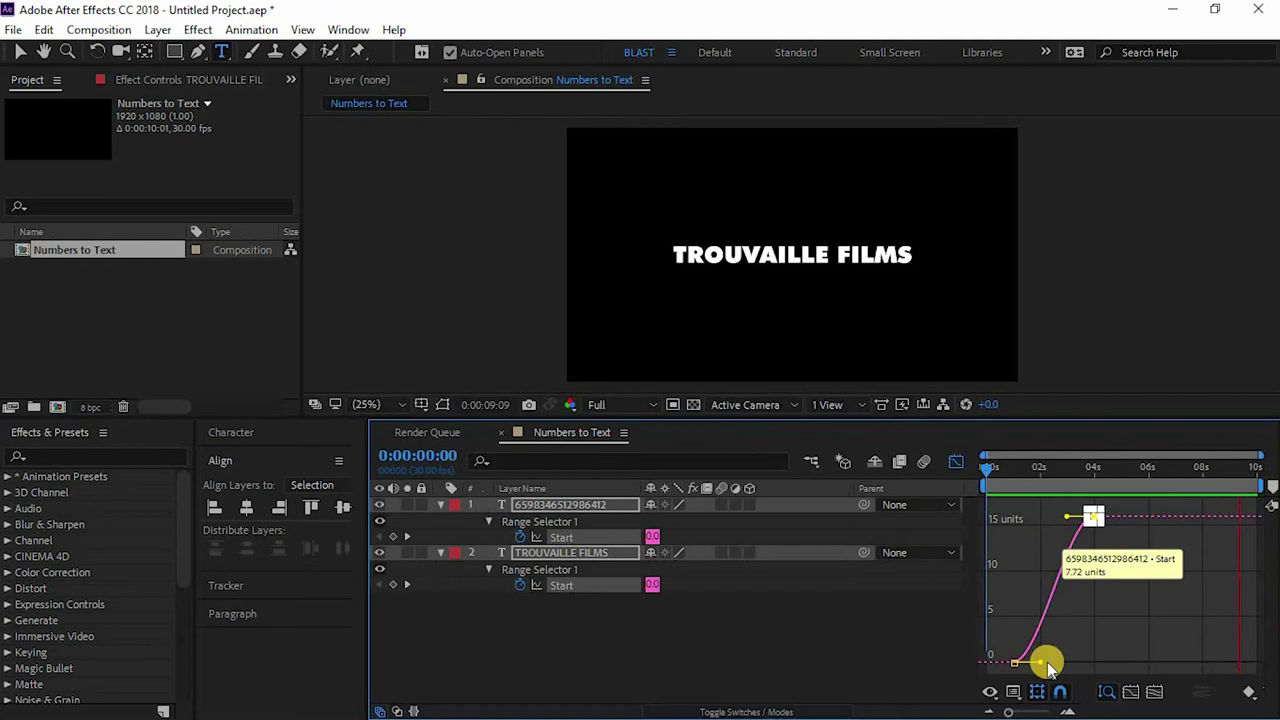
left_click_drag(1040, 664, 1066, 654)
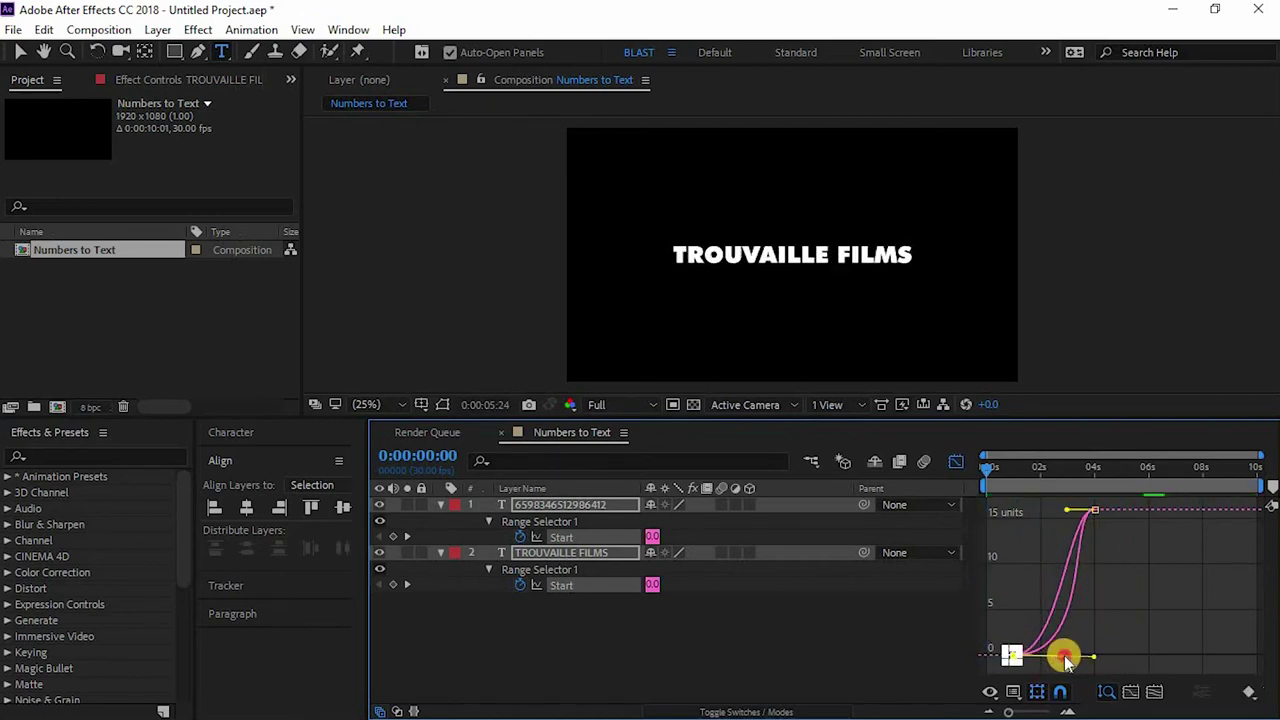
key("space")
Stretch the top keyframe's incoming handle, checking the reveal near three seconds
left_click_drag(1068, 515, 1018, 527)
left_click(980, 468)
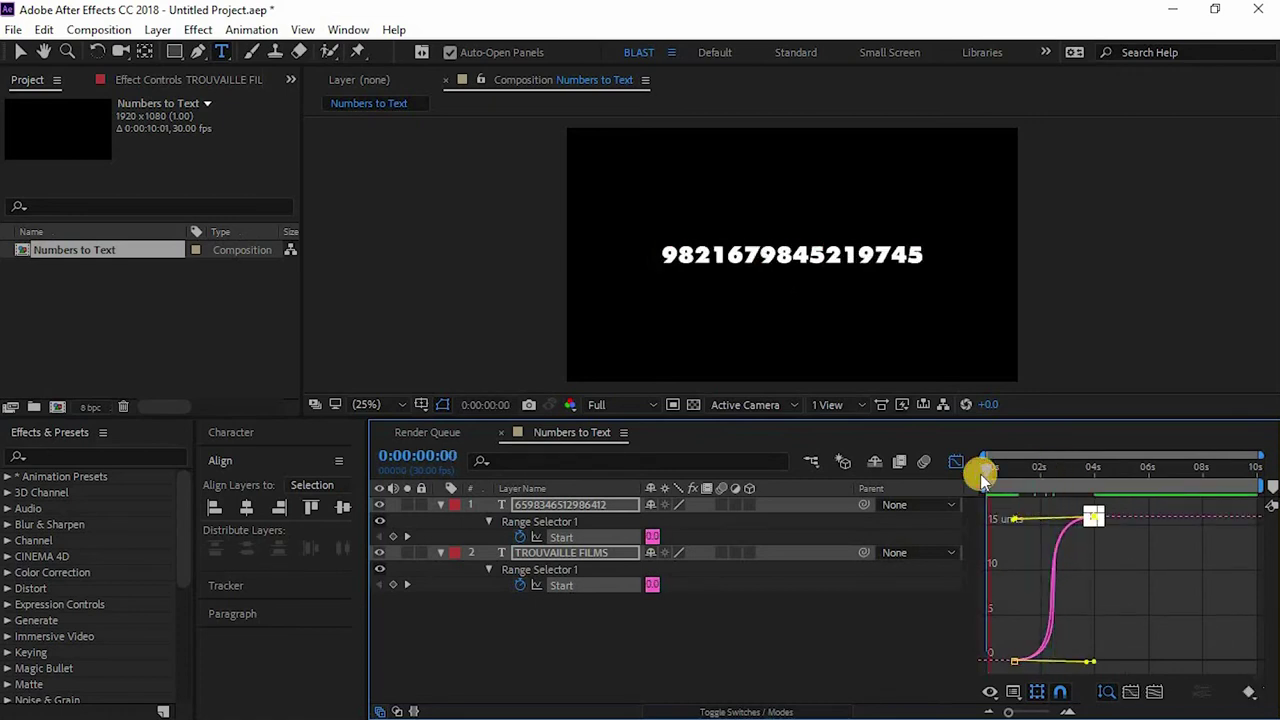
left_click_drag(1067, 469, 1062, 467)
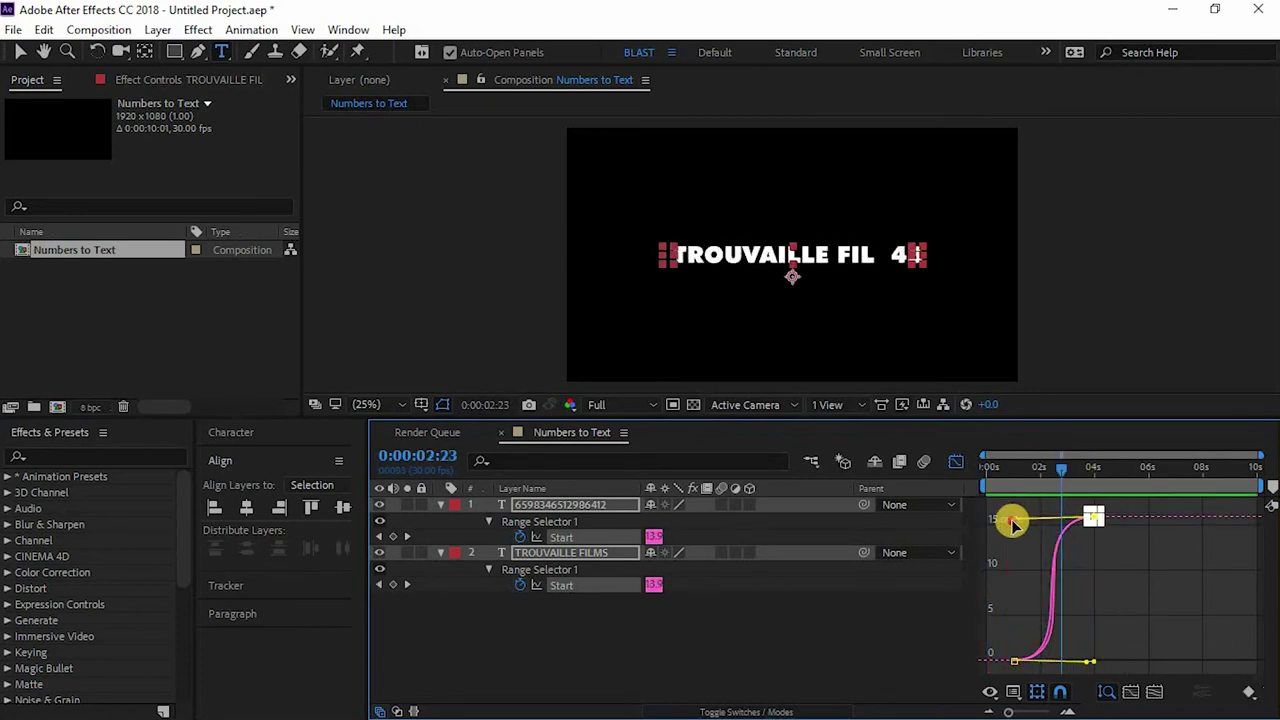
mouse_move(1014, 517)
left_mouse_down()
mouse_move(1154, 543)
mouse_move(1012, 523)
left_mouse_up()
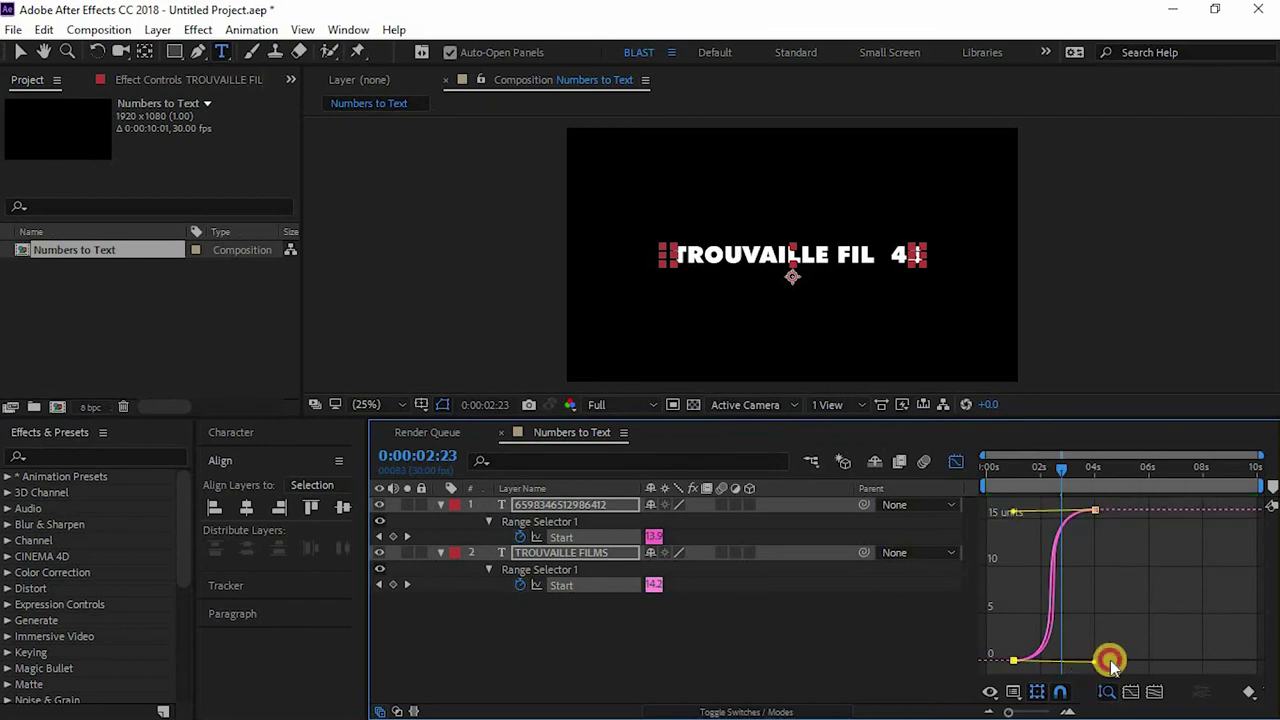
left_click_drag(1063, 471, 1011, 477)
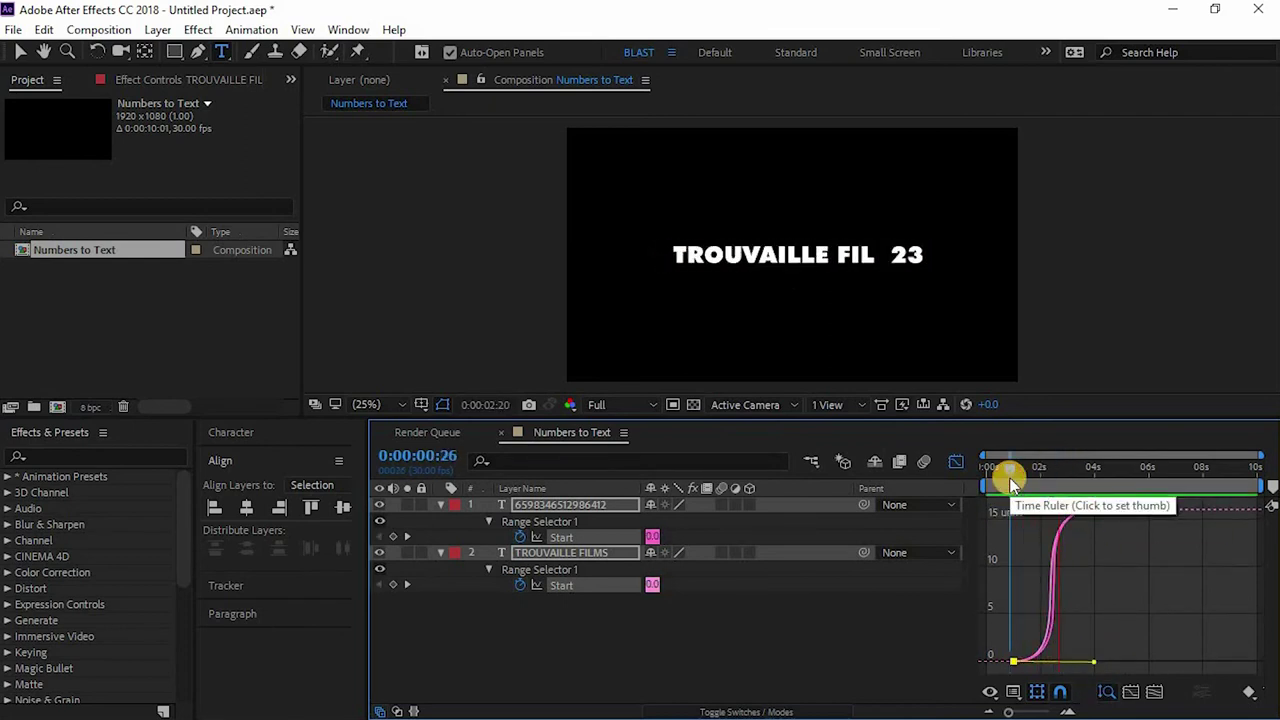
Return to the keyframe timeline, play the preview, and reselect both layers' Start keyframes
key("shift+F3")
key("F2")
left_click_drag(1128, 528, 997, 597)
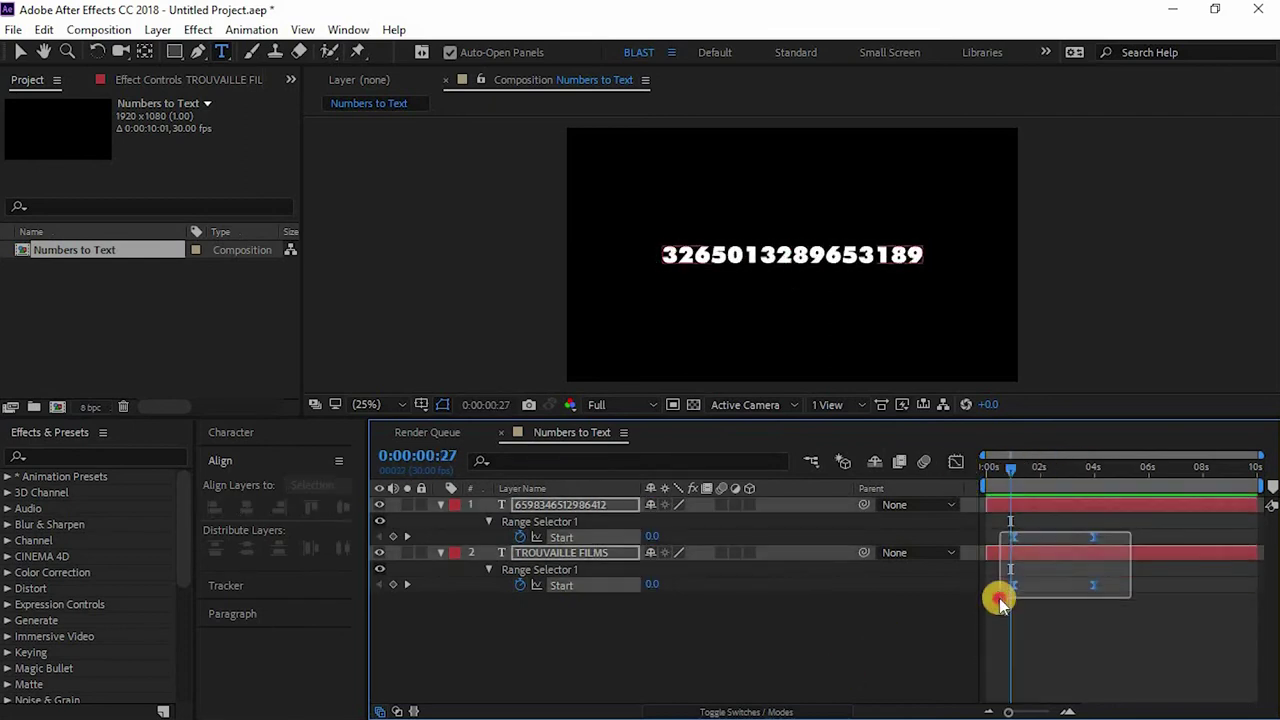